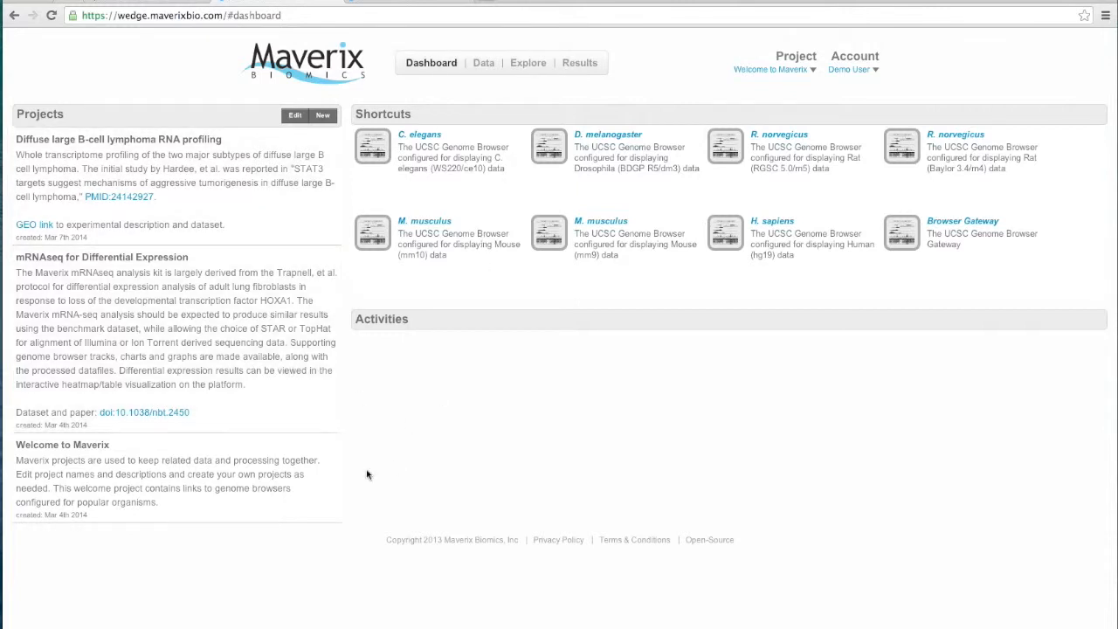
# Browse the shortcuts and activities of the three dashboard projects, ending on mRNAseq for Differential Expression
pyautogui.click(285, 487)
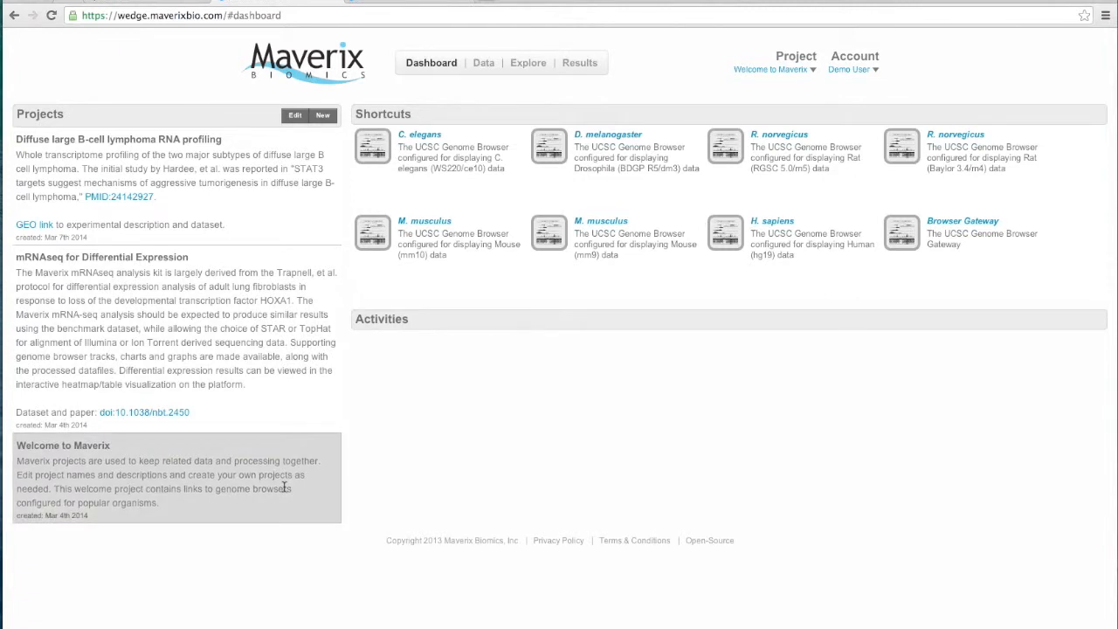
pyautogui.click(278, 374)
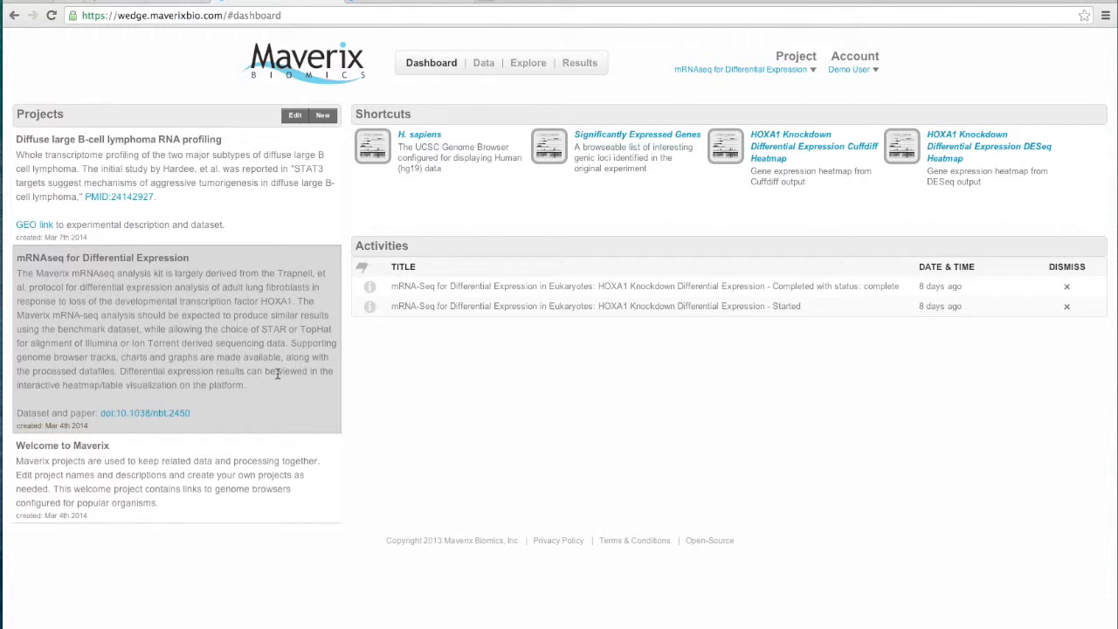
pyautogui.click(271, 184)
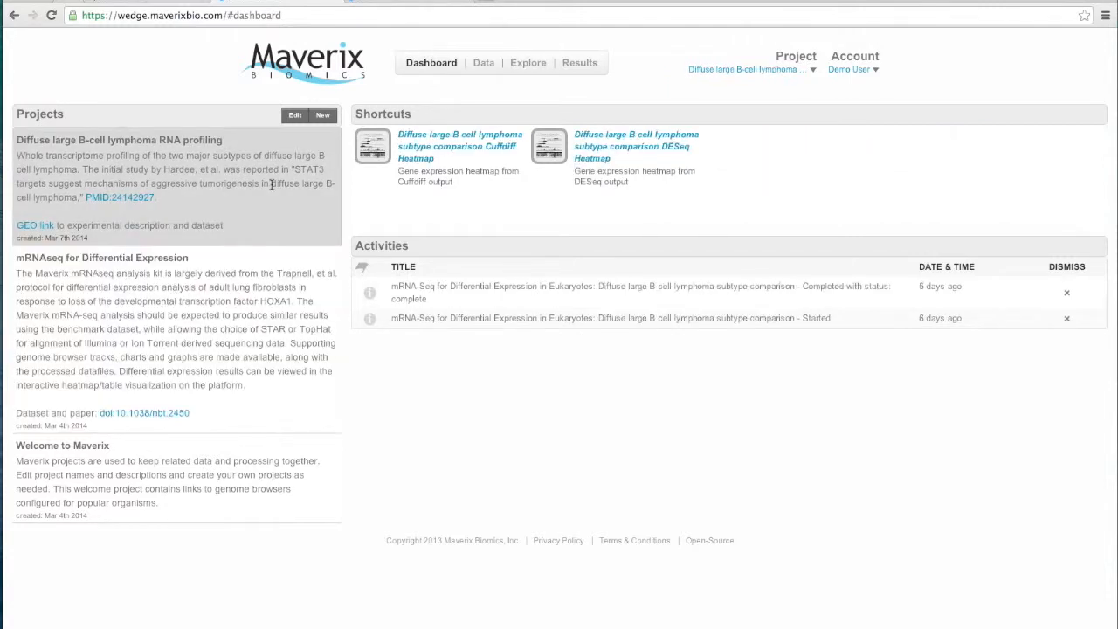
pyautogui.click(266, 328)
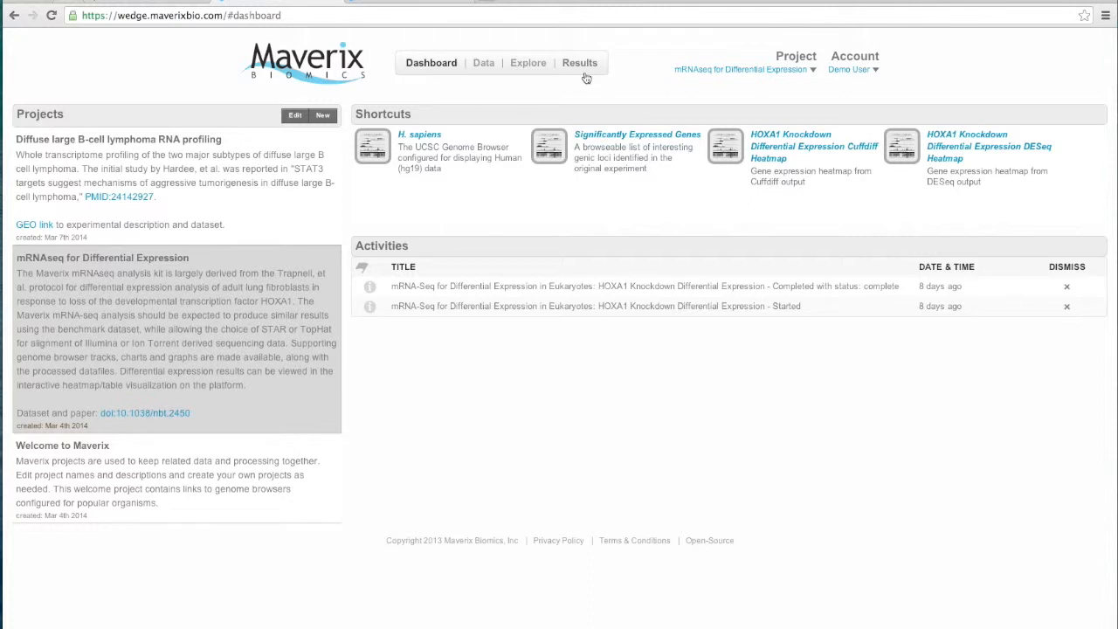
# View the project files for mRNAseq for Differential Expression, switch to Welcome to Maverix, and return to the mRNAseq project
pyautogui.click(483, 64)
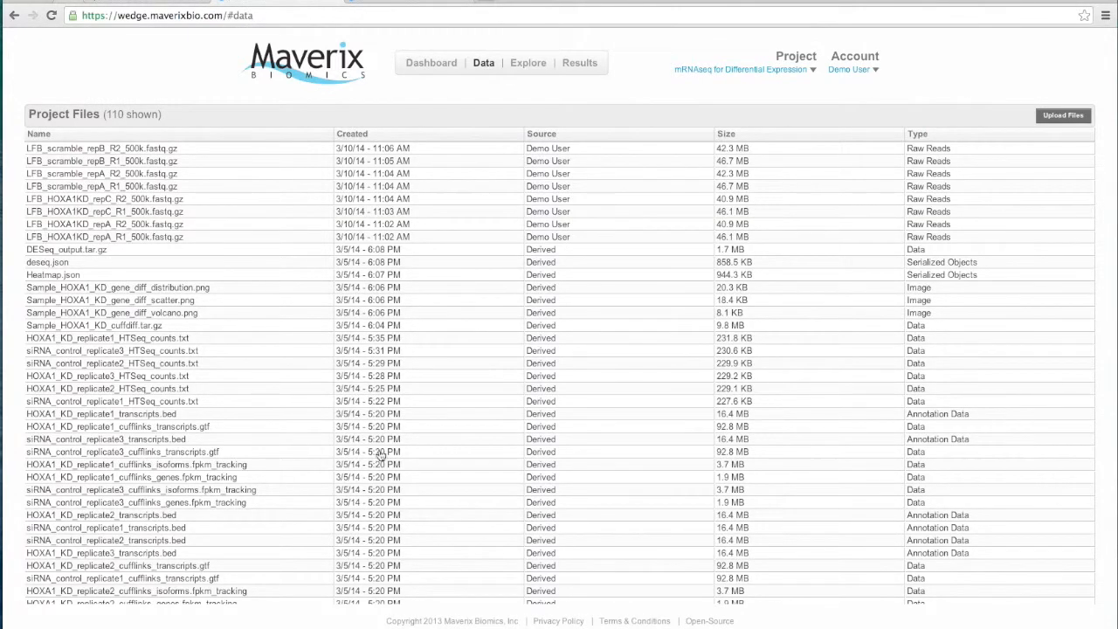
pyautogui.click(744, 70)
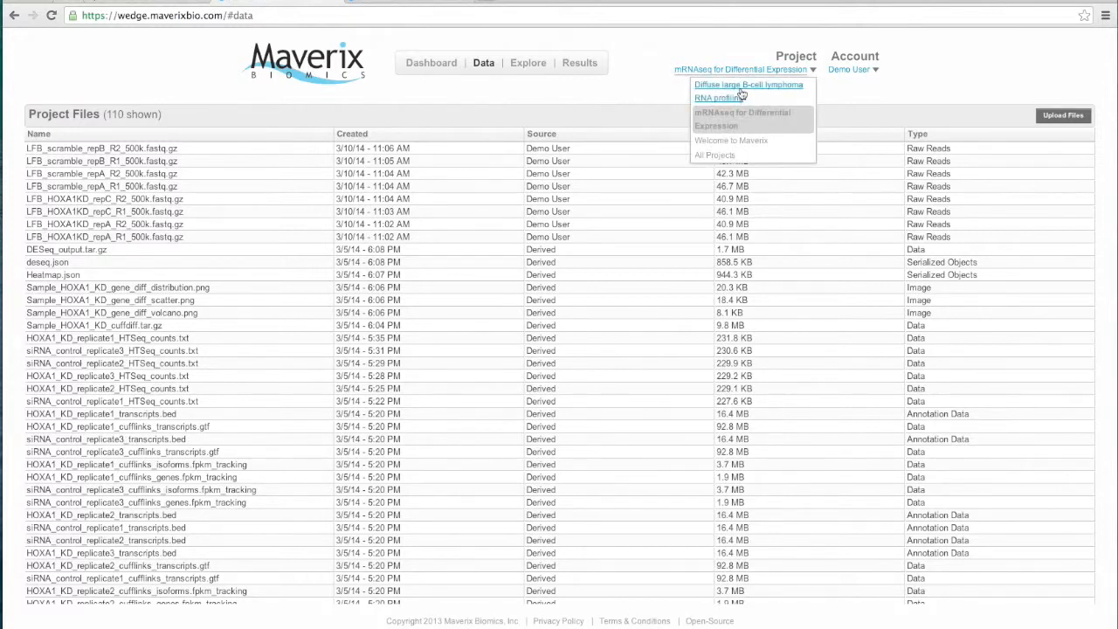
pyautogui.click(723, 142)
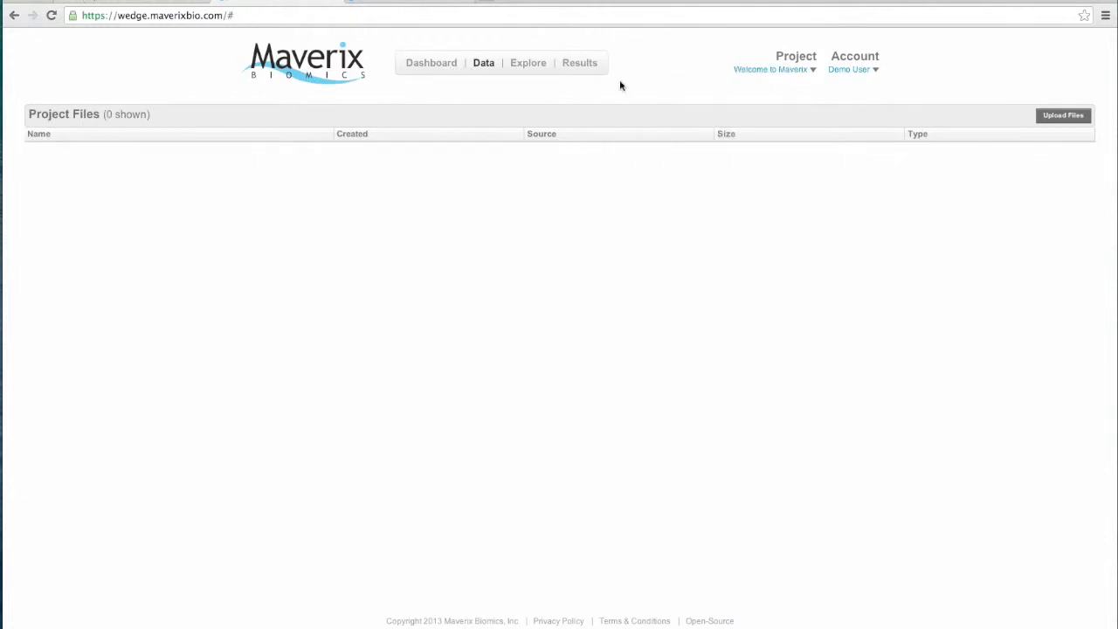
pyautogui.click(756, 70)
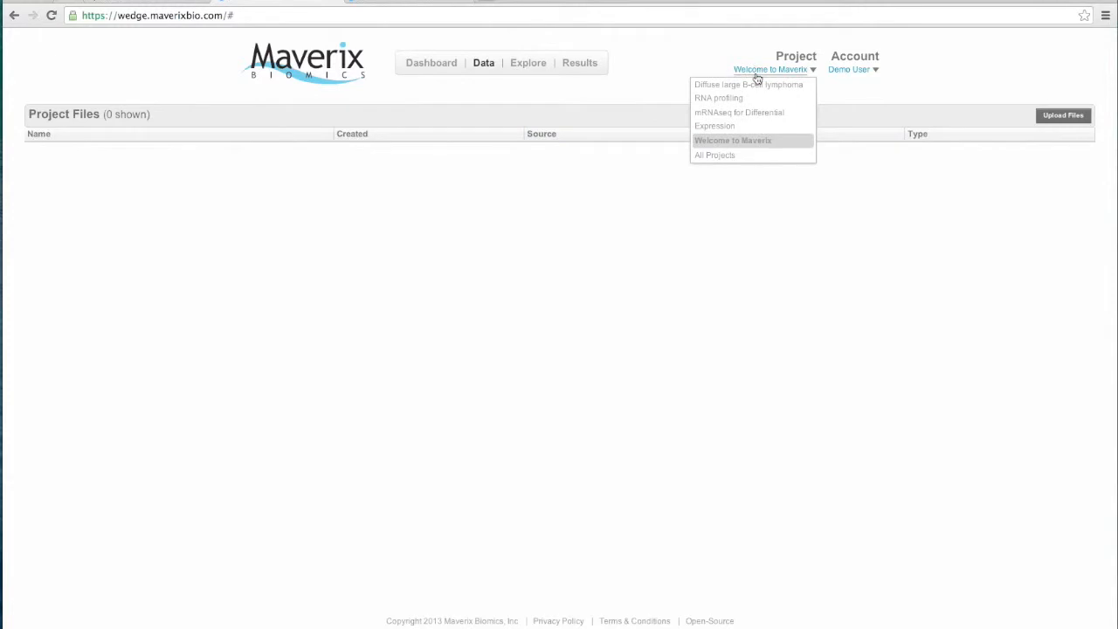
pyautogui.click(753, 115)
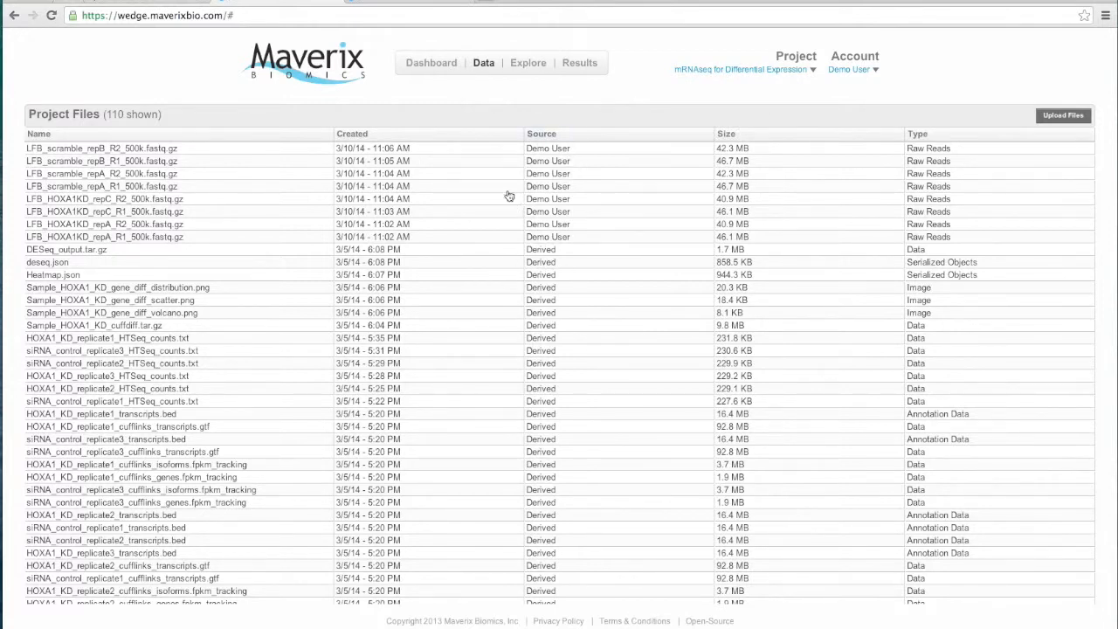
# Open the account settings, switch to the Exosome Demo account, and switch back to Platform Demo
pyautogui.click(436, 67)
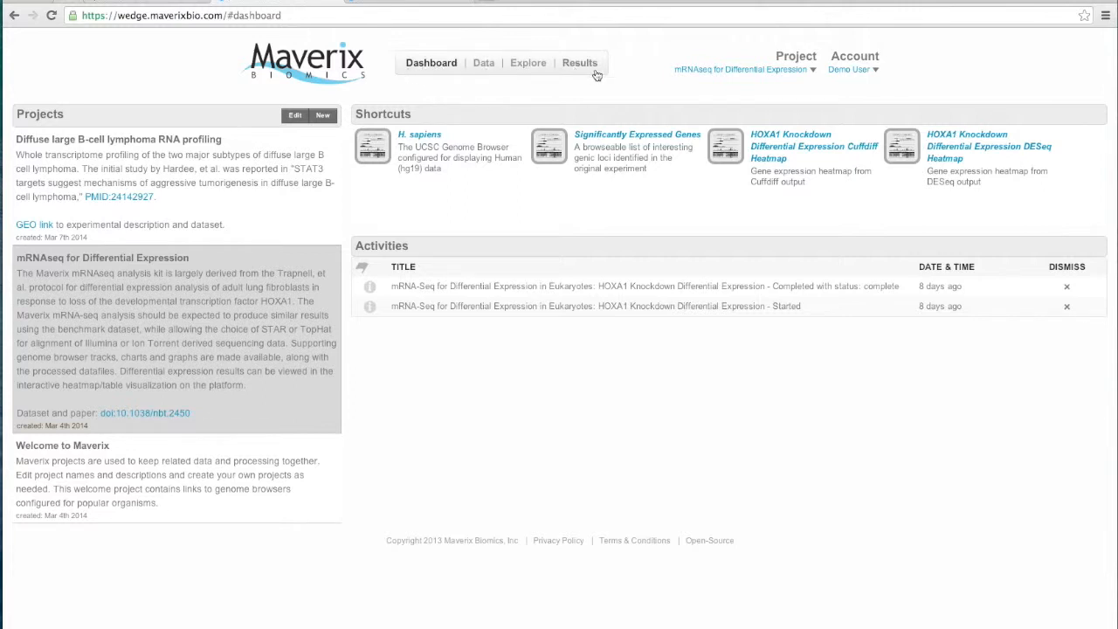
pyautogui.click(851, 70)
pyautogui.click(776, 87)
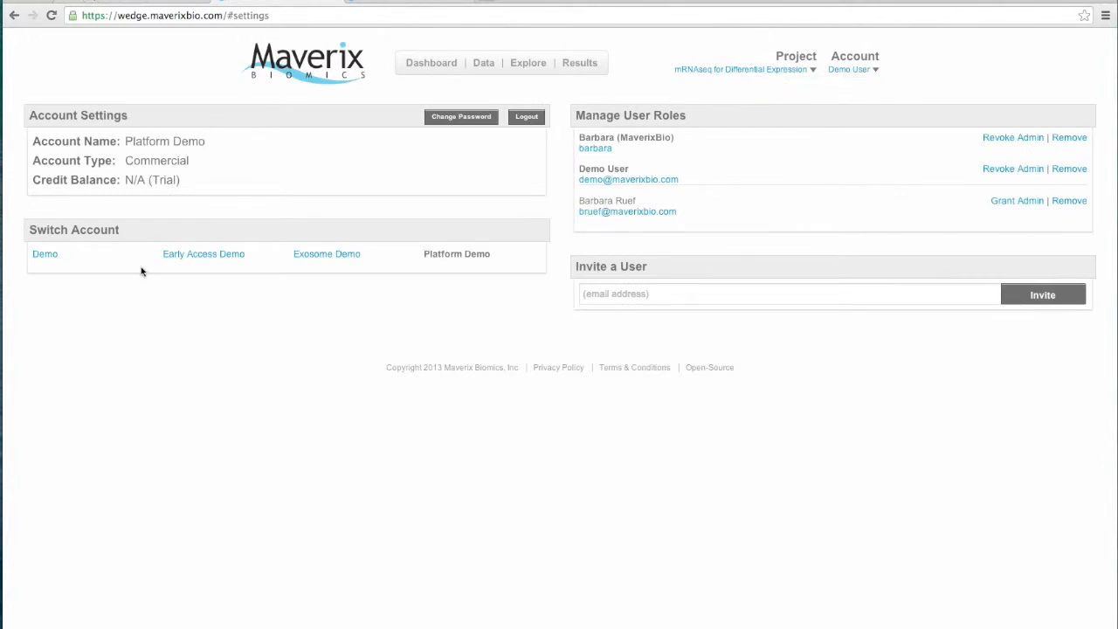
pyautogui.click(344, 253)
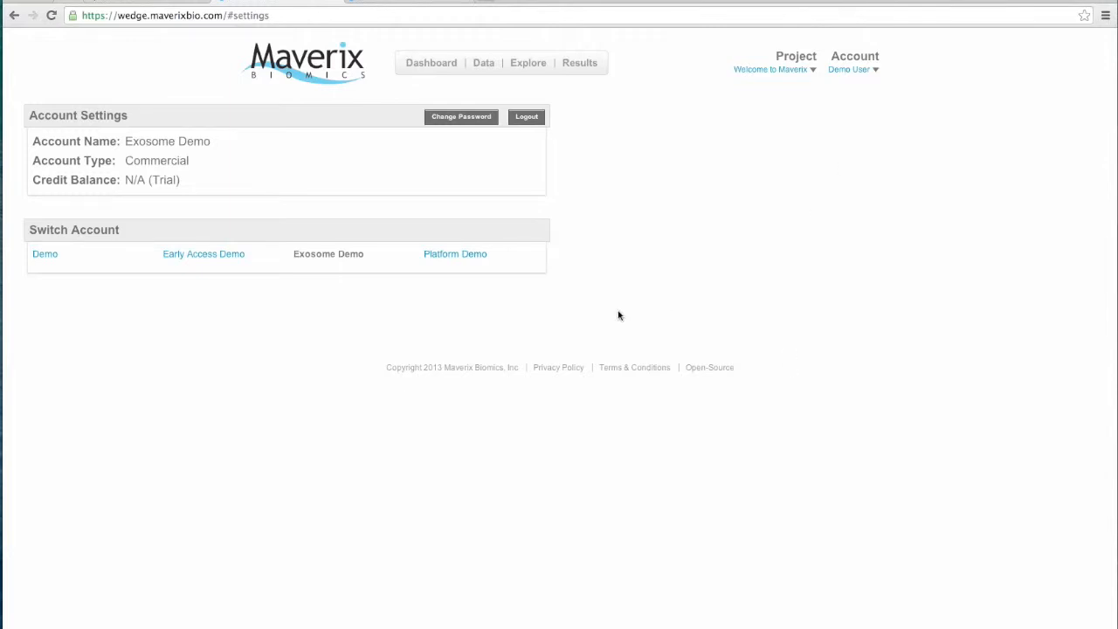
pyautogui.click(481, 254)
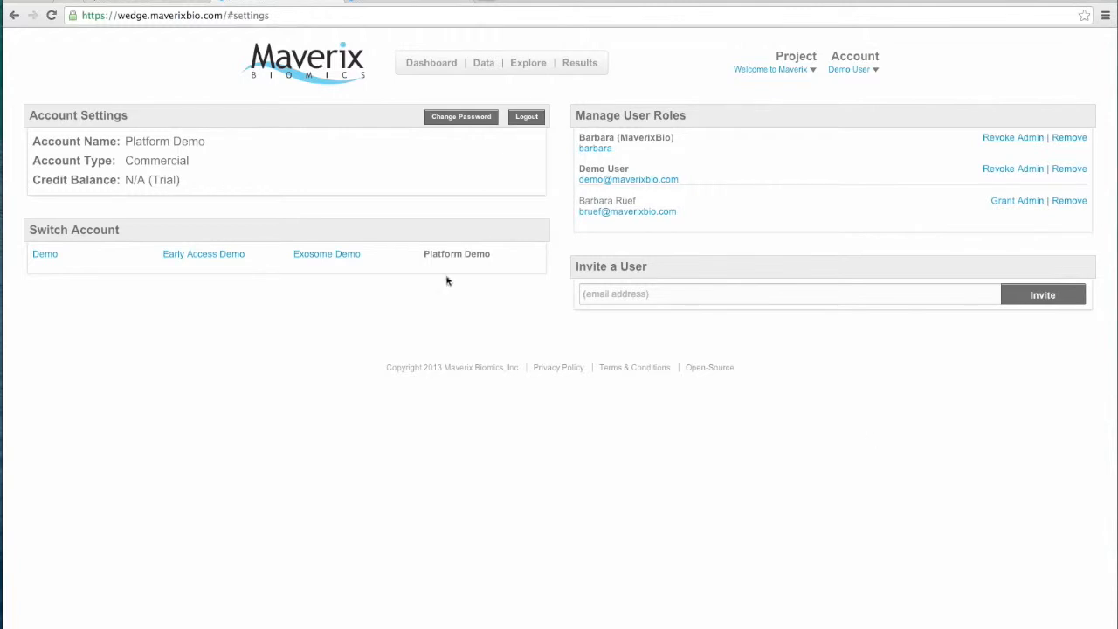
# Select the mRNAseq for Differential Expression project from the dashboard and open its list of project files
pyautogui.click(437, 62)
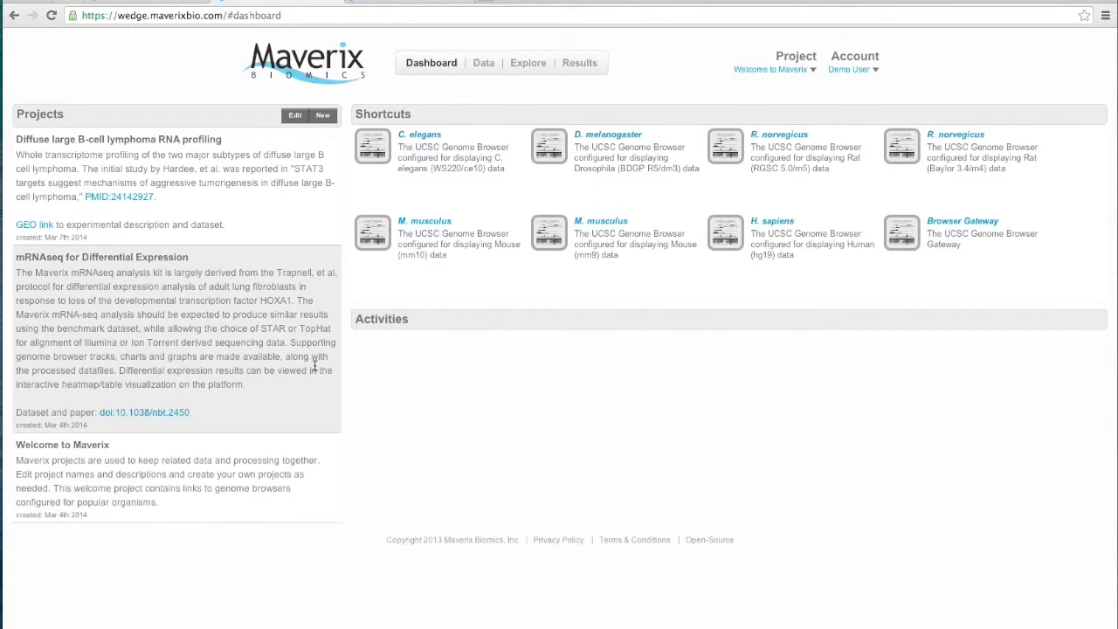
pyautogui.click(239, 315)
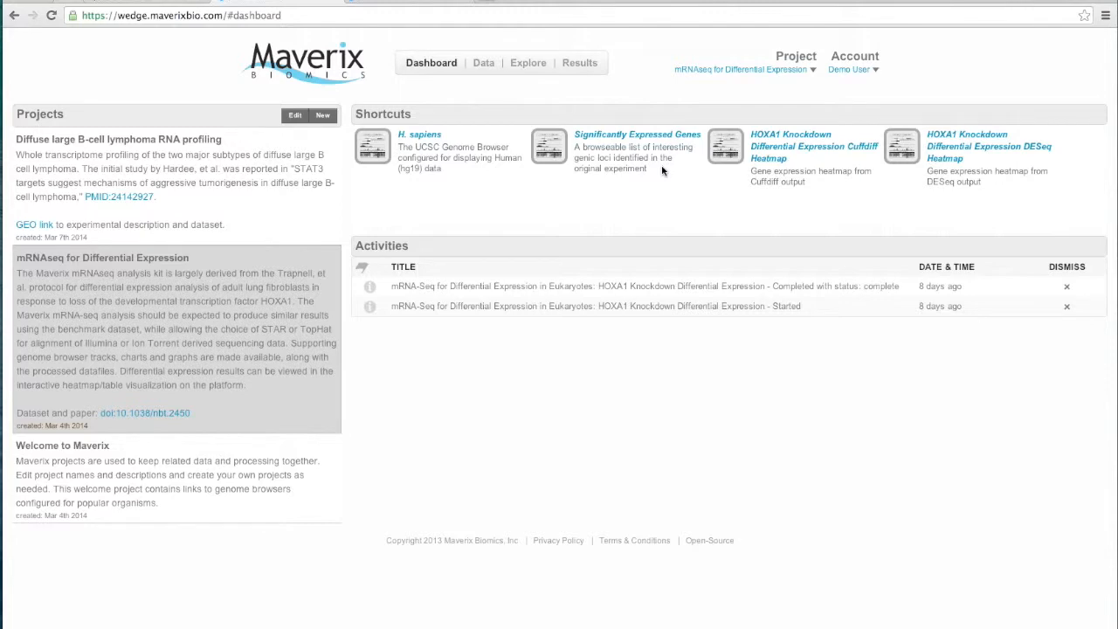
pyautogui.click(486, 67)
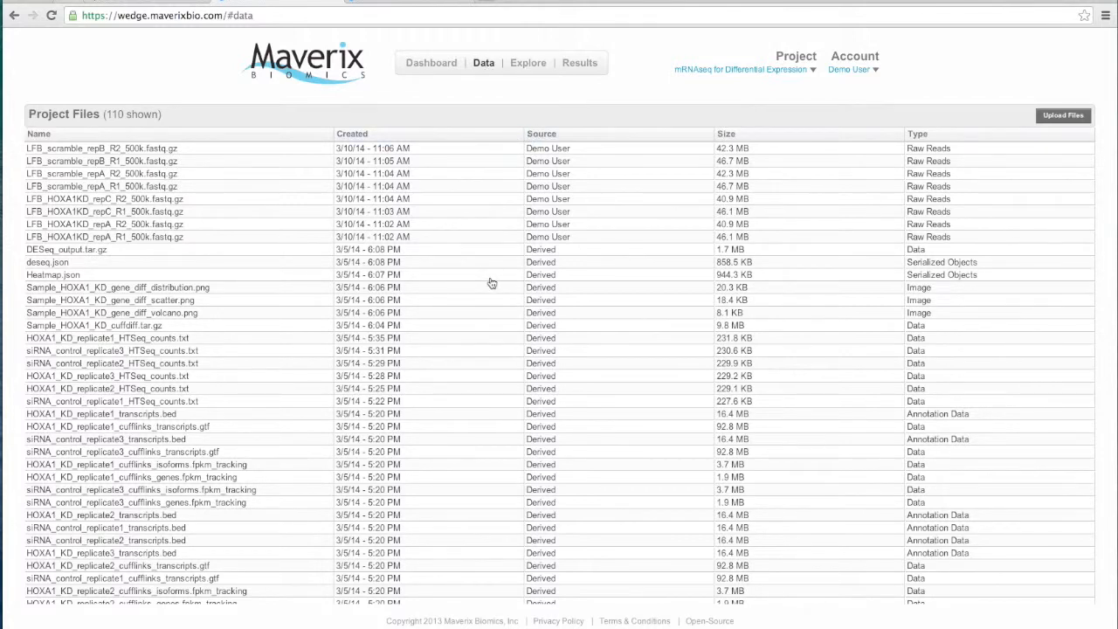
# View the files of the Diffuse large B-cell lymphoma RNA profiling project and return to mRNAseq for Differential Expression
pyautogui.click(754, 75)
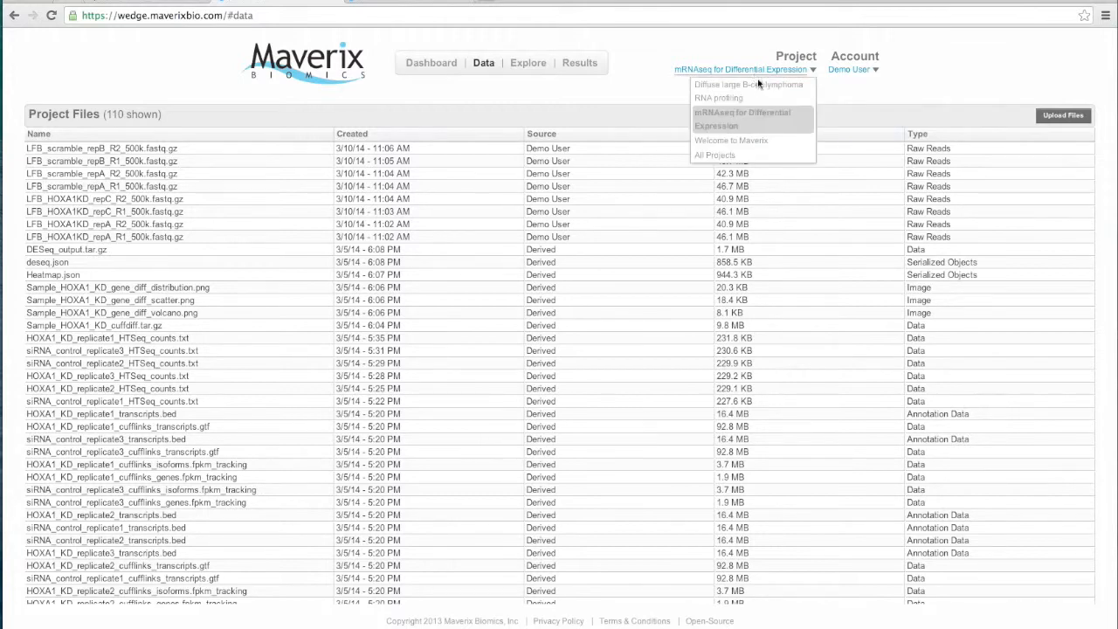
pyautogui.click(760, 86)
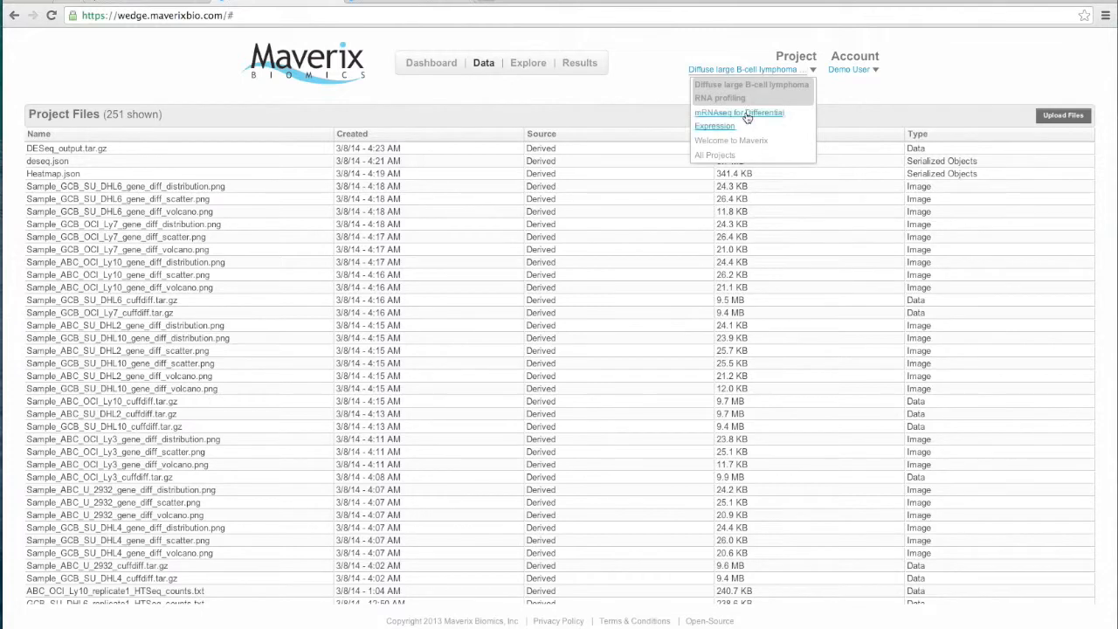
pyautogui.click(744, 114)
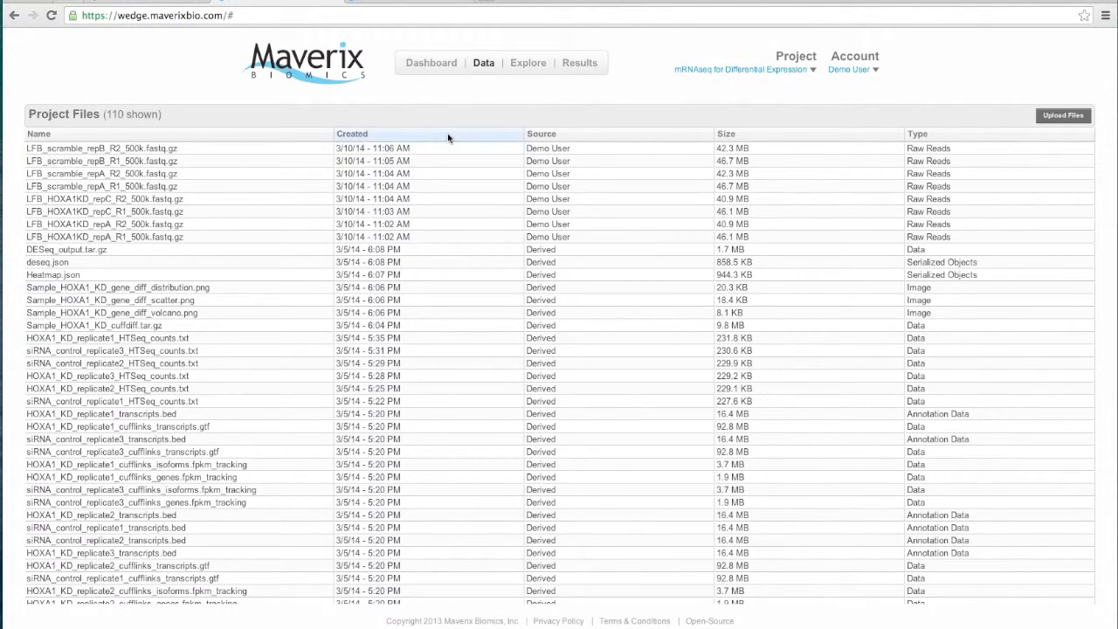
# Sort the project files by creation date and by type, and view the file info of siRNA_control_replicate1.sorted.bam
pyautogui.click(448, 133)
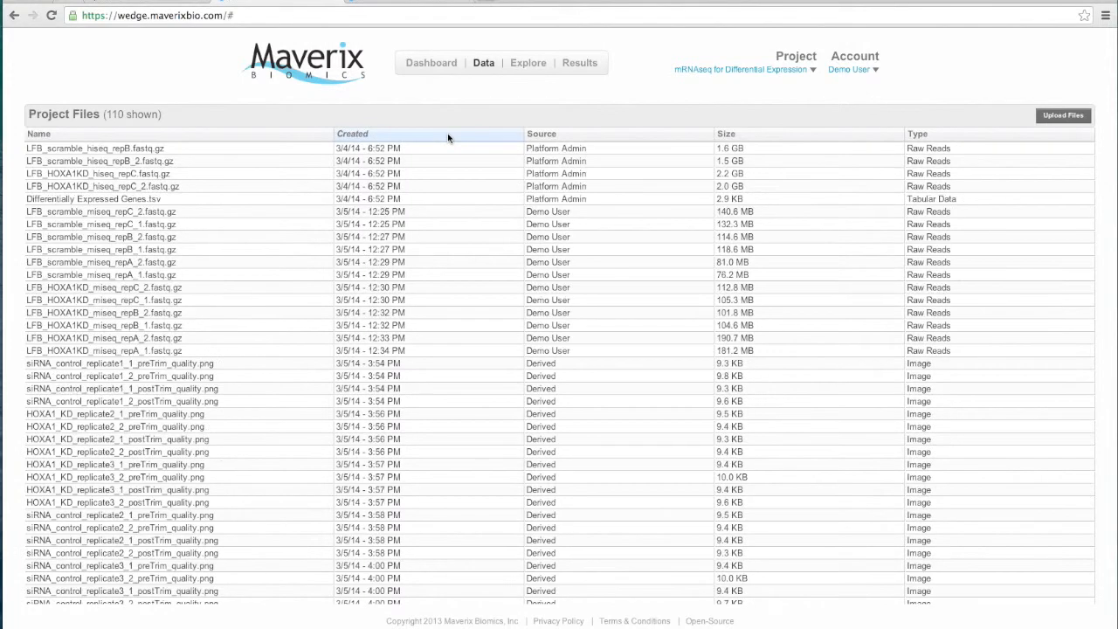
pyautogui.click(951, 138)
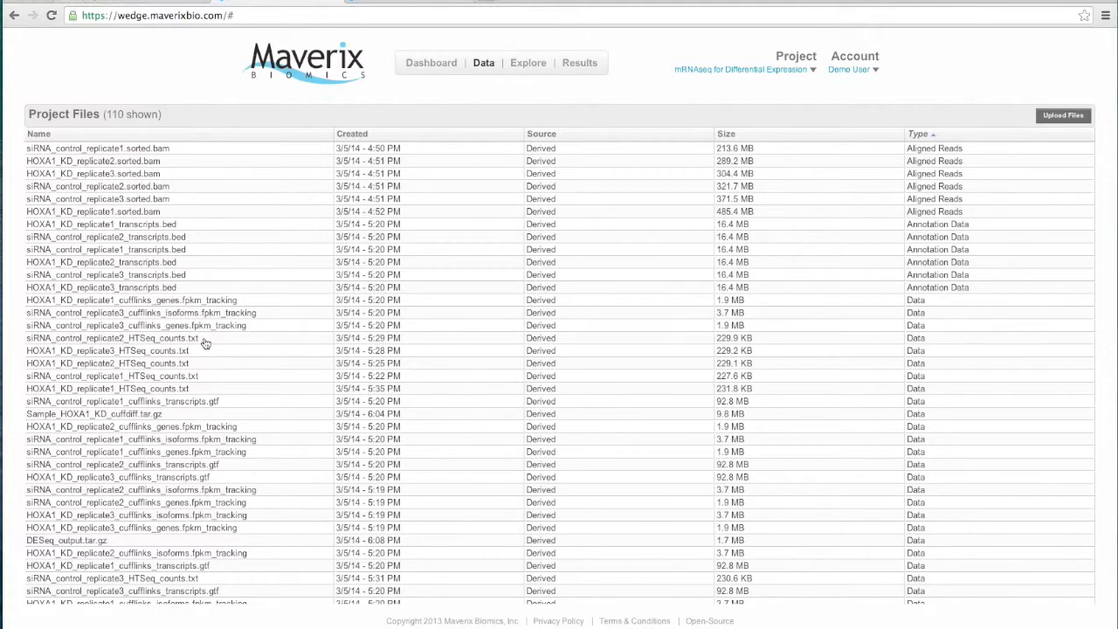
pyautogui.click(192, 155)
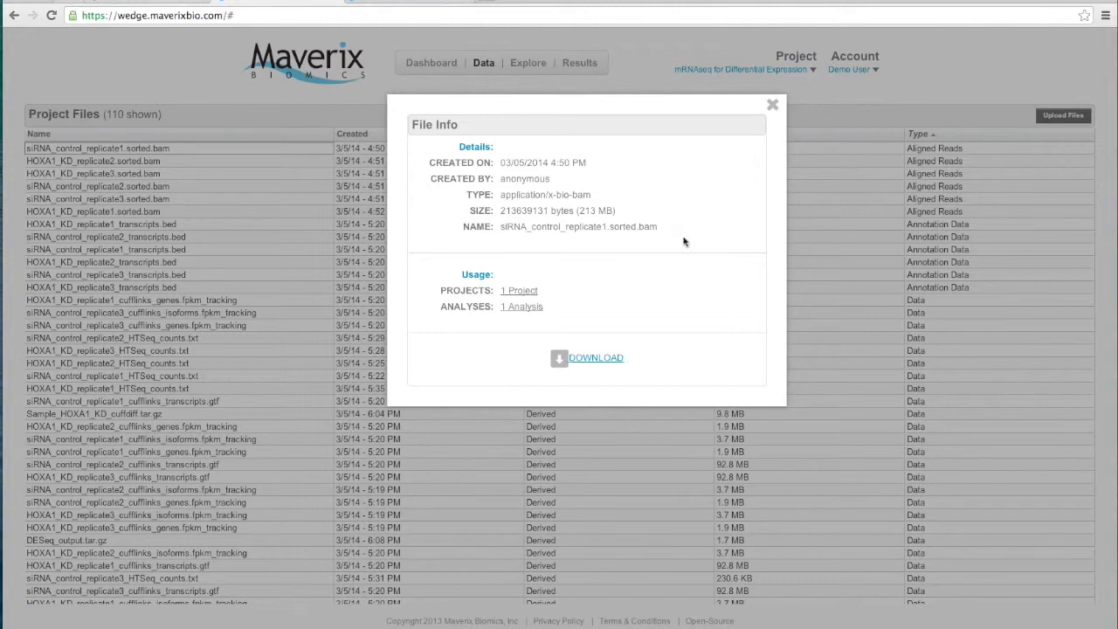
pyautogui.click(772, 108)
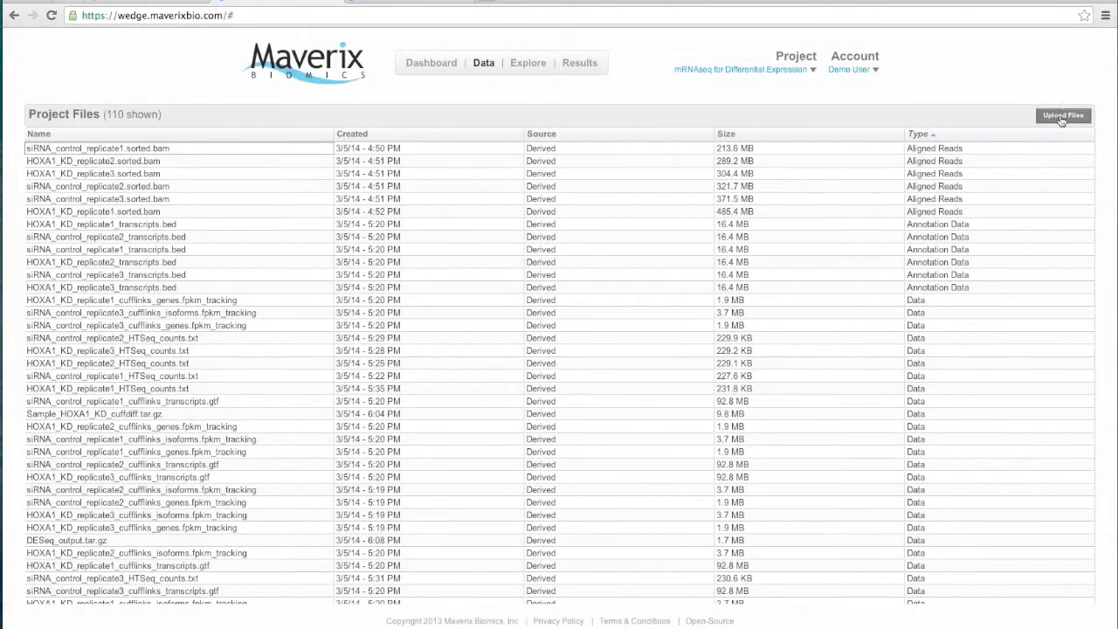
# Add the four LFB_HOXA1KD repA and repC R1 and R2 500k.fastq.gz files from Downloads to the upload queue
pyautogui.click(1061, 117)
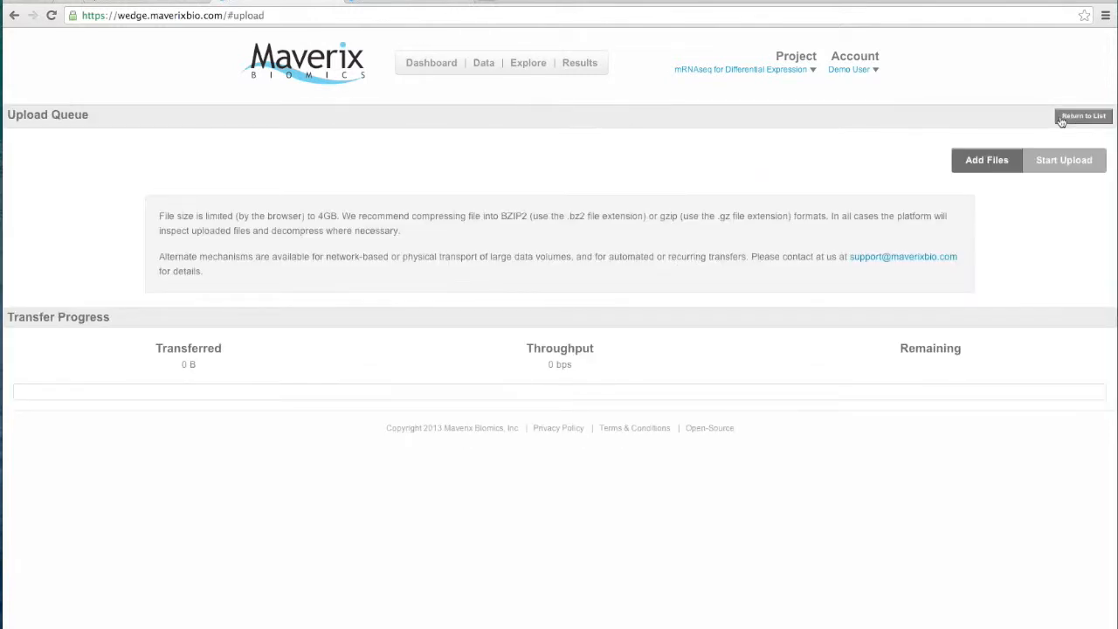
pyautogui.click(777, 74)
pyautogui.click(978, 165)
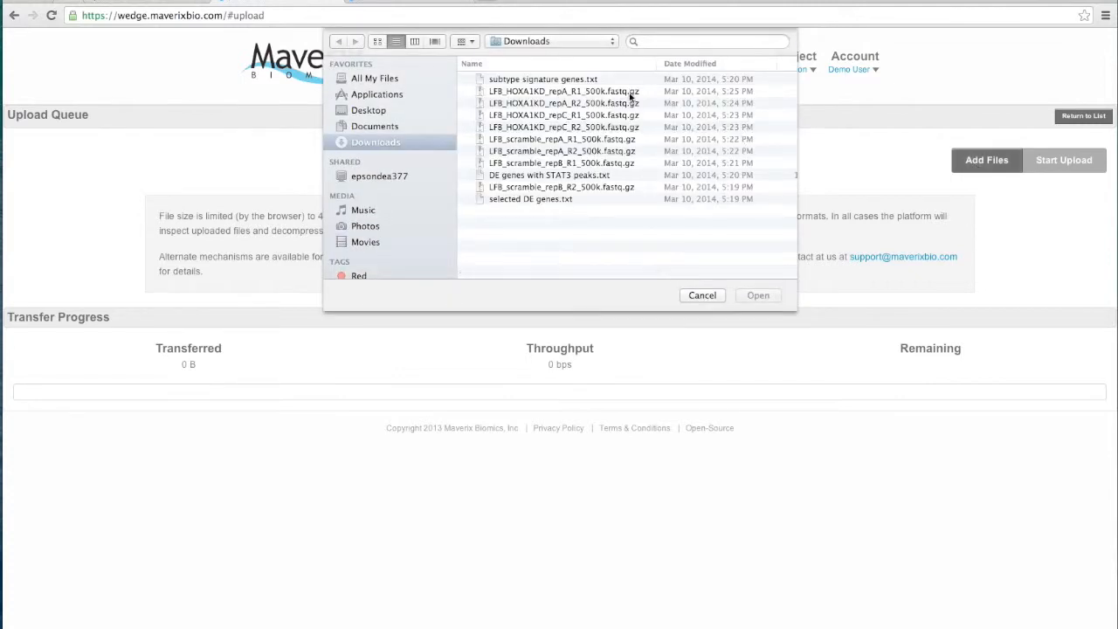
pyautogui.click(630, 94)
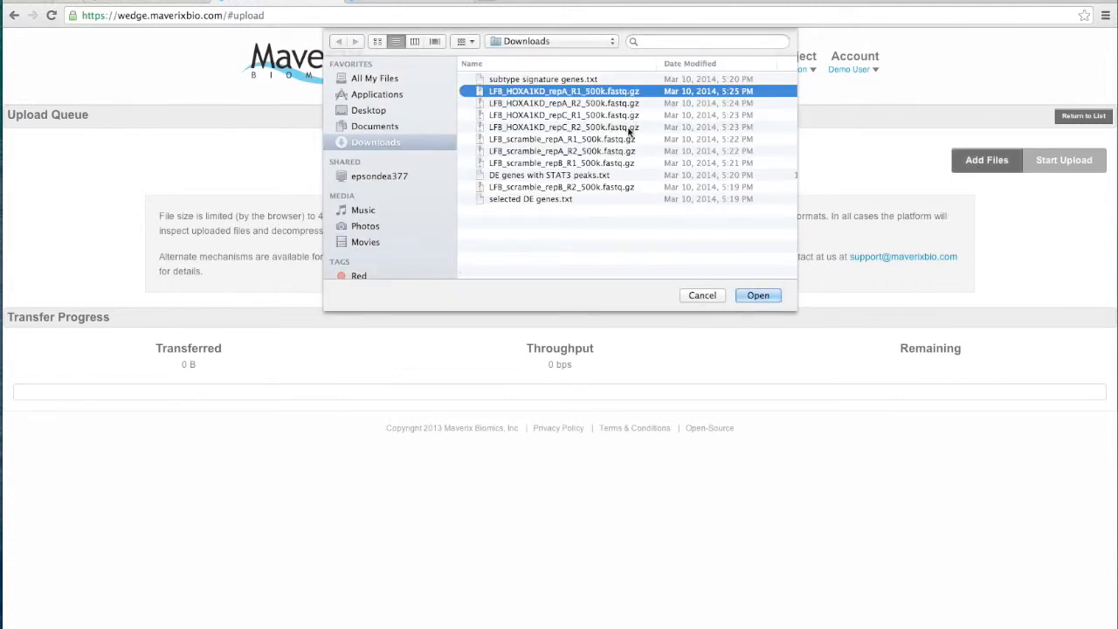
pyautogui.keyDown('shift'); pyautogui.click(629, 128); pyautogui.keyUp('shift')
pyautogui.click(757, 295)
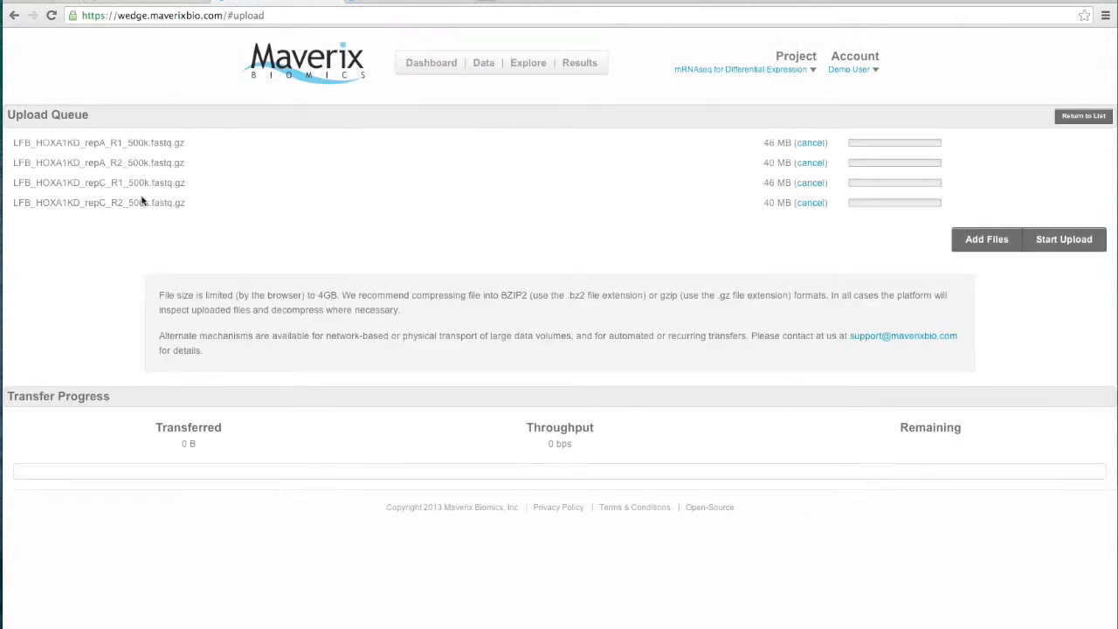
# Remove LFB_HOXA1KD_repC_R2_500k.fastq.gz from the upload queue, start uploading the remaining files, and return to the project files
pyautogui.click(809, 204)
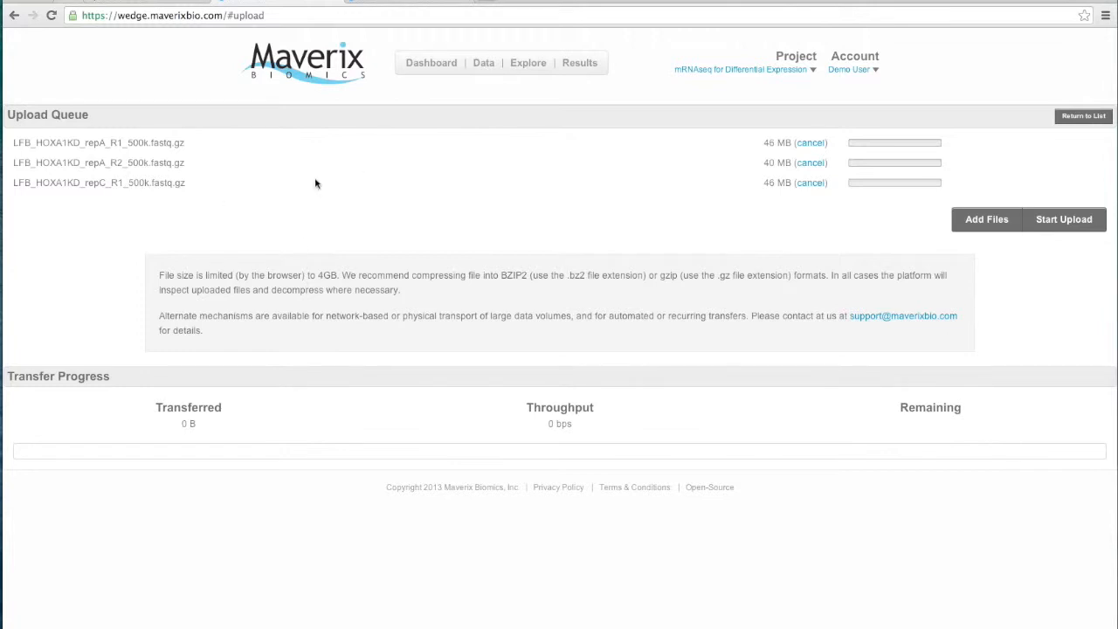
pyautogui.click(1077, 221)
pyautogui.click(487, 74)
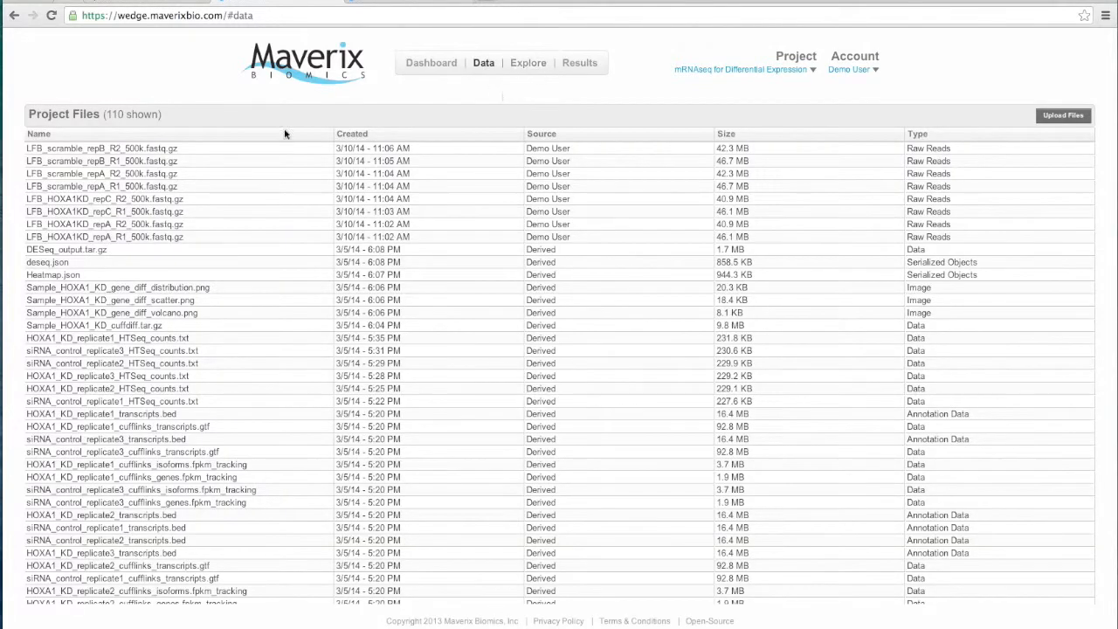
# Review the analysis execution history and the FPKM density, gene expression scatter and fold-change volcano plots of siRNA_control vs HOXA1_KD
pyautogui.click(541, 67)
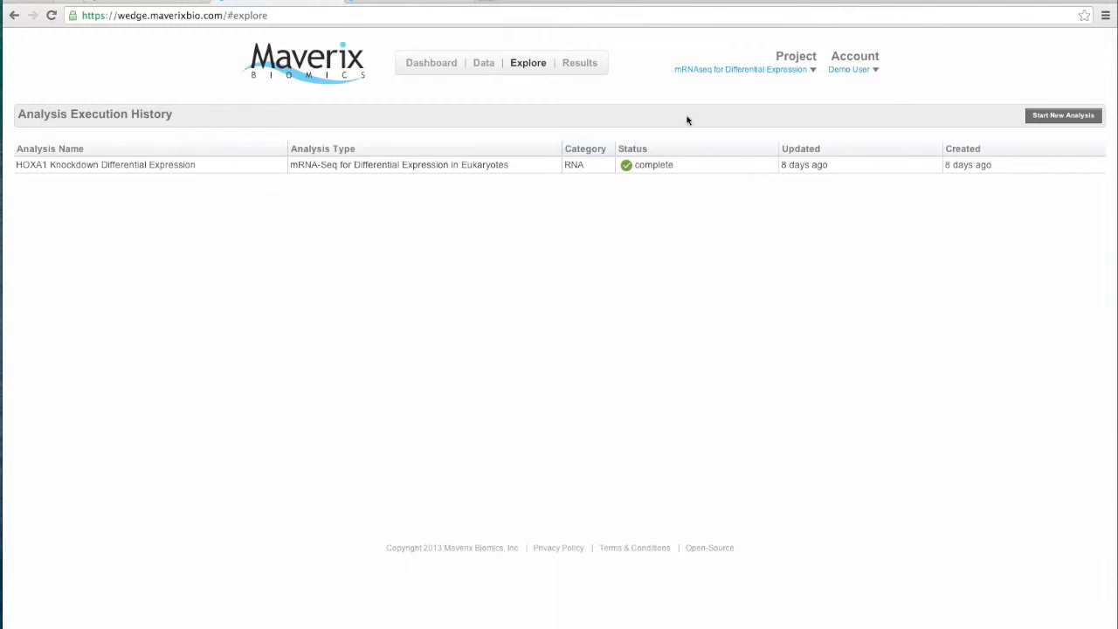
pyautogui.click(590, 69)
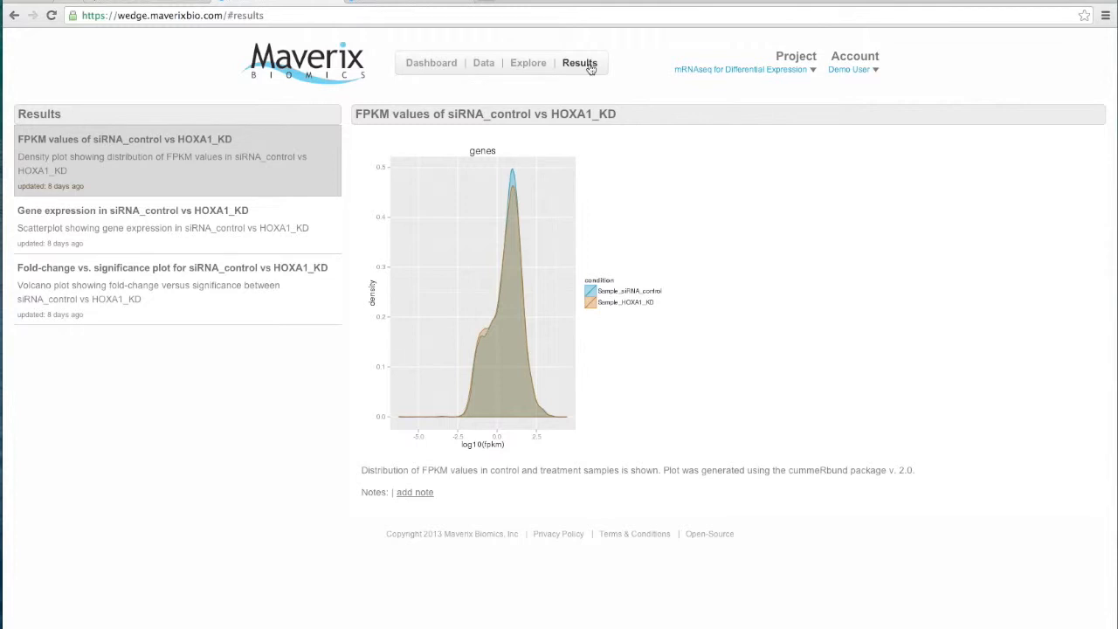
pyautogui.click(305, 212)
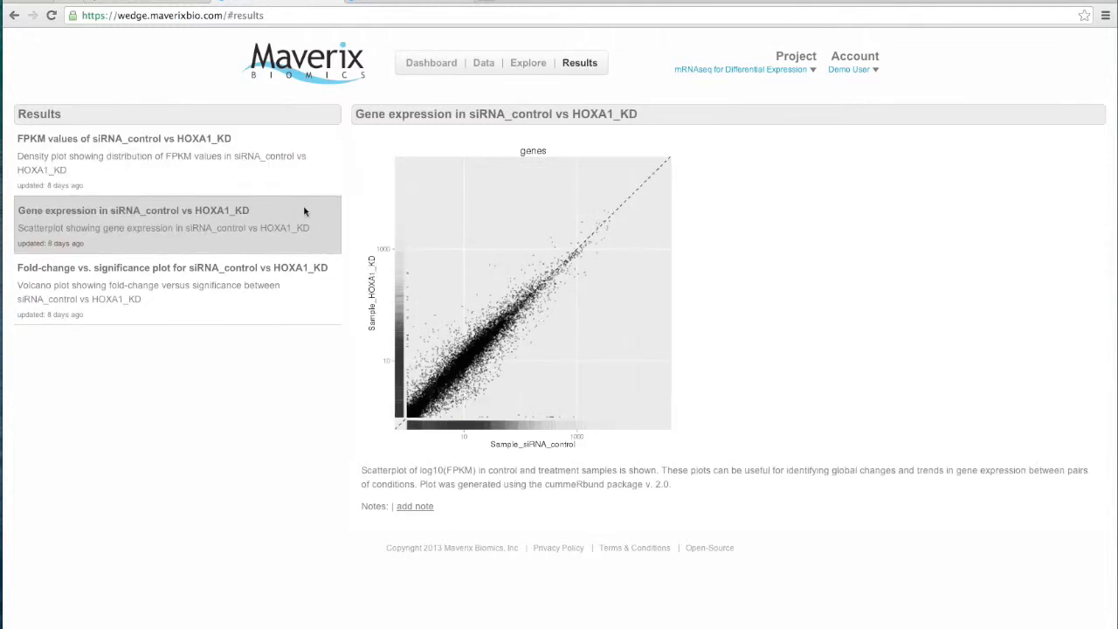
pyautogui.click(273, 290)
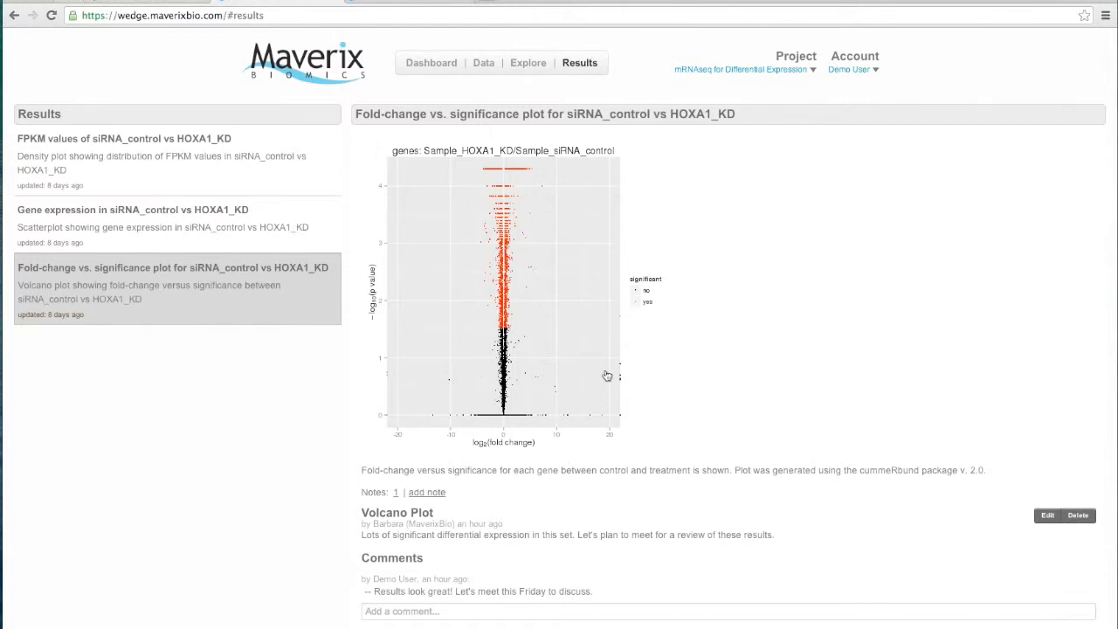
# Start a new analysis of the type mRNA-Seq for Differential Expression in Eukaryotes
pyautogui.click(528, 63)
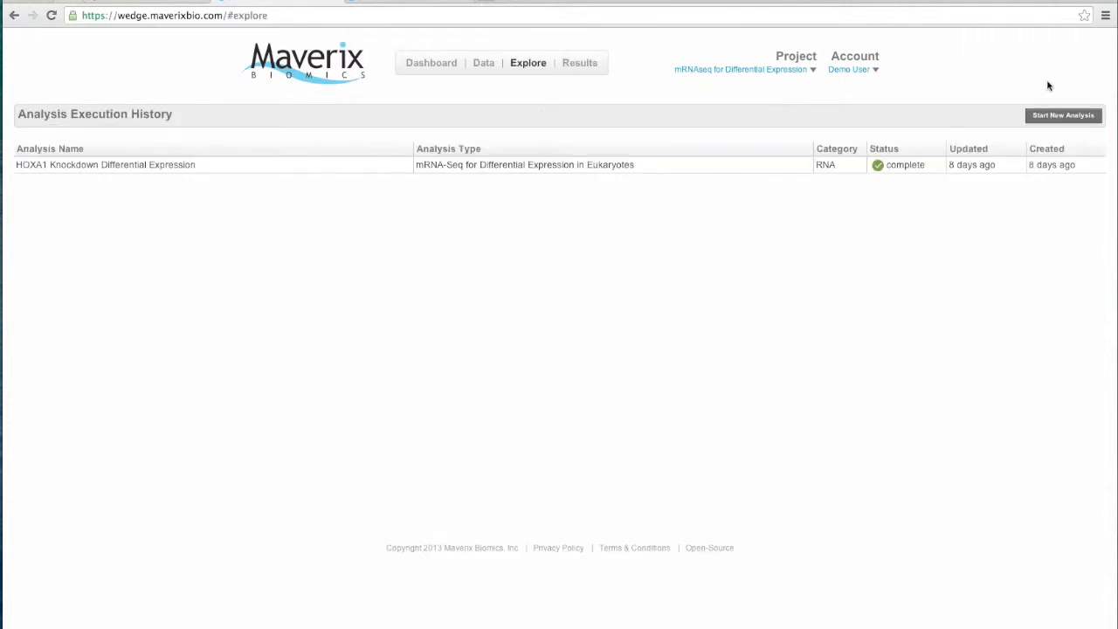
pyautogui.click(1055, 120)
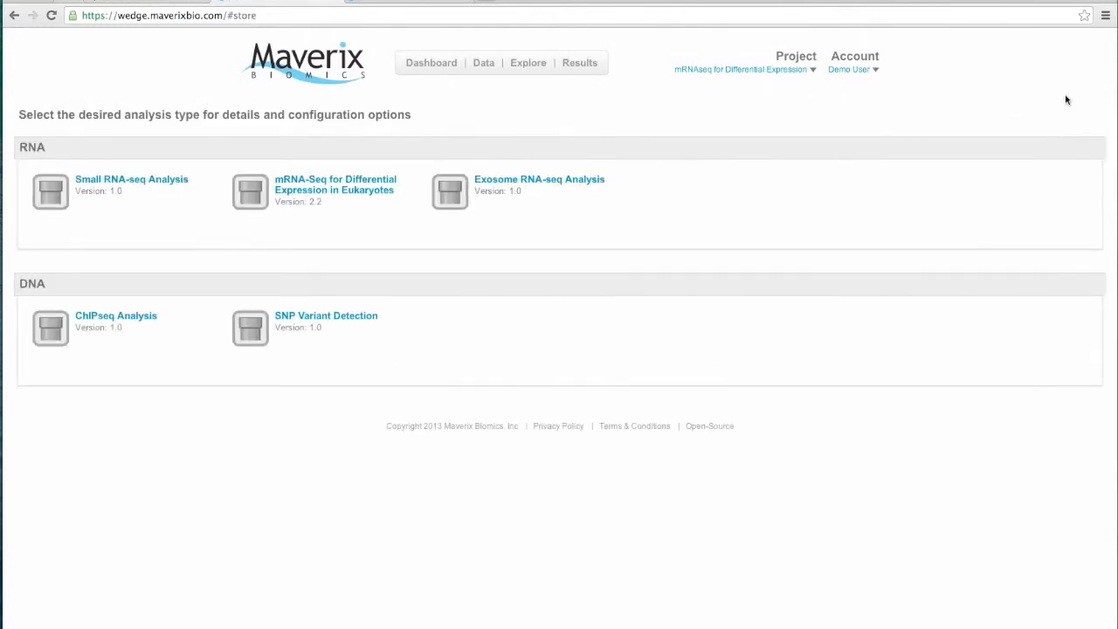
pyautogui.click(382, 187)
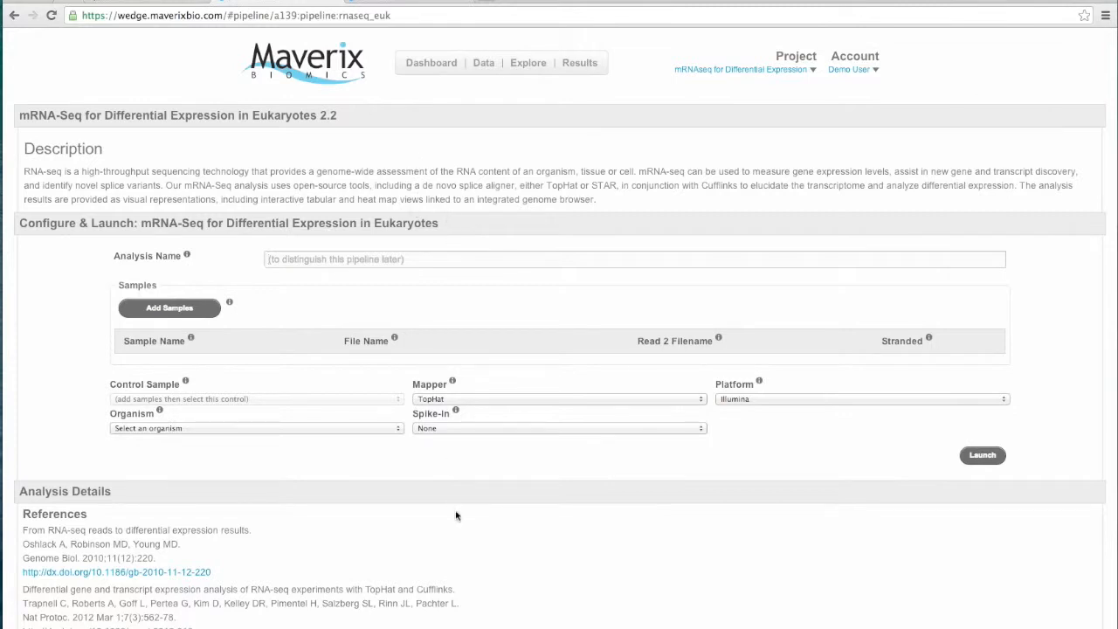
# Review the pipeline's references, tools and analysis overview, and name the analysis "mRNAseq analysis 1"
pyautogui.scroll(-5, 455, 516)
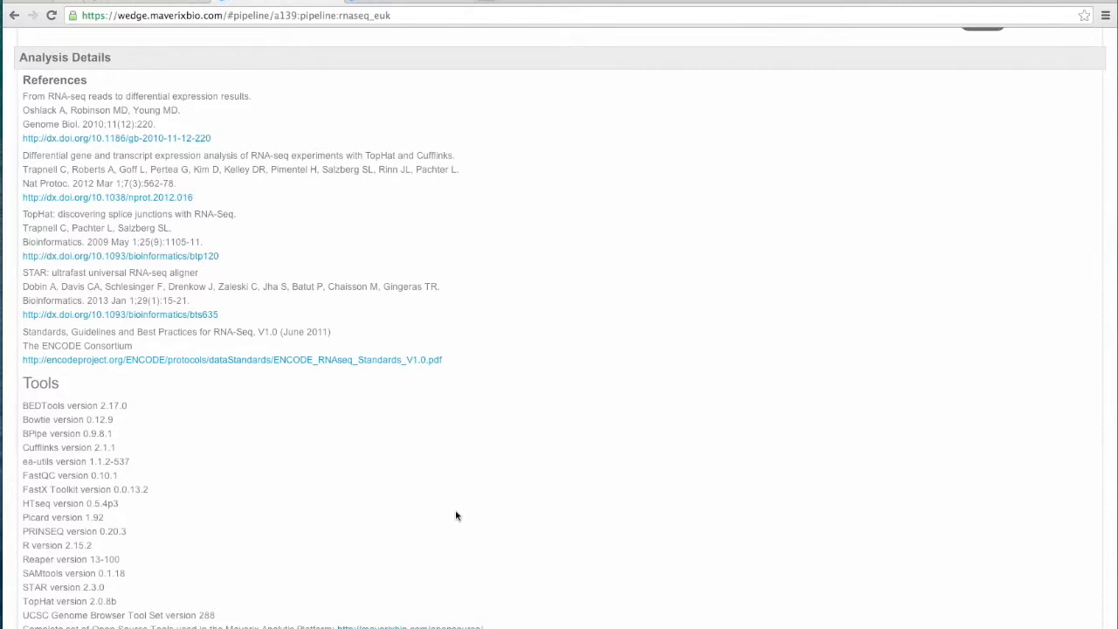
pyautogui.scroll(-1, 455, 516)
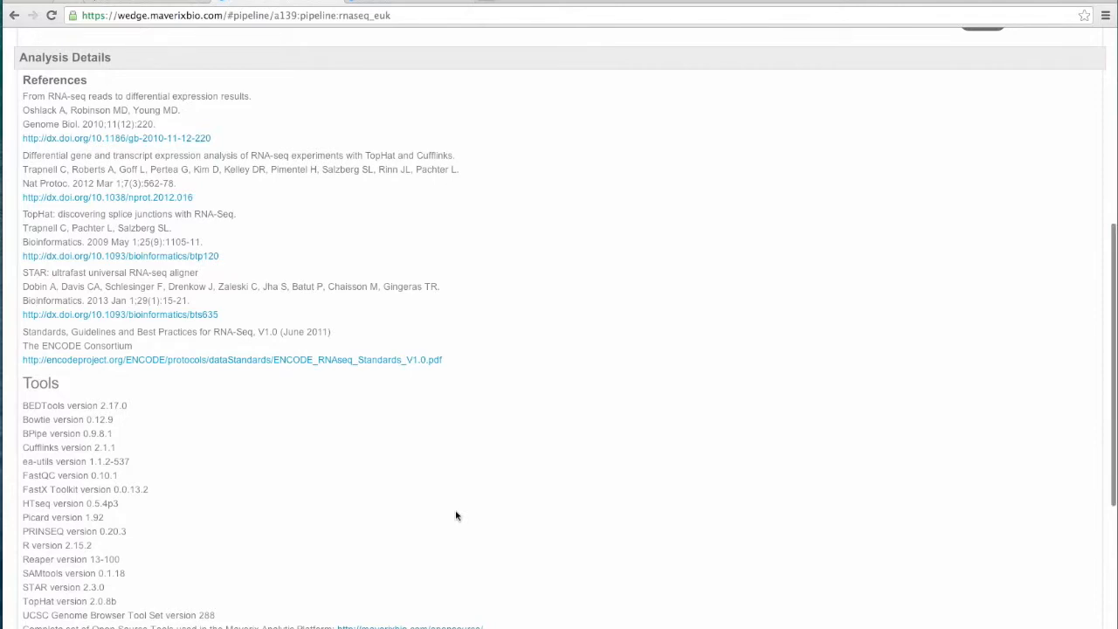
pyautogui.scroll(-4, 455, 515)
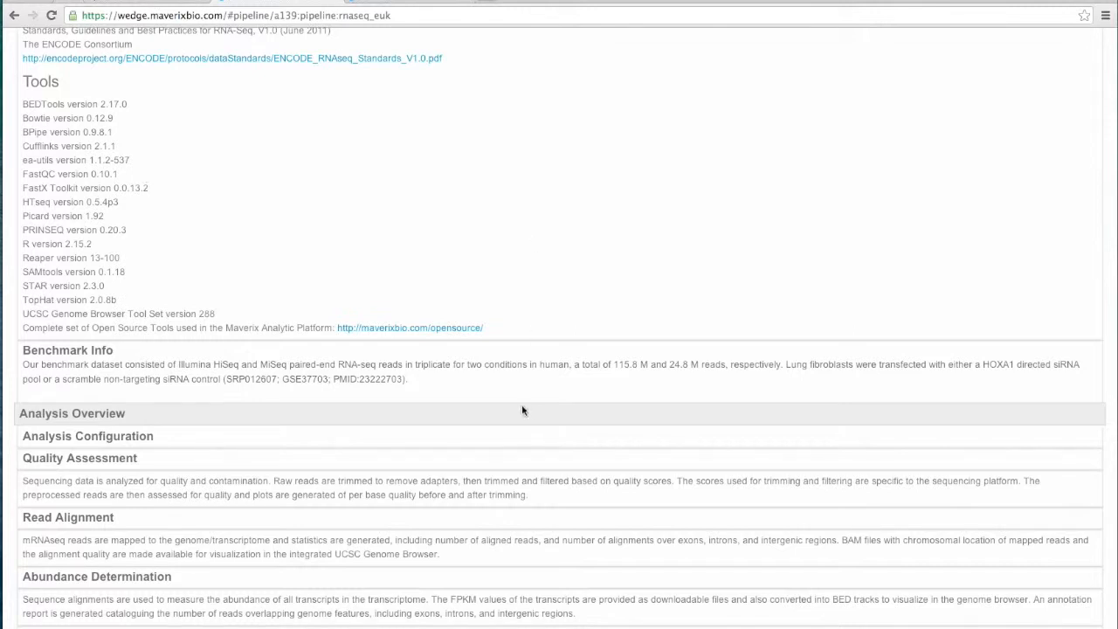
pyautogui.scroll(-1, 522, 409)
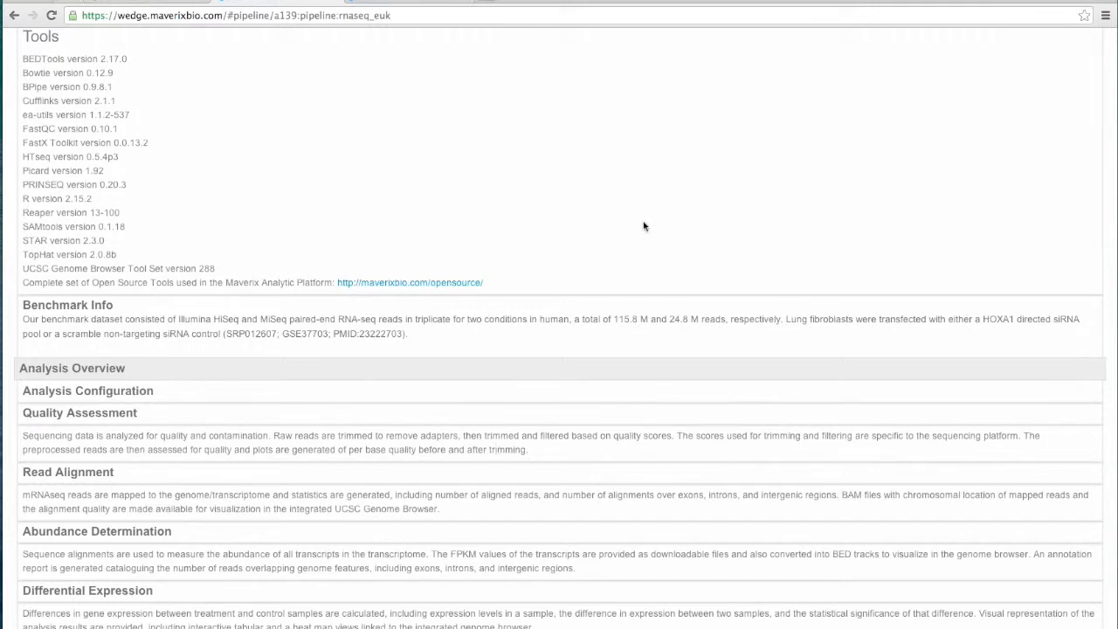
pyautogui.scroll(10, 643, 227)
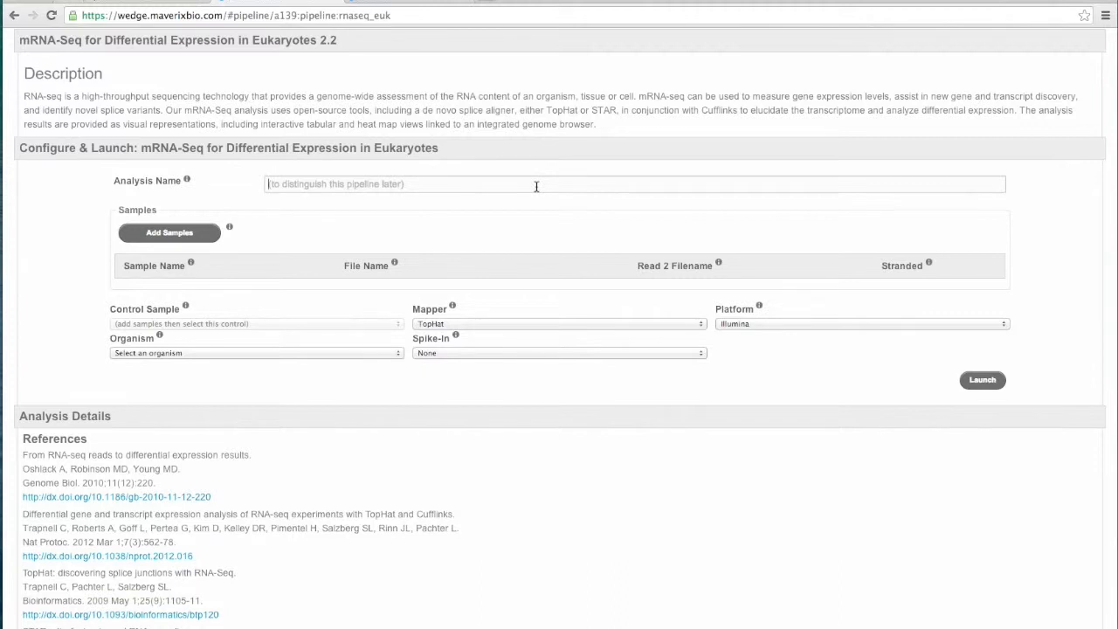
pyautogui.write('mRNAseq analysis 1')
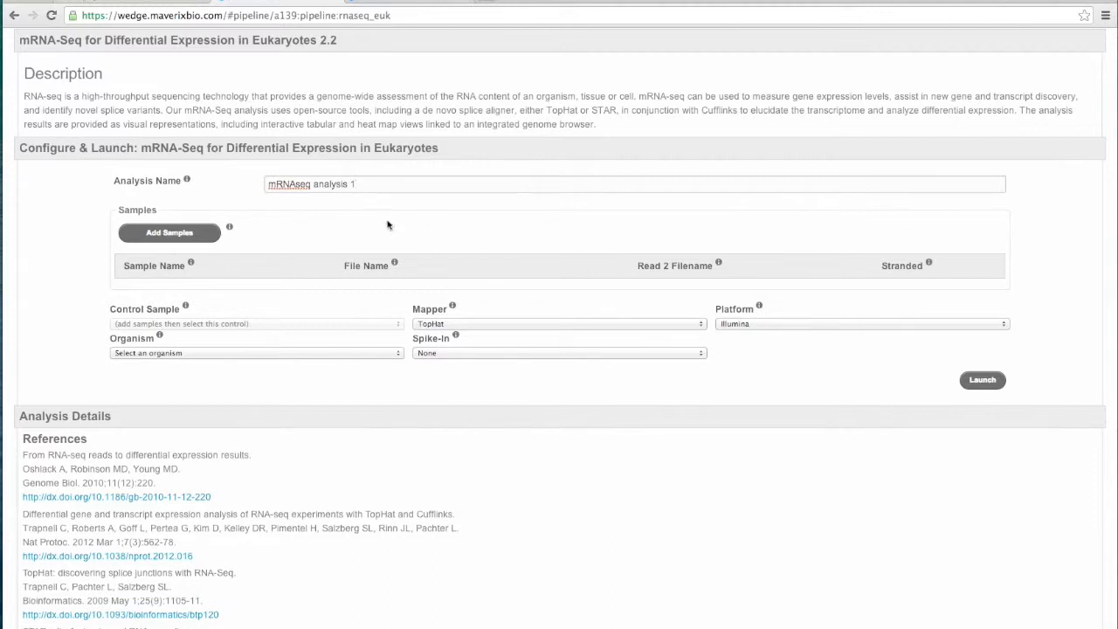
# Add a sample named control with LFB_scramble_repA_R1_500k.fastq.gz and LFB_scramble_repA_R2_500k.fastq.gz as its first paired-end run
pyautogui.click(208, 236)
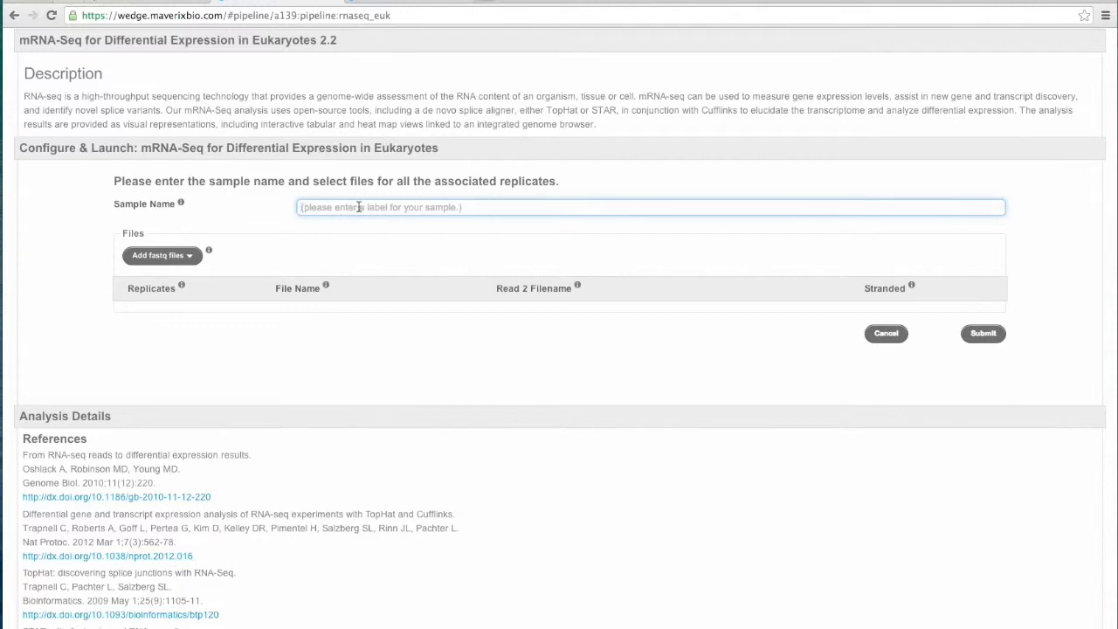
pyautogui.write('control')
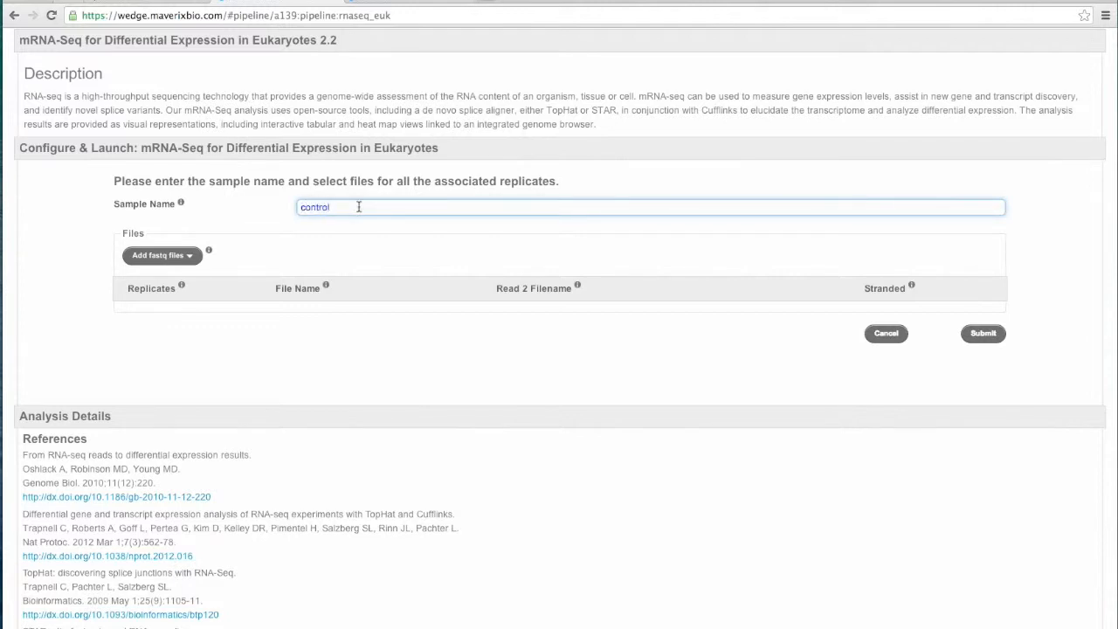
pyautogui.click(191, 262)
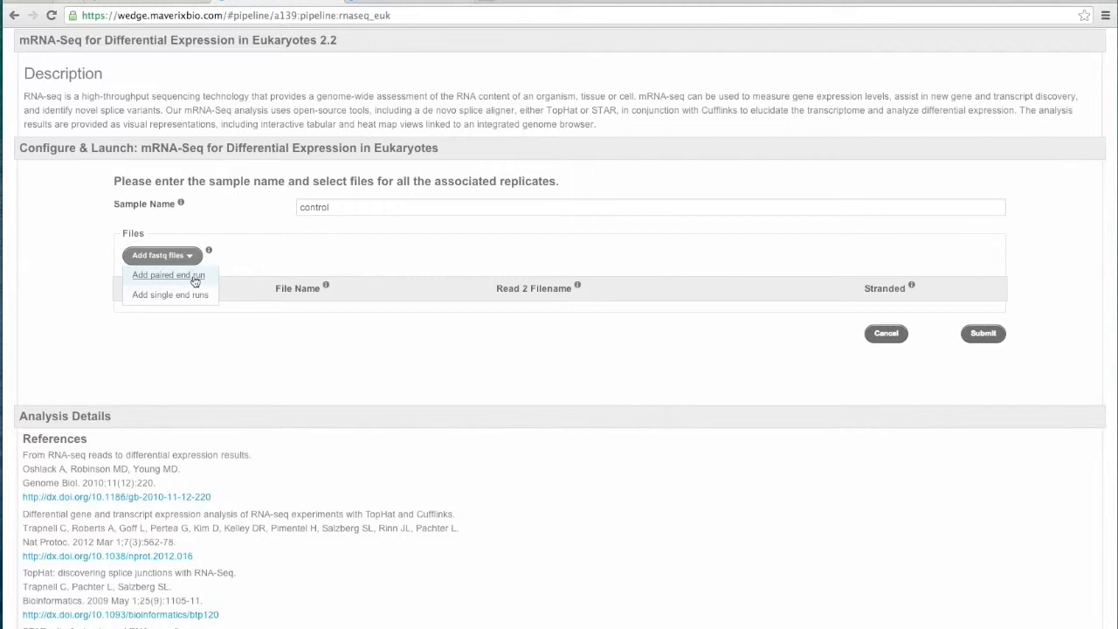
pyautogui.click(195, 281)
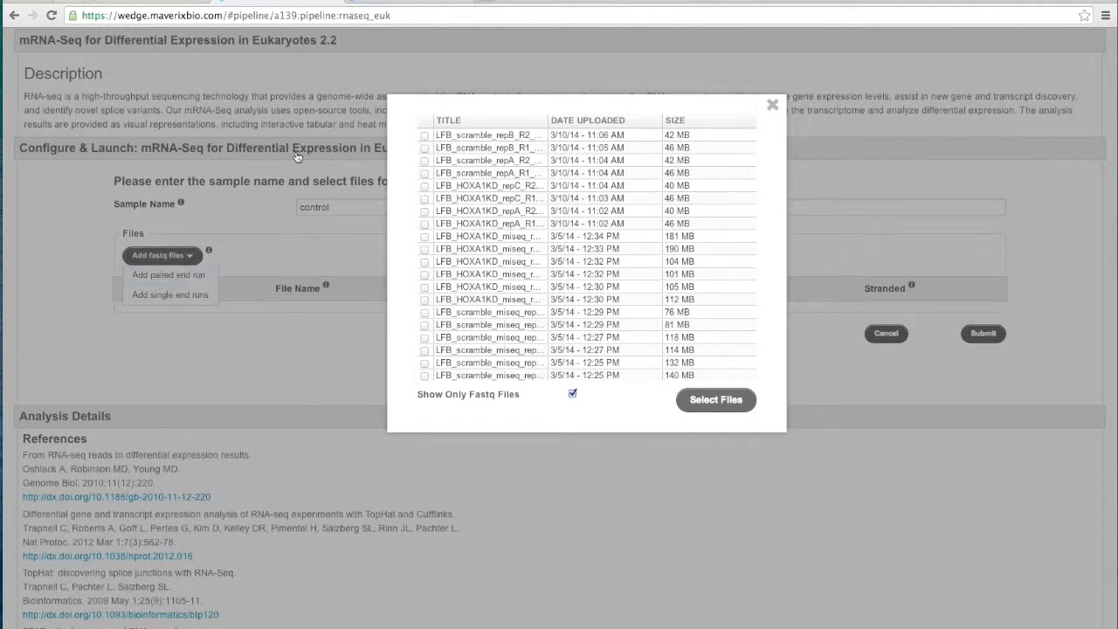
pyautogui.click(426, 173)
pyautogui.click(425, 161)
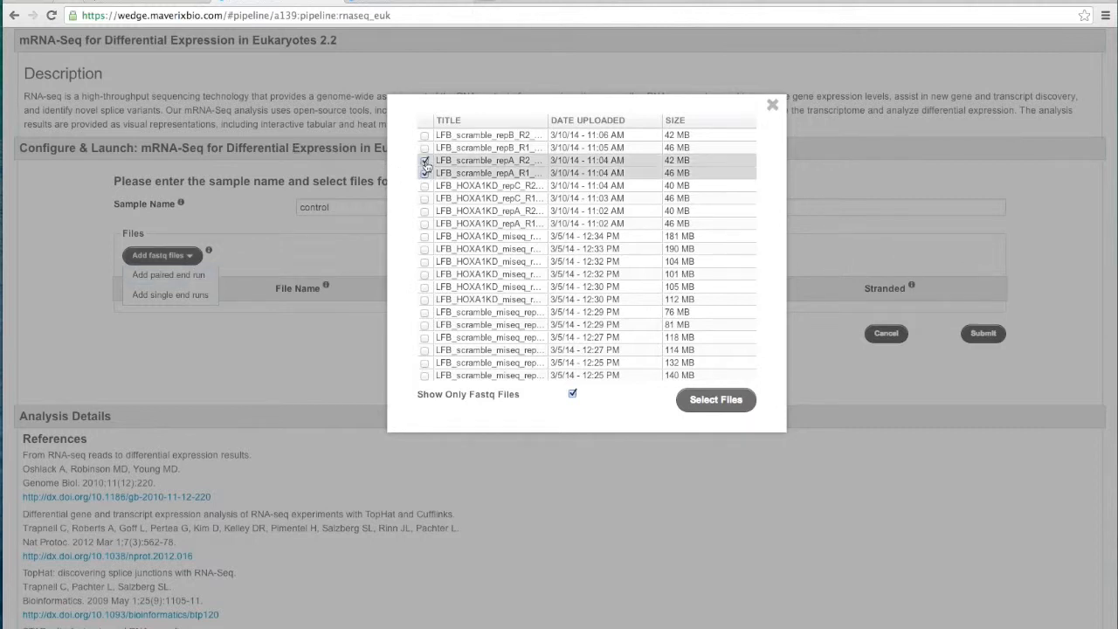
pyautogui.click(716, 401)
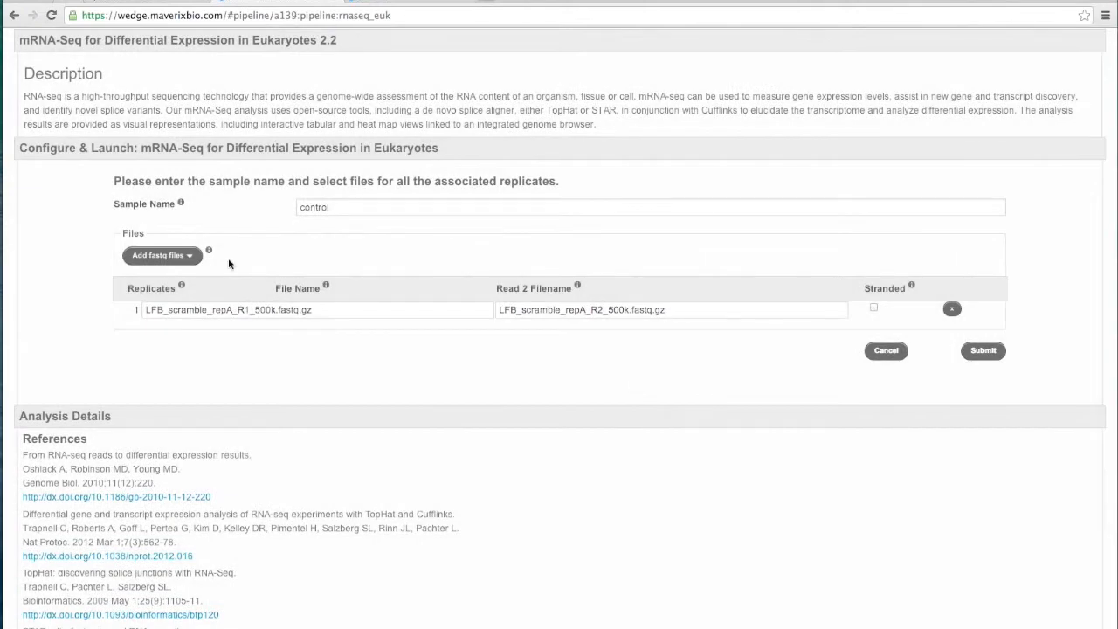
# Add LFB_scramble_repB_R1_500k.fastq.gz and LFB_scramble_repB_R2_500k.fastq.gz as the control sample's second paired-end run, and submit the sample
pyautogui.click(196, 257)
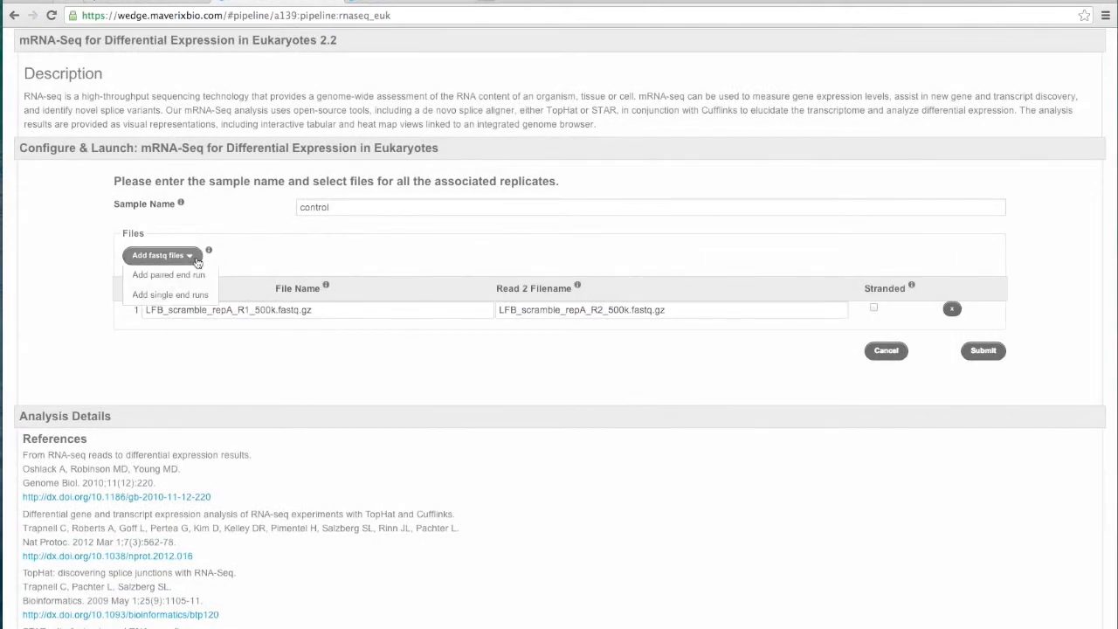
pyautogui.click(198, 279)
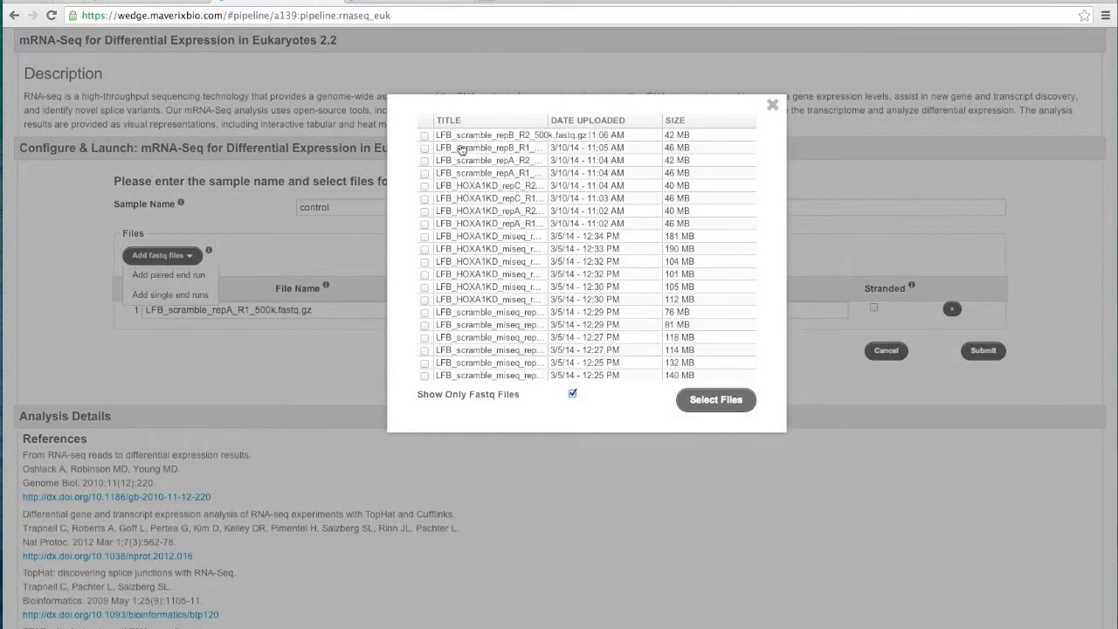
pyautogui.click(426, 146)
pyautogui.click(425, 137)
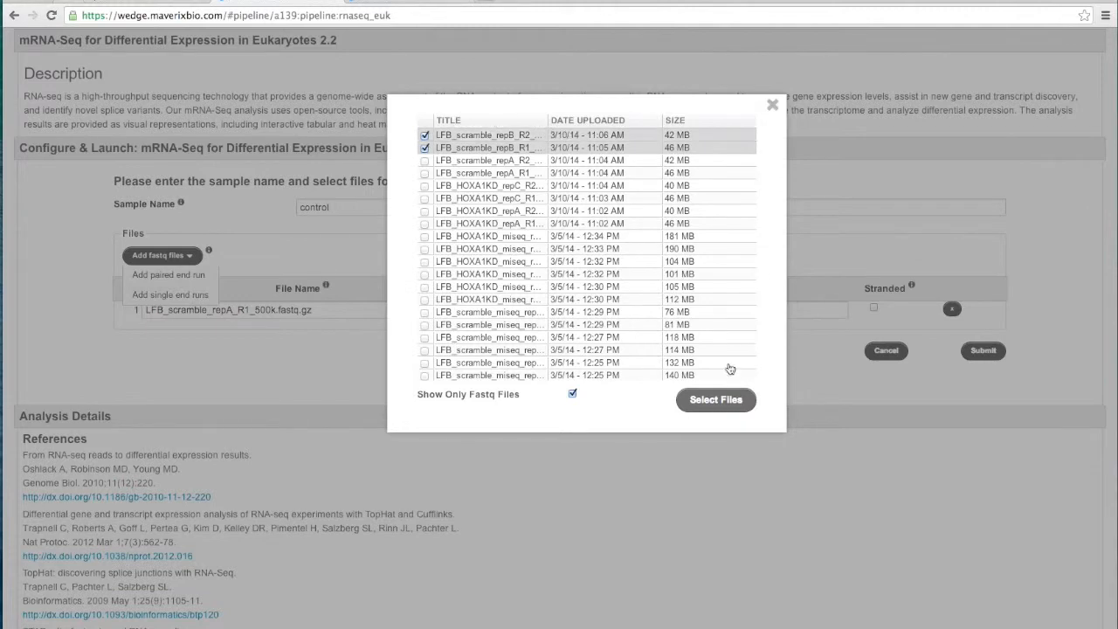
pyautogui.click(717, 401)
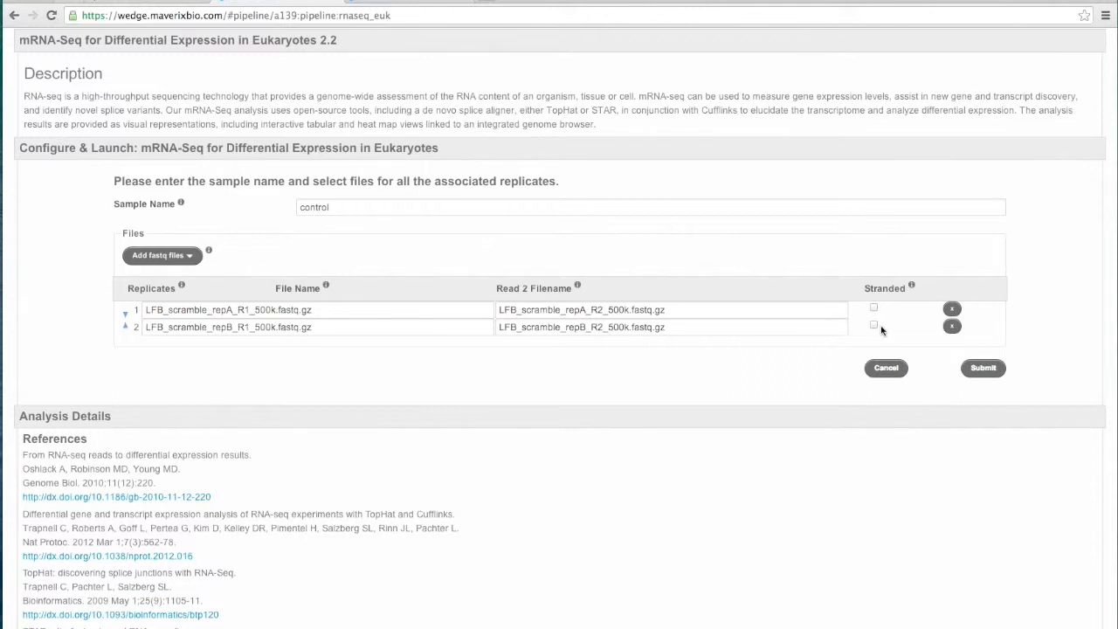
pyautogui.click(982, 368)
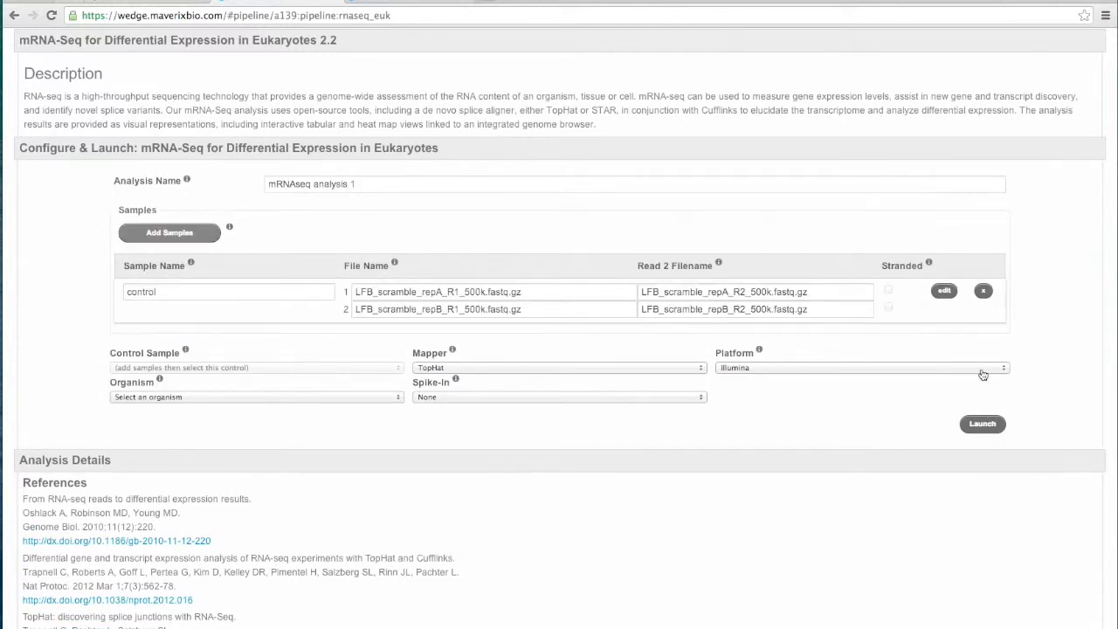
# Add a sample named condition_1 with LFB_HOXA1KD_repA_R1_500k.fastq.gz and LFB_HOXA1KD_repA_R2_500k.fastq.gz as its first paired-end run
pyautogui.click(198, 241)
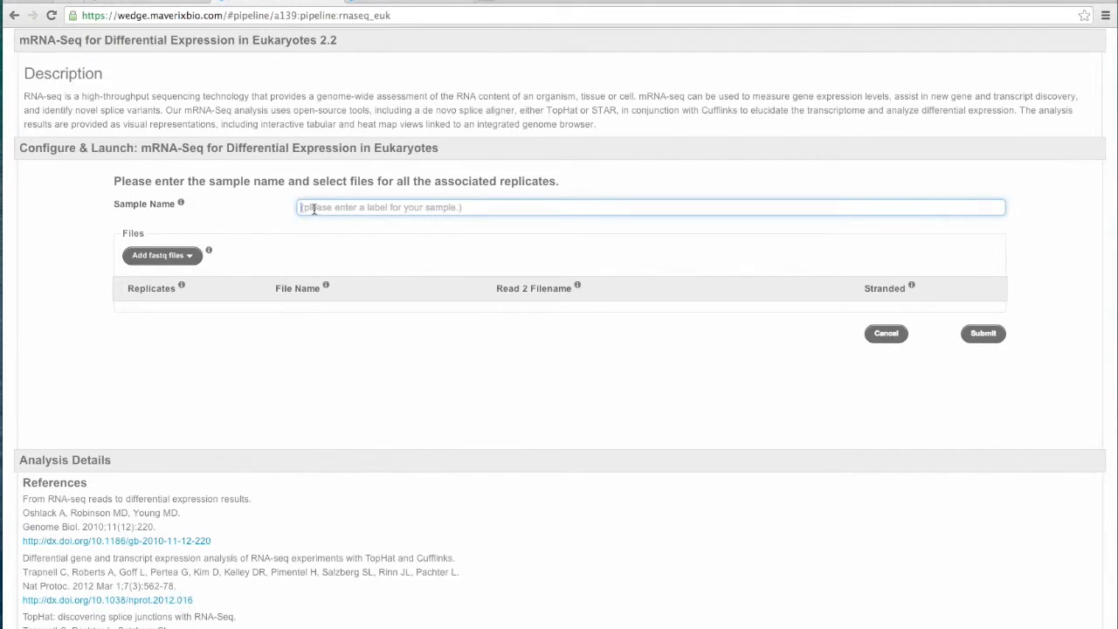
pyautogui.write('condition ')
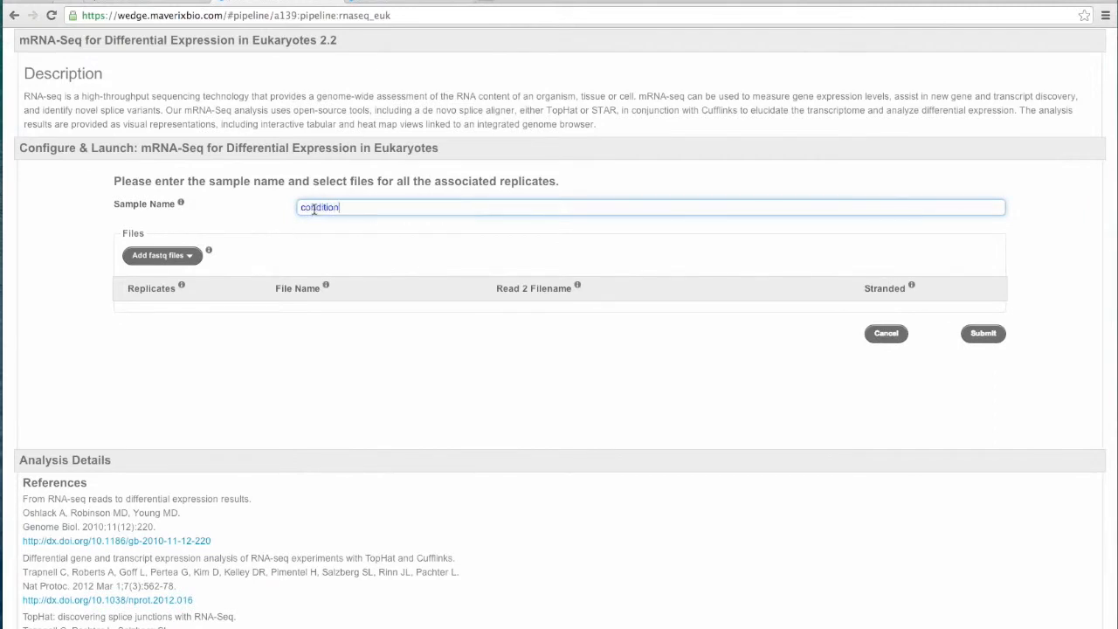
pyautogui.write('1')
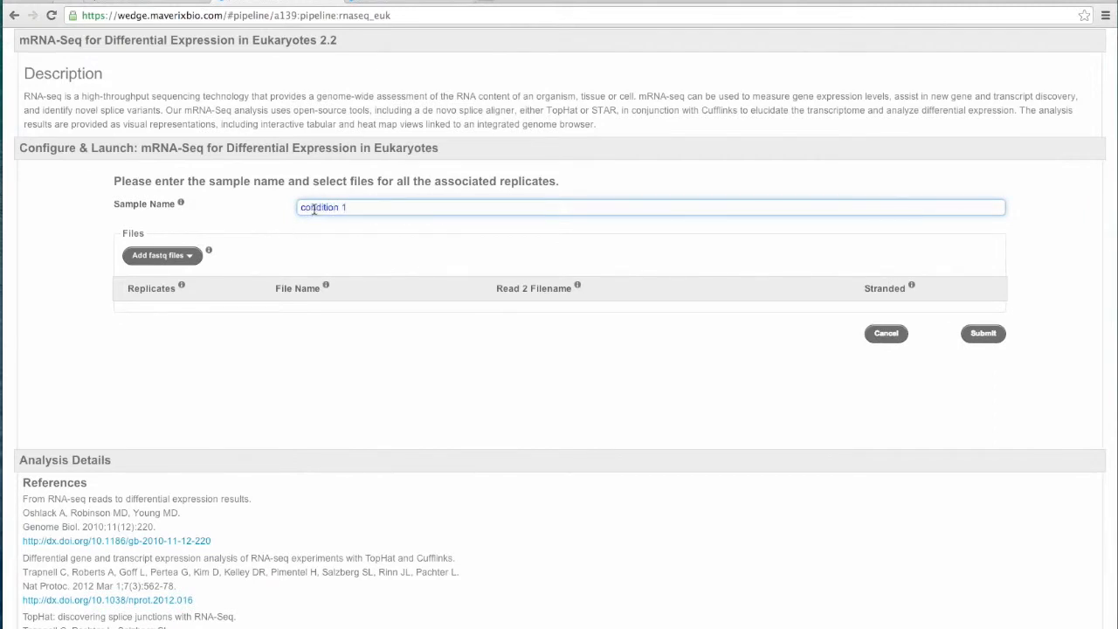
pyautogui.click(183, 256)
pyautogui.click(191, 276)
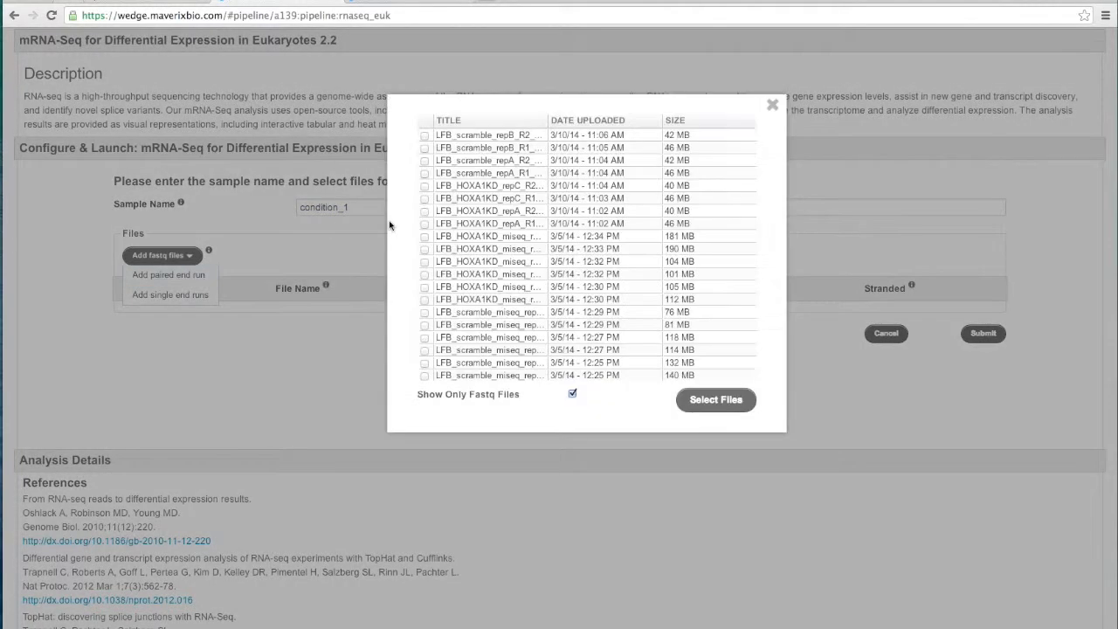
pyautogui.click(425, 211)
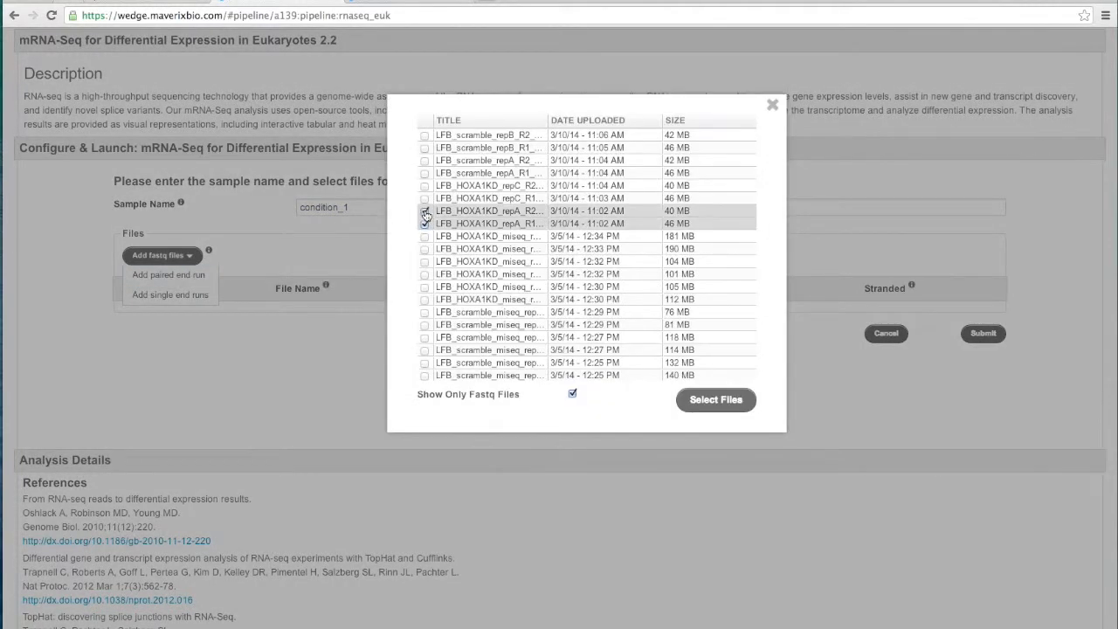
pyautogui.click(713, 400)
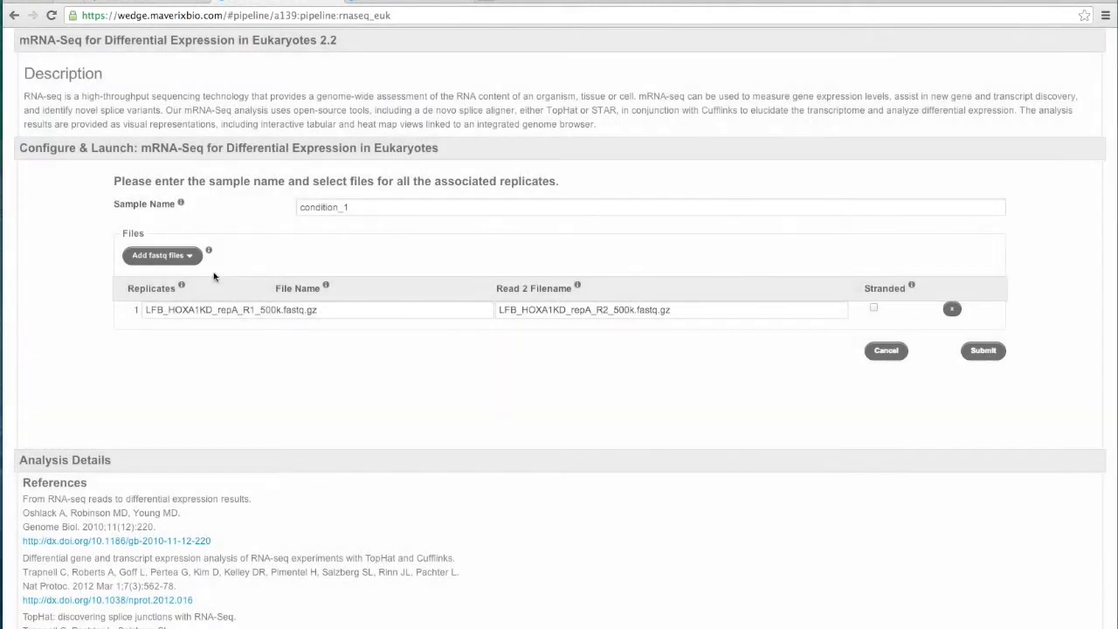
# Add LFB_HOXA1KD_repC_R1_500k.fastq.gz and LFB_HOXA1KD_repC_R2_500k.fastq.gz as condition_1's second paired-end run, and submit the sample
pyautogui.click(187, 257)
pyautogui.click(190, 276)
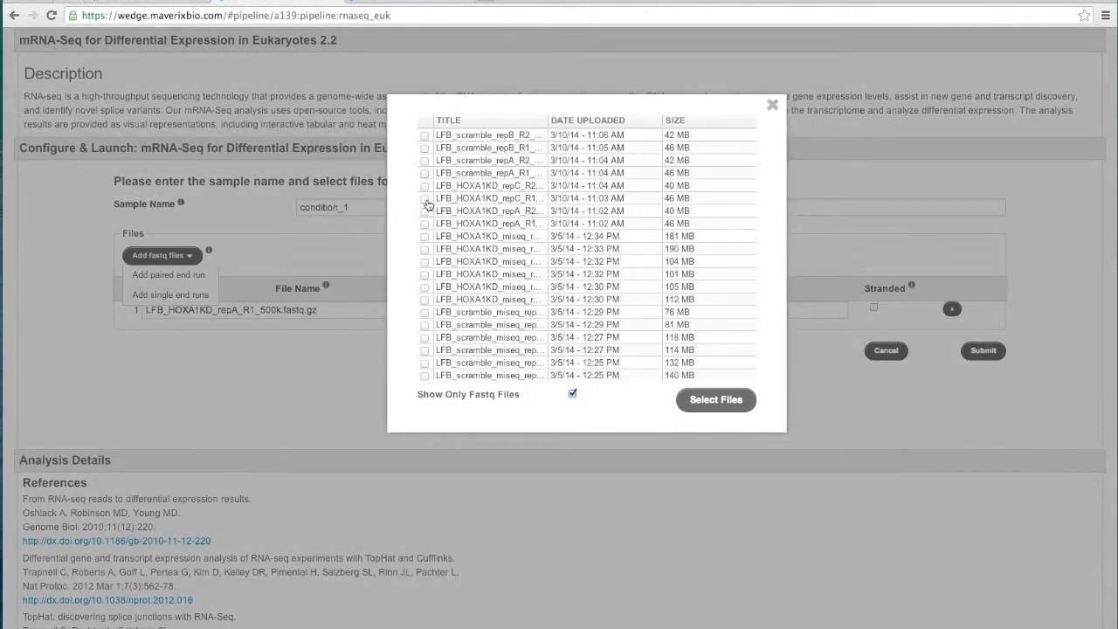
pyautogui.click(425, 198)
pyautogui.click(425, 185)
pyautogui.click(708, 399)
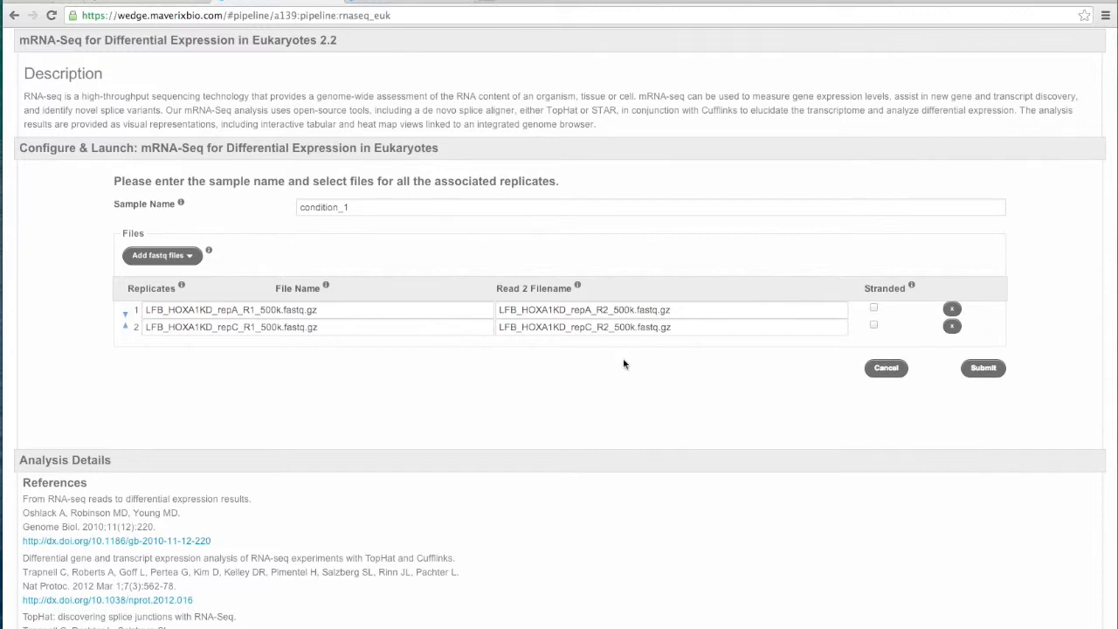
pyautogui.click(974, 369)
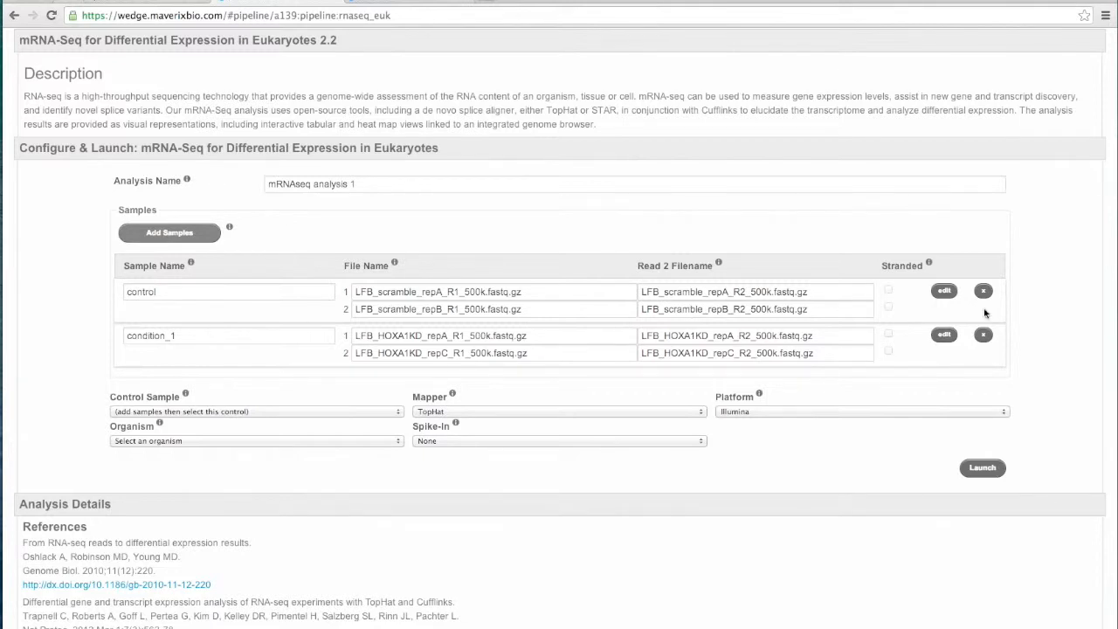
# Rename the condition_1 sample to HOXA1_KD and update it
pyautogui.click(944, 335)
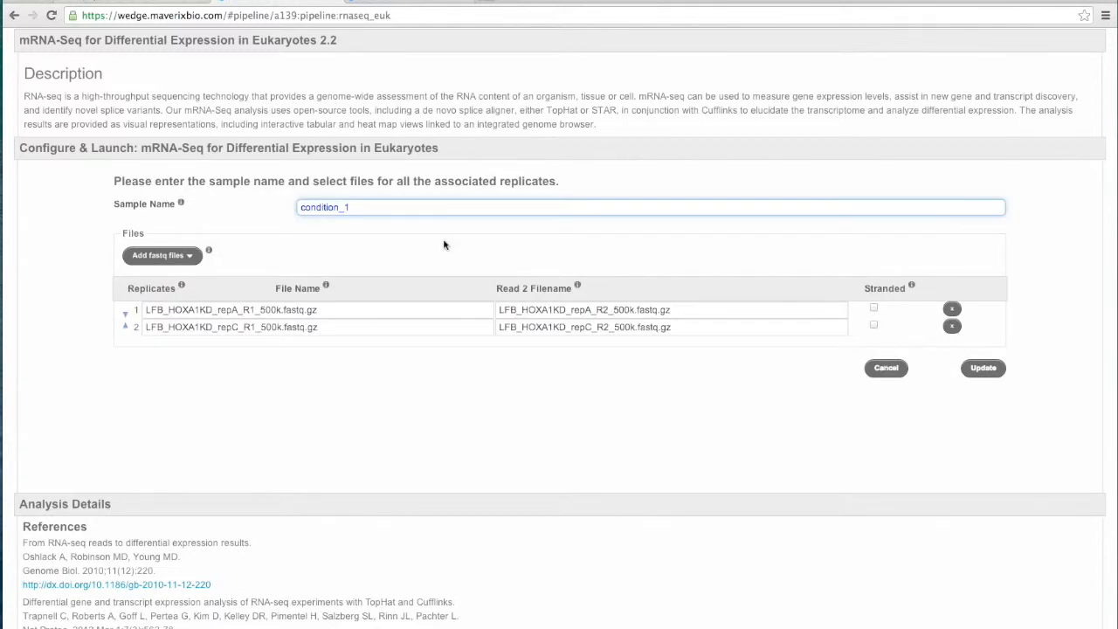
pyautogui.moveTo(374, 212); pyautogui.dragTo(269, 207)
pyautogui.write('HOXA1_KD')
pyautogui.click(368, 258)
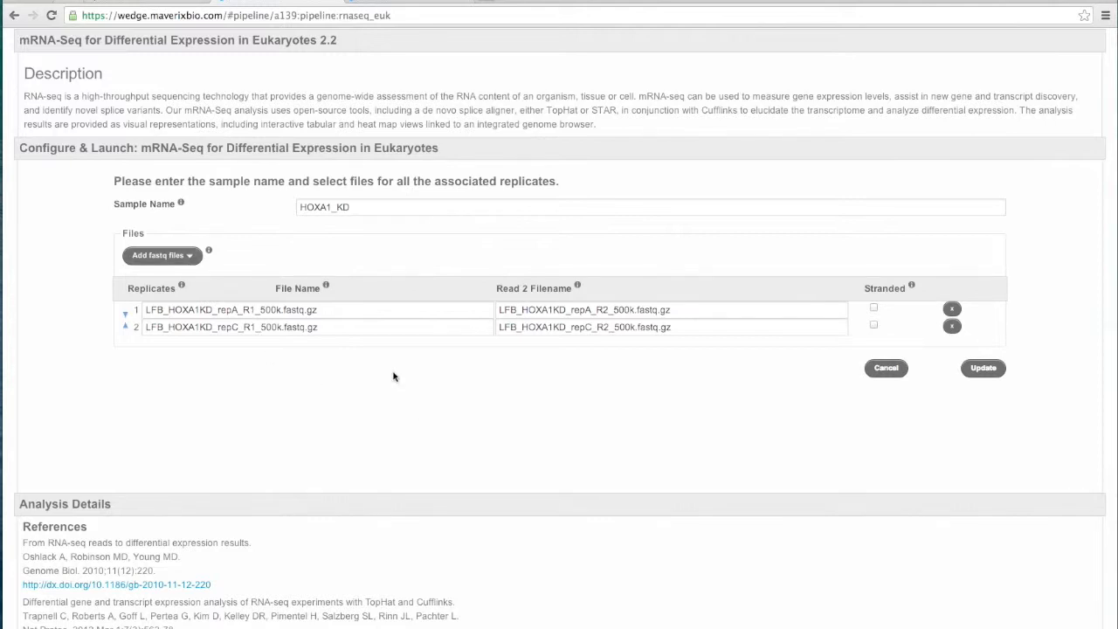
pyautogui.click(979, 368)
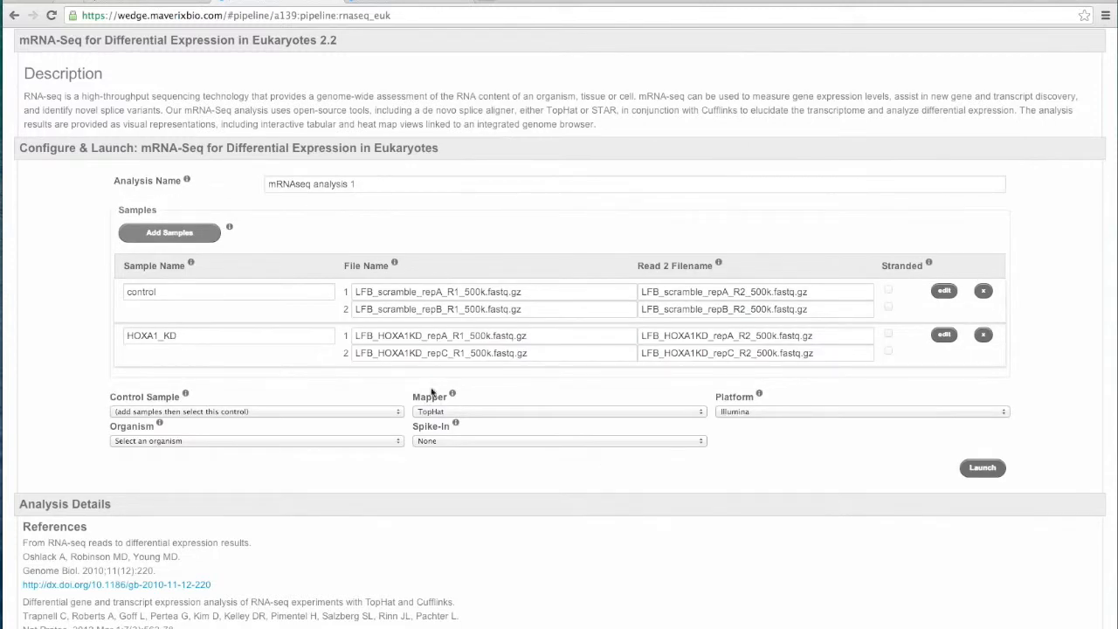
# Set control as the analysis's control sample
pyautogui.scroll(-5, 431, 392)
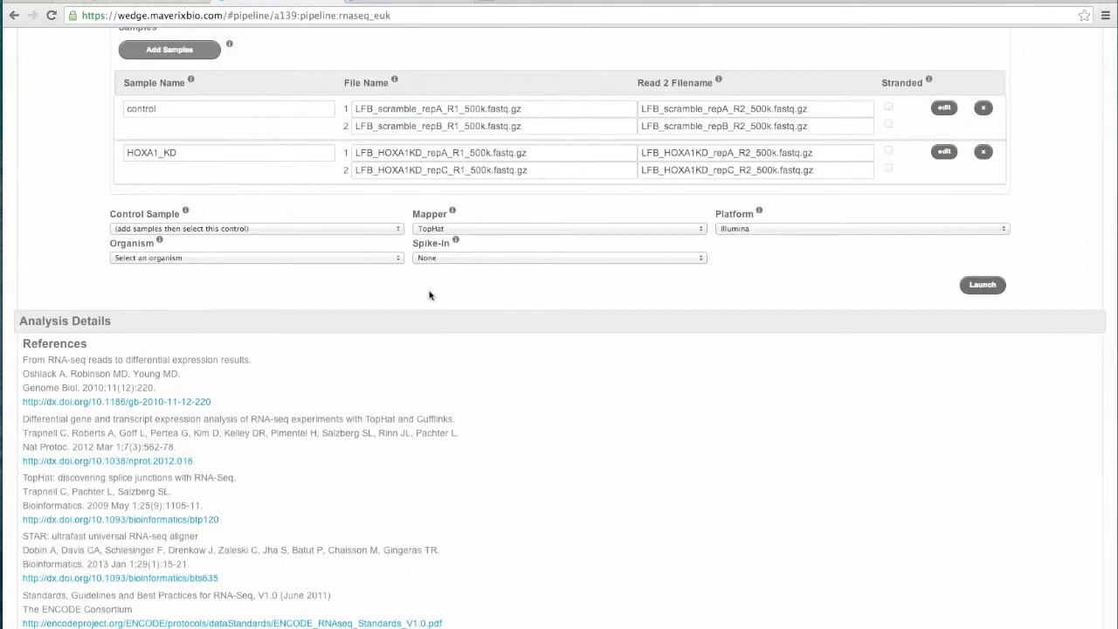
pyautogui.click(400, 231)
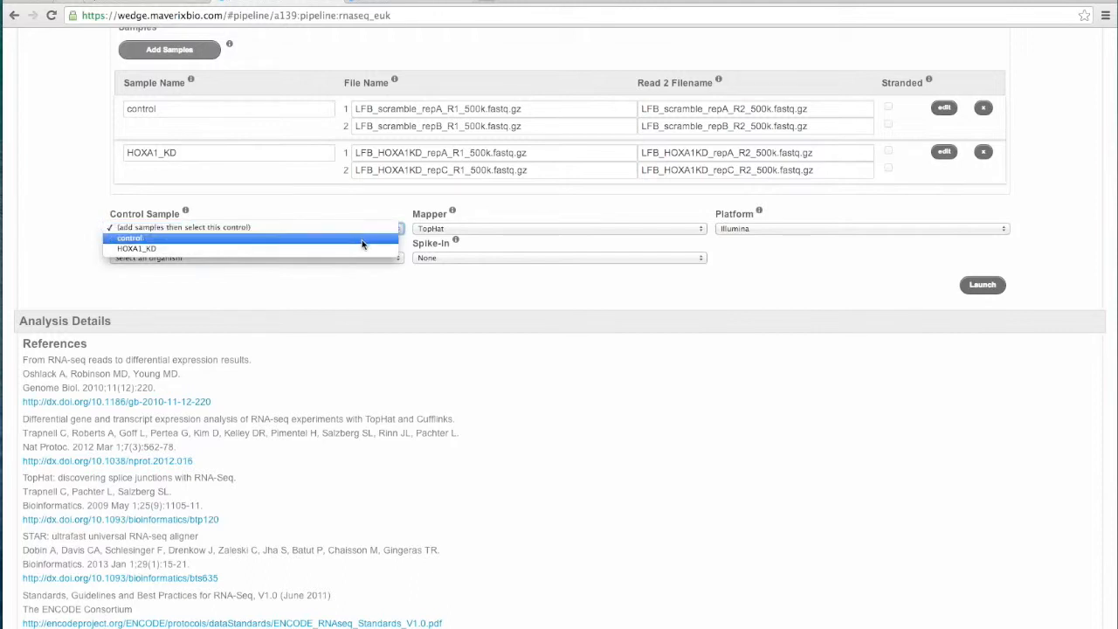
pyautogui.click(362, 244)
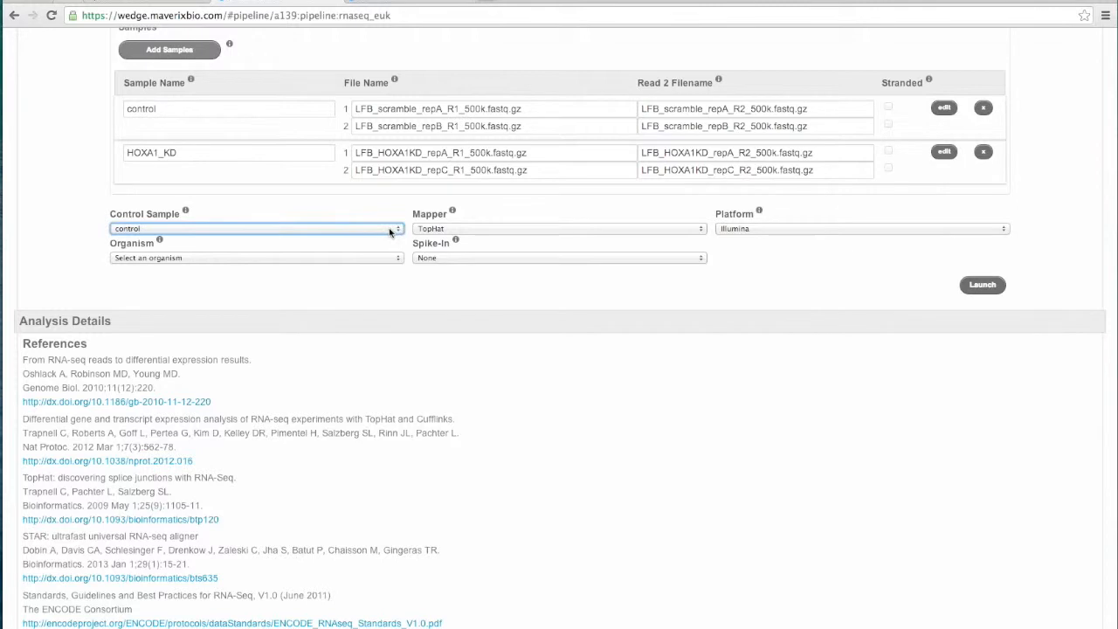
# Keep control as the control sample, with TopHat as the mapper and Illumina as the platform
pyautogui.click(390, 231)
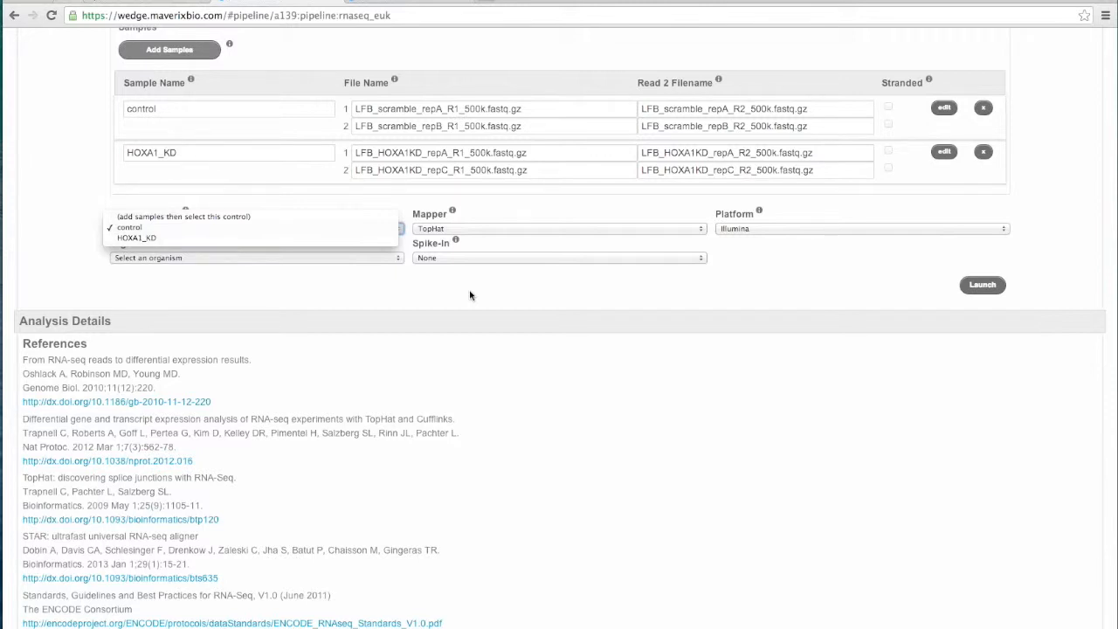
pyautogui.click(232, 227)
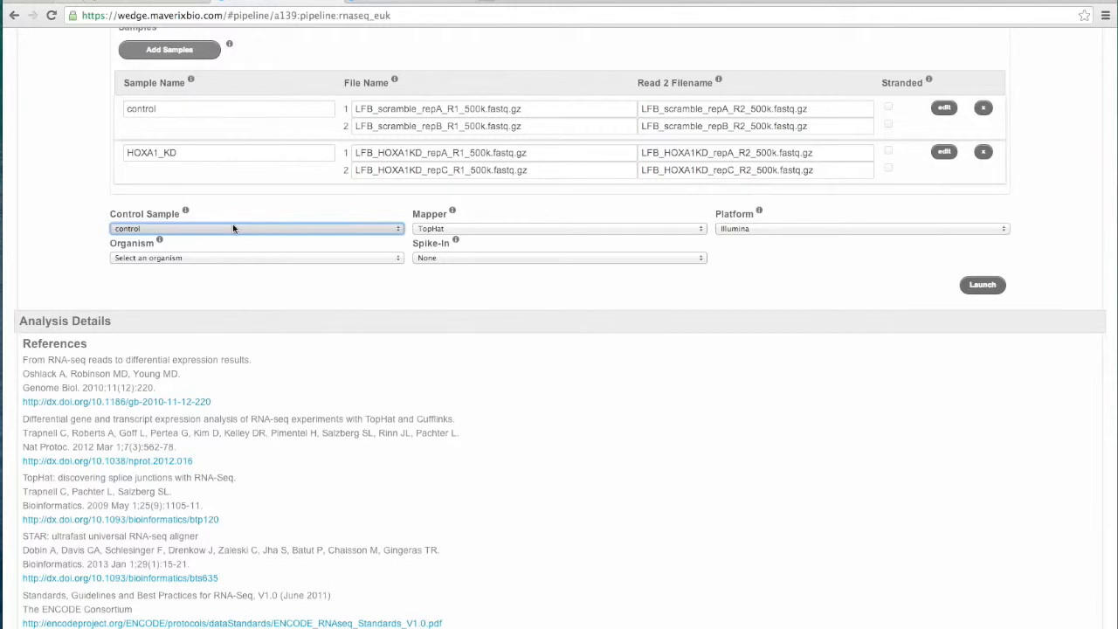
pyautogui.click(693, 232)
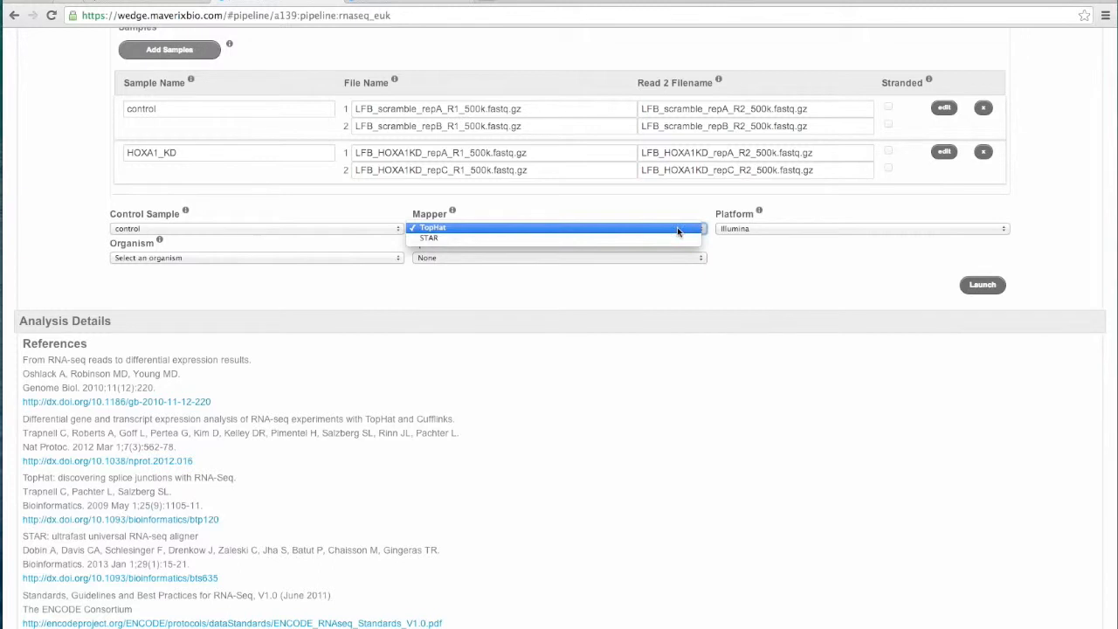
pyautogui.click(677, 229)
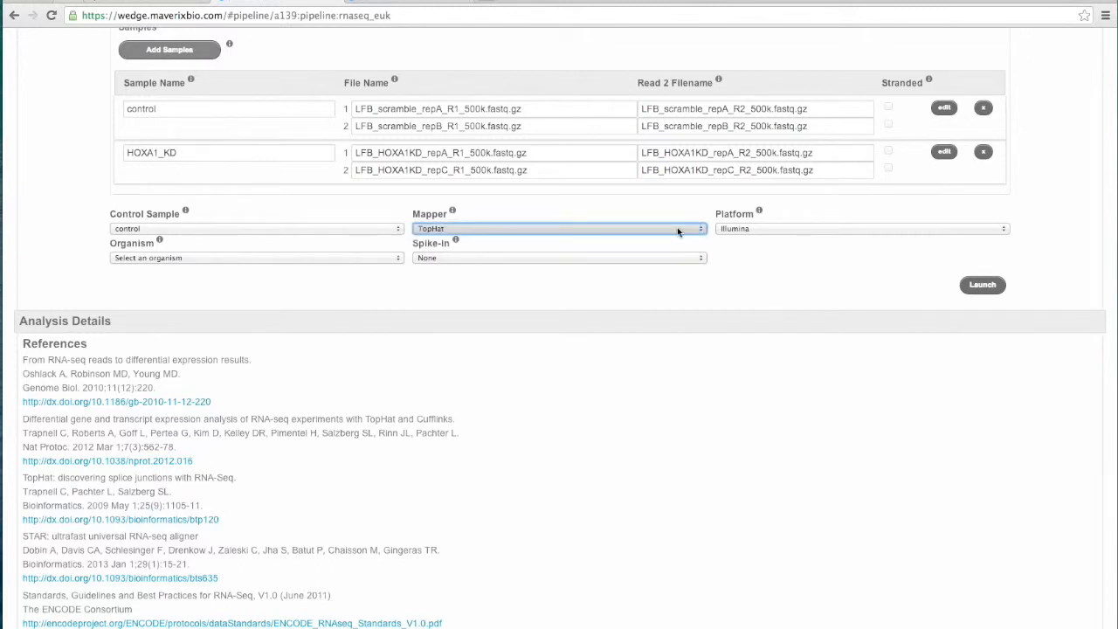
pyautogui.click(935, 228)
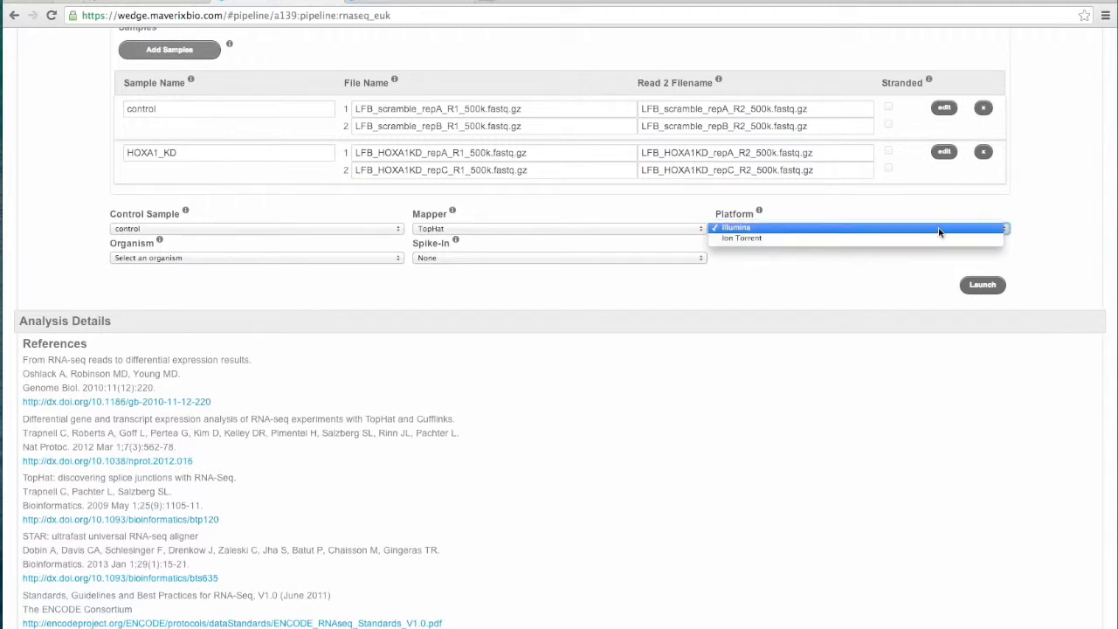
pyautogui.click(939, 231)
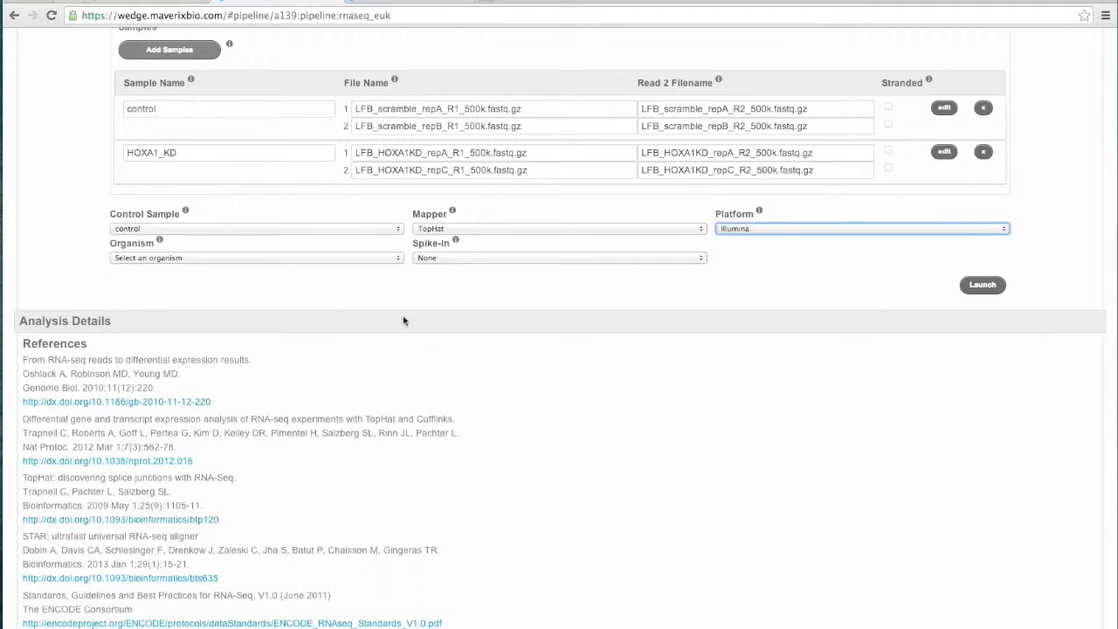
# Set the organism to Human (GRCh37/hg19) with spike-in None, and launch the analysis
pyautogui.click(390, 259)
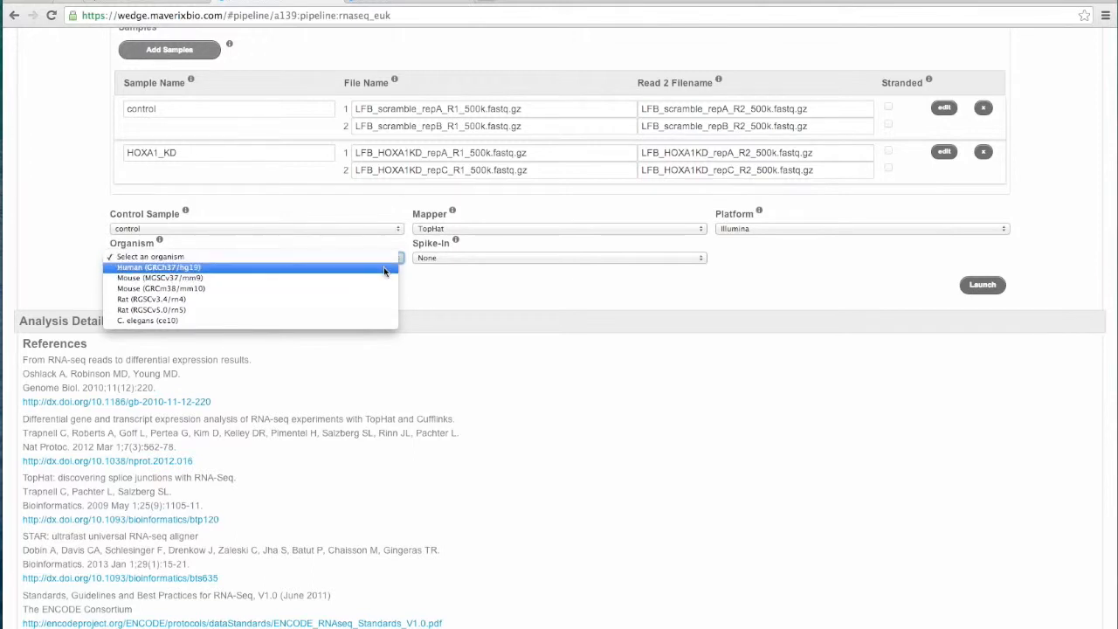
pyautogui.click(383, 266)
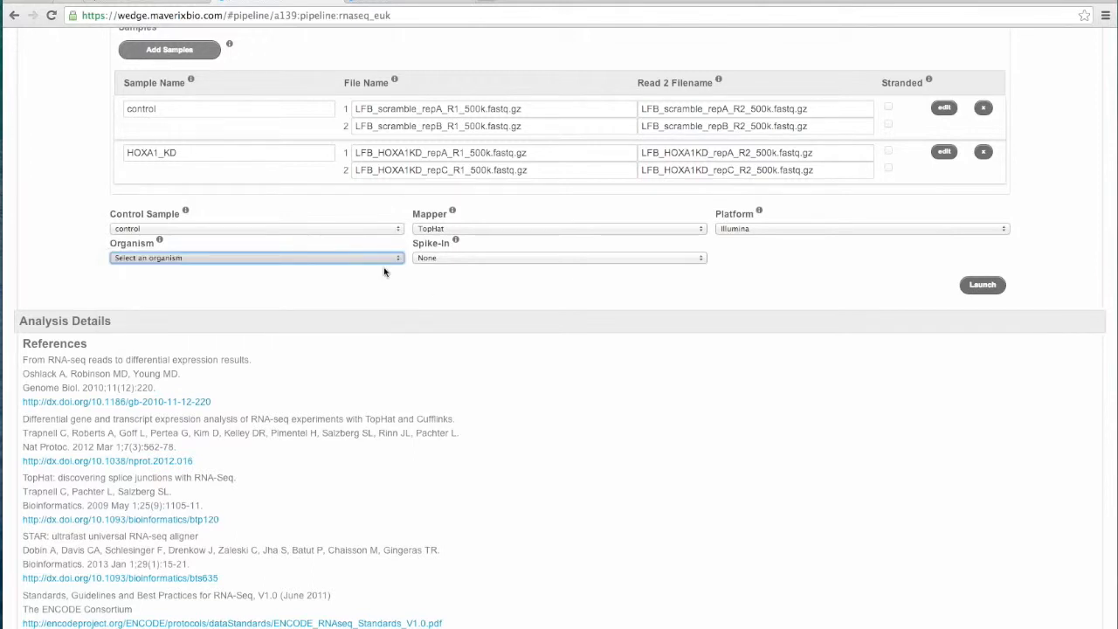
pyautogui.click(559, 259)
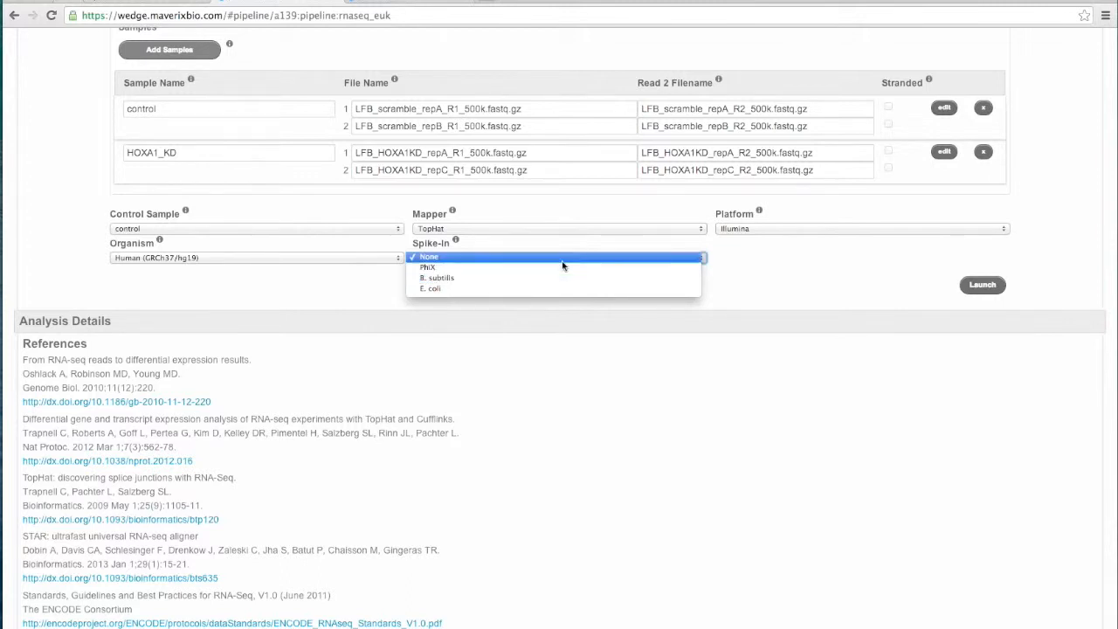
pyautogui.click(562, 261)
pyautogui.scroll(3, 895, 294)
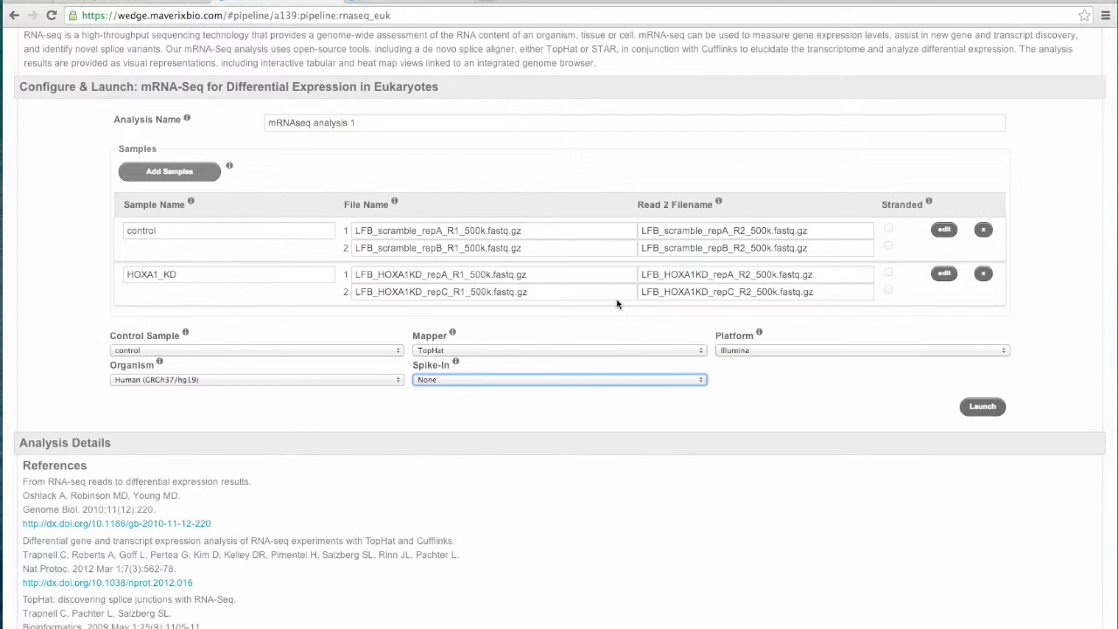
pyautogui.click(984, 408)
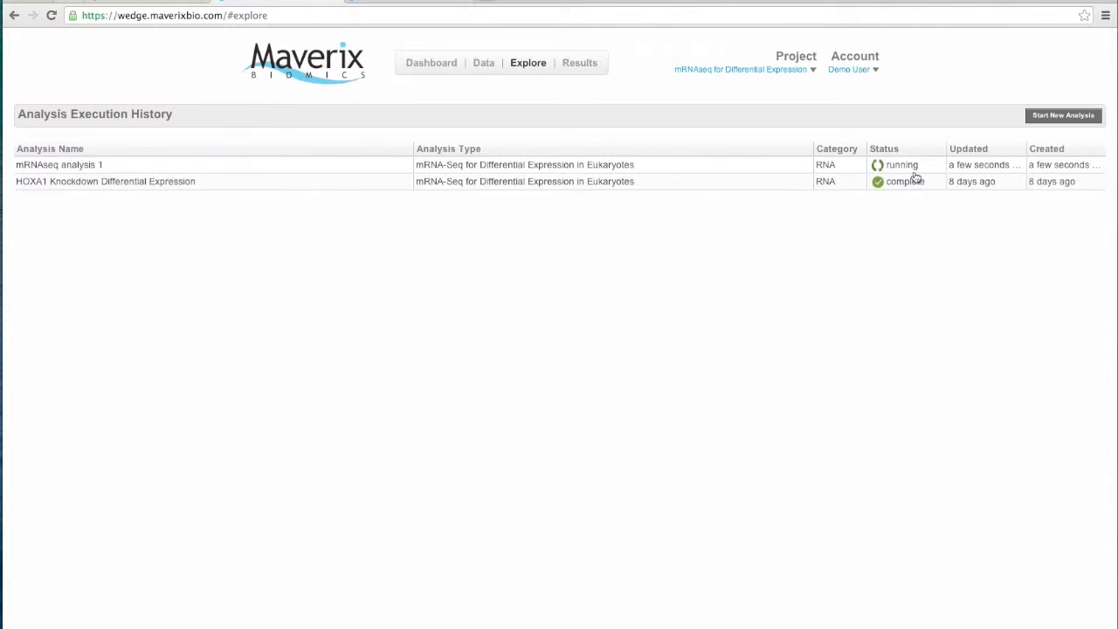
# Open the running mRNAseq analysis 1 and review its configuration details and the Quality Assessment and Read Alignment statuses
pyautogui.click(253, 168)
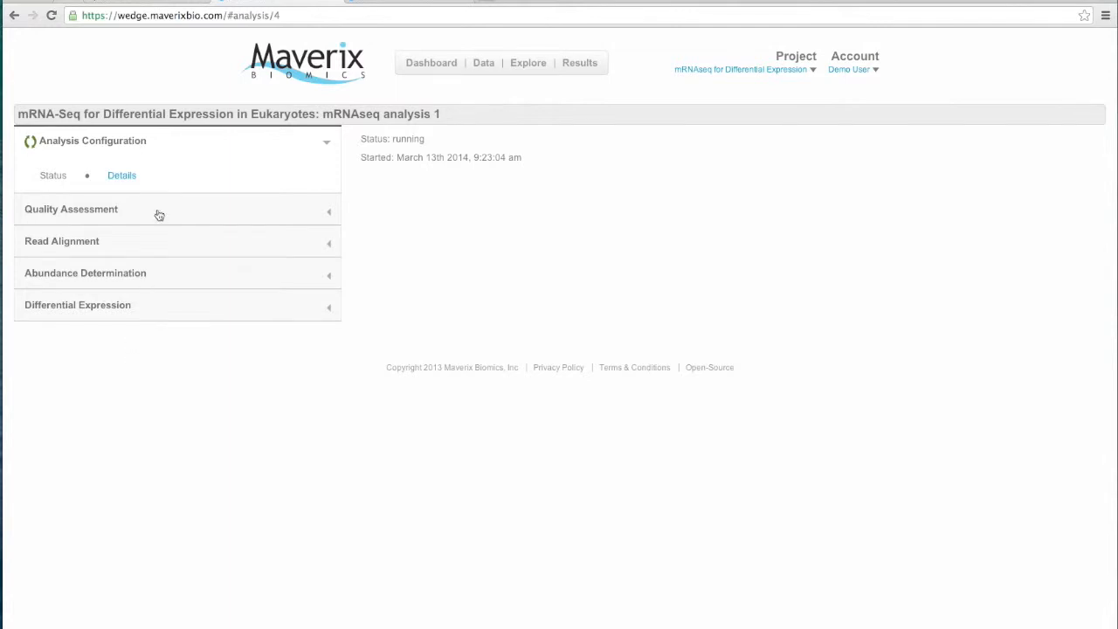
pyautogui.click(123, 176)
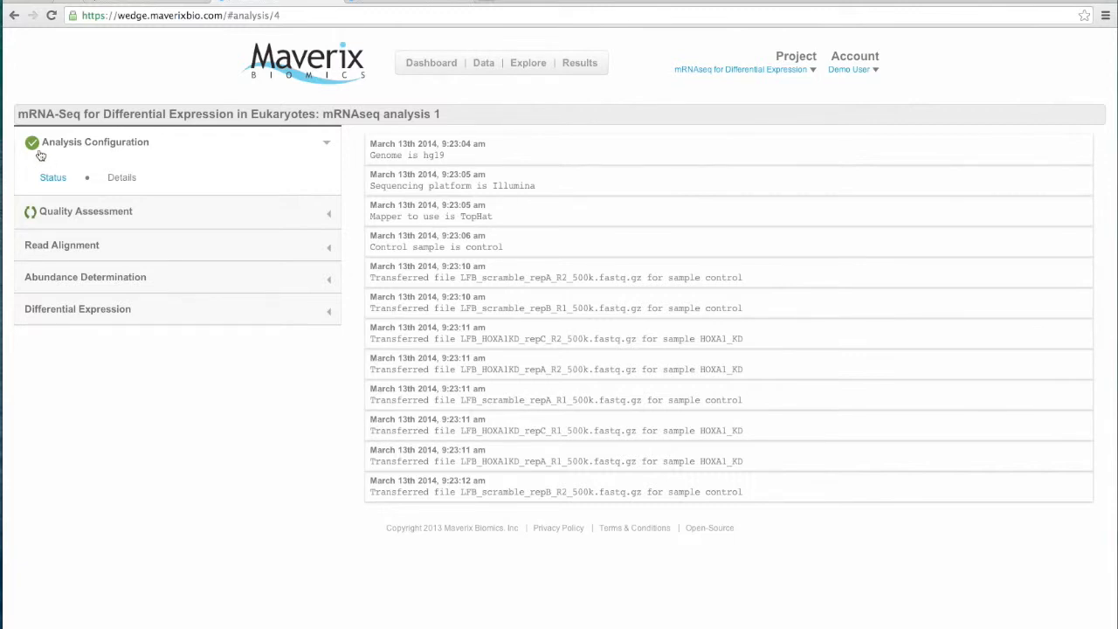
pyautogui.click(184, 216)
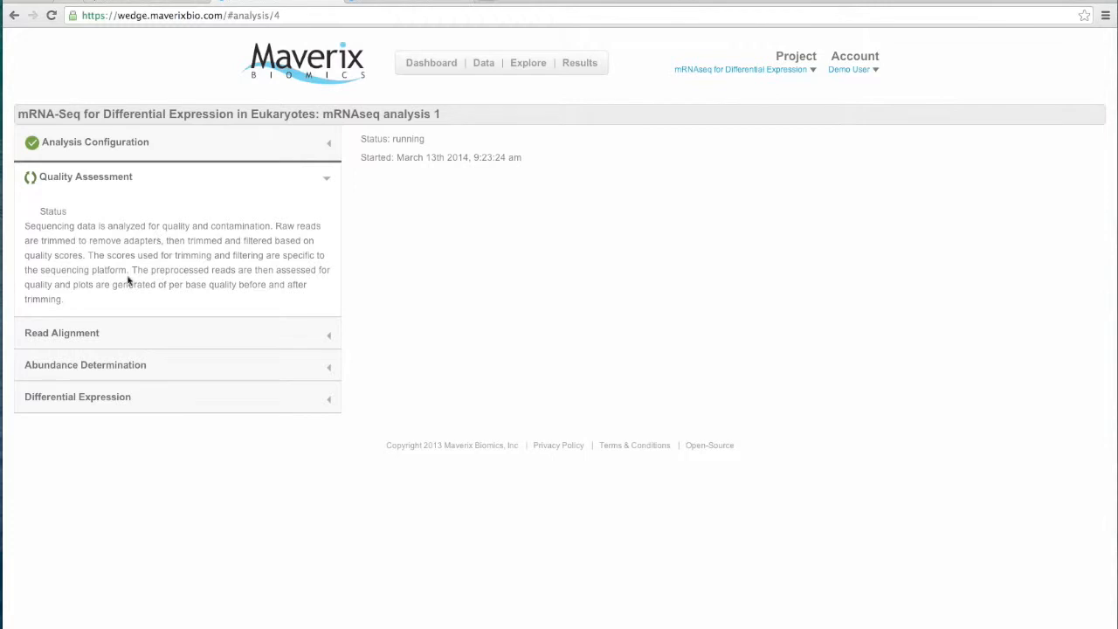
pyautogui.click(158, 334)
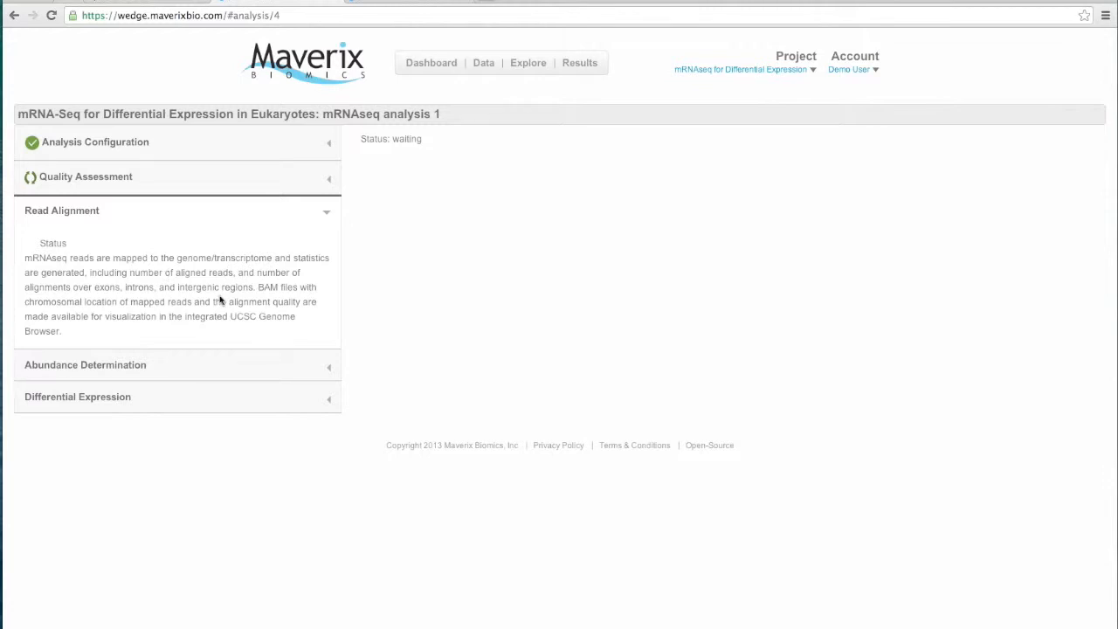
pyautogui.click(229, 181)
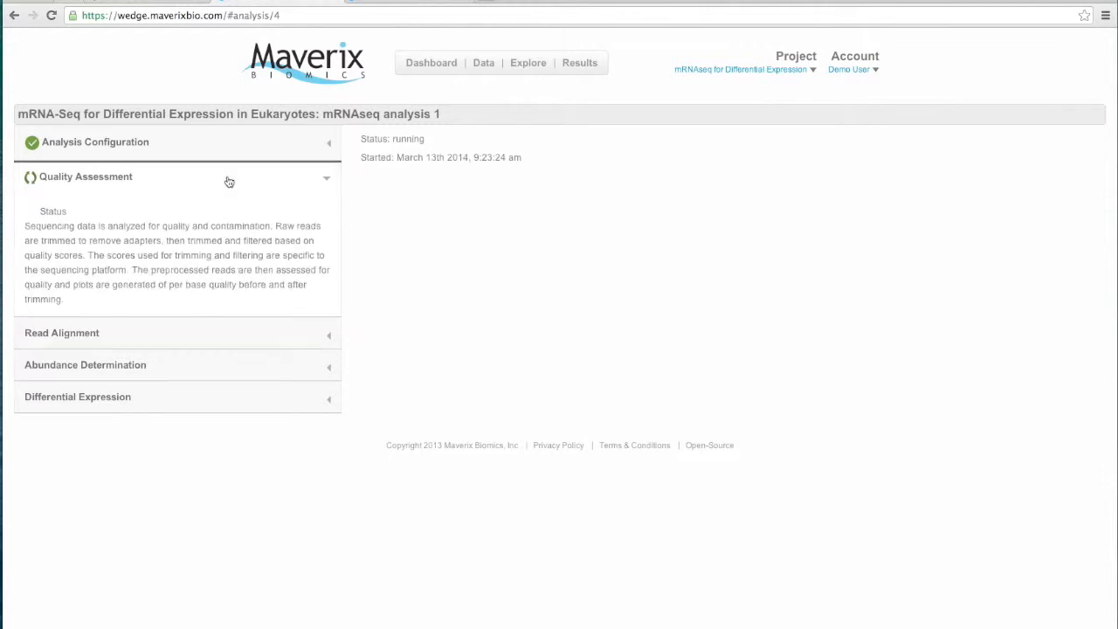
# Open the HOXA1 Knockdown Differential Expression analysis and view the details and output of its Quality Assessment stage
pyautogui.click(531, 63)
pyautogui.click(370, 184)
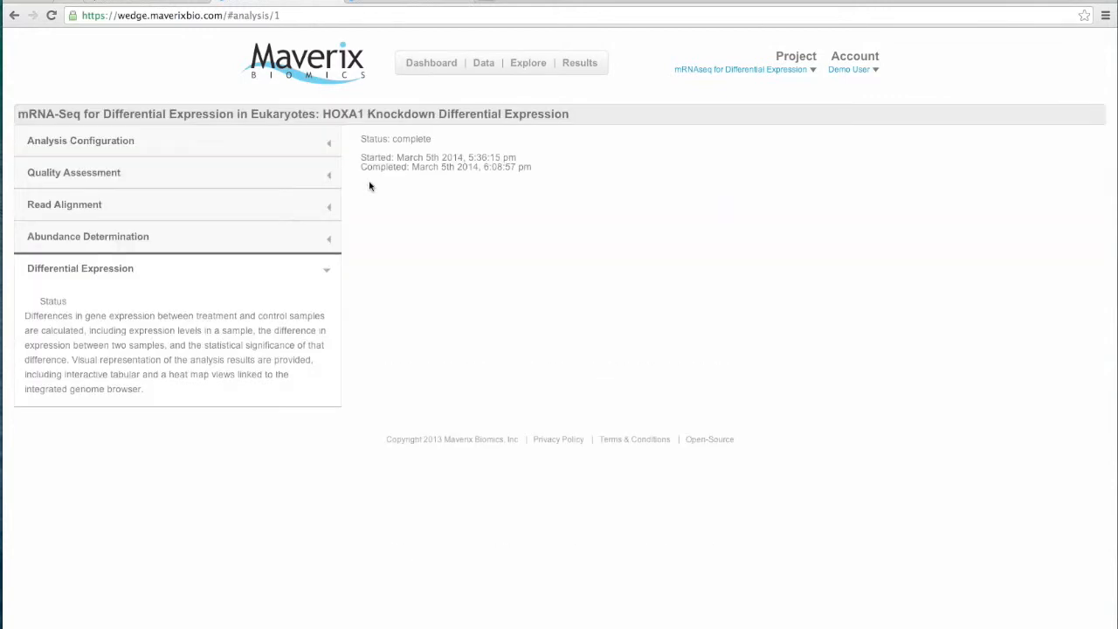
pyautogui.click(224, 191)
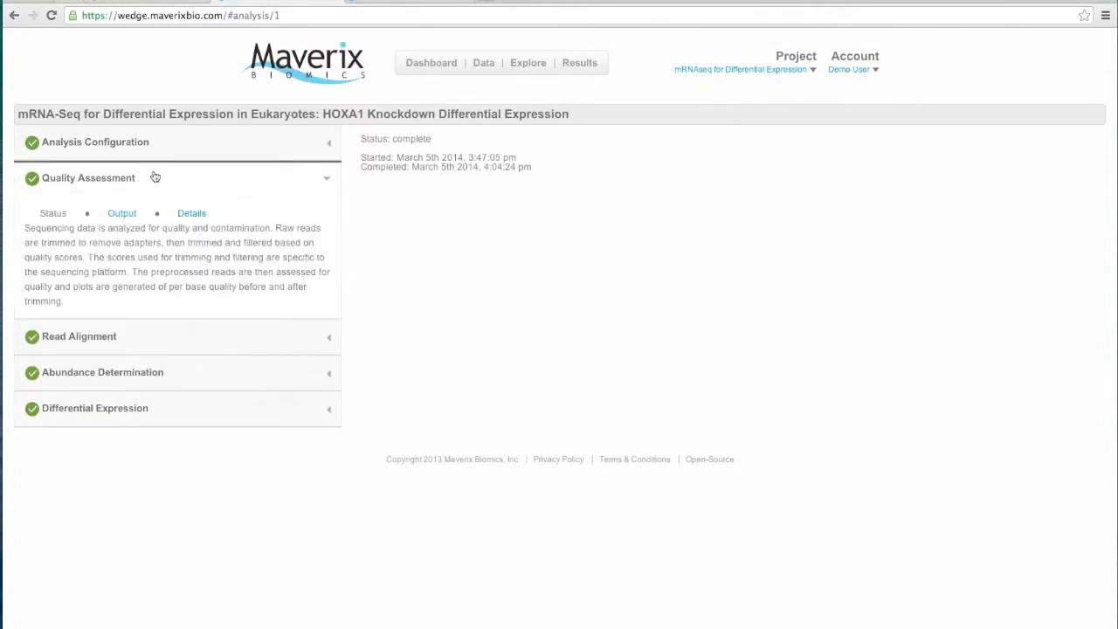
pyautogui.click(192, 214)
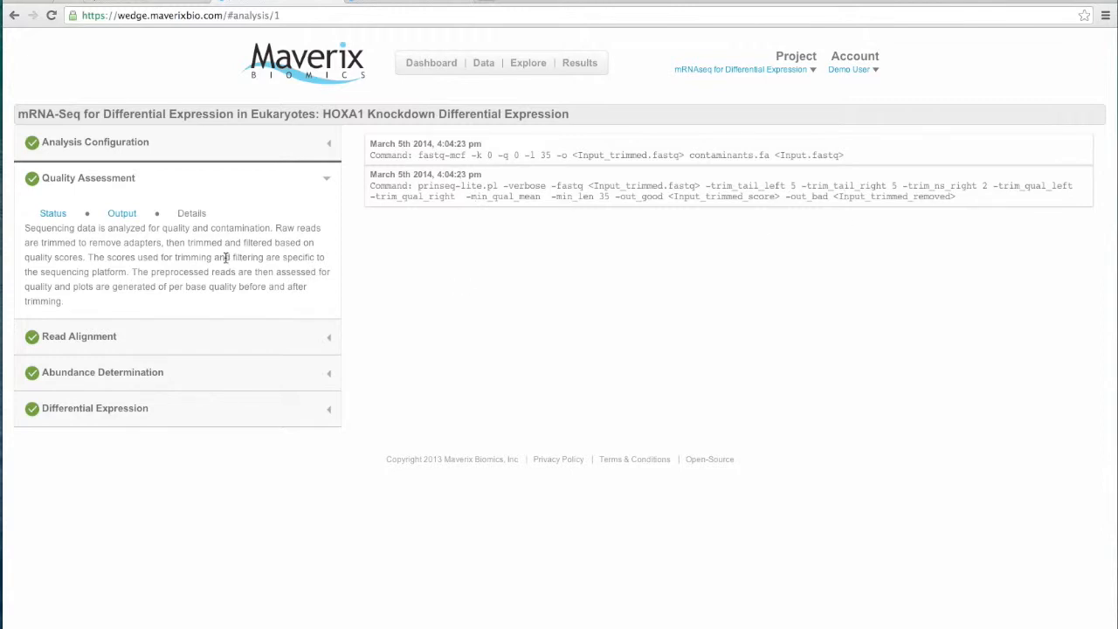
pyautogui.click(129, 215)
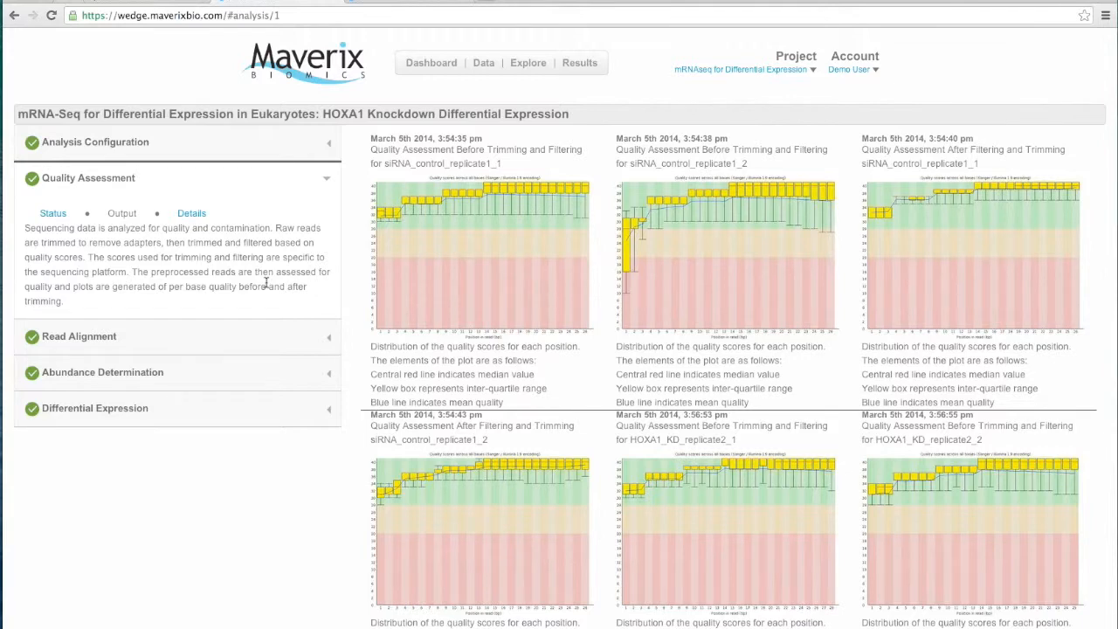
# Enlarge the siRNA_control_replicate1_1 quality score plots from before and after trimming and filtering to compare them
pyautogui.click(455, 242)
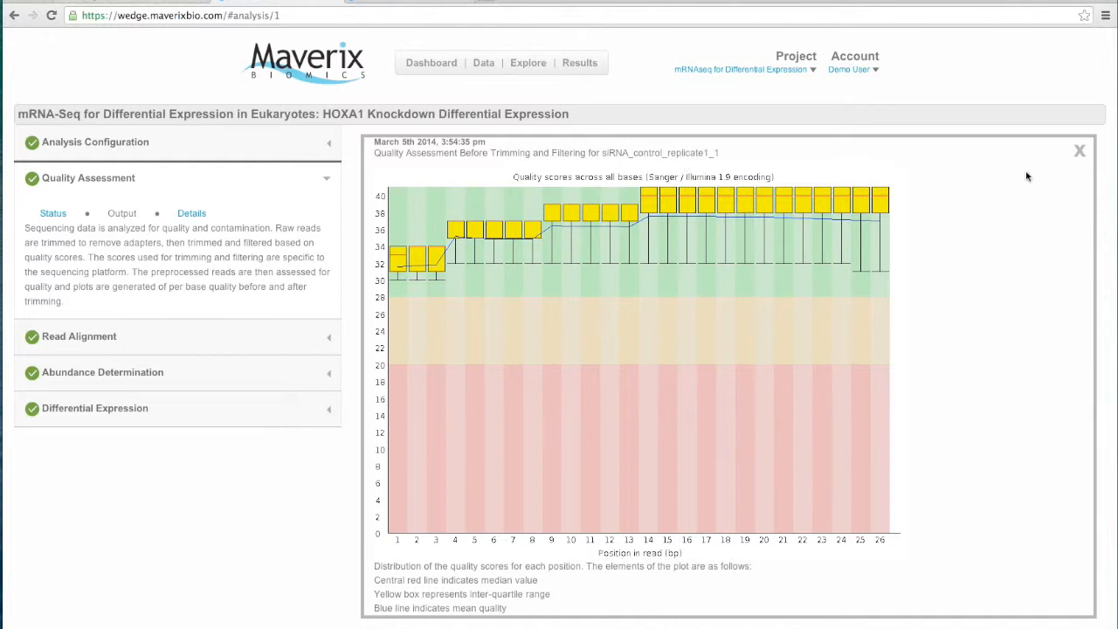
pyautogui.click(1080, 155)
pyautogui.click(994, 228)
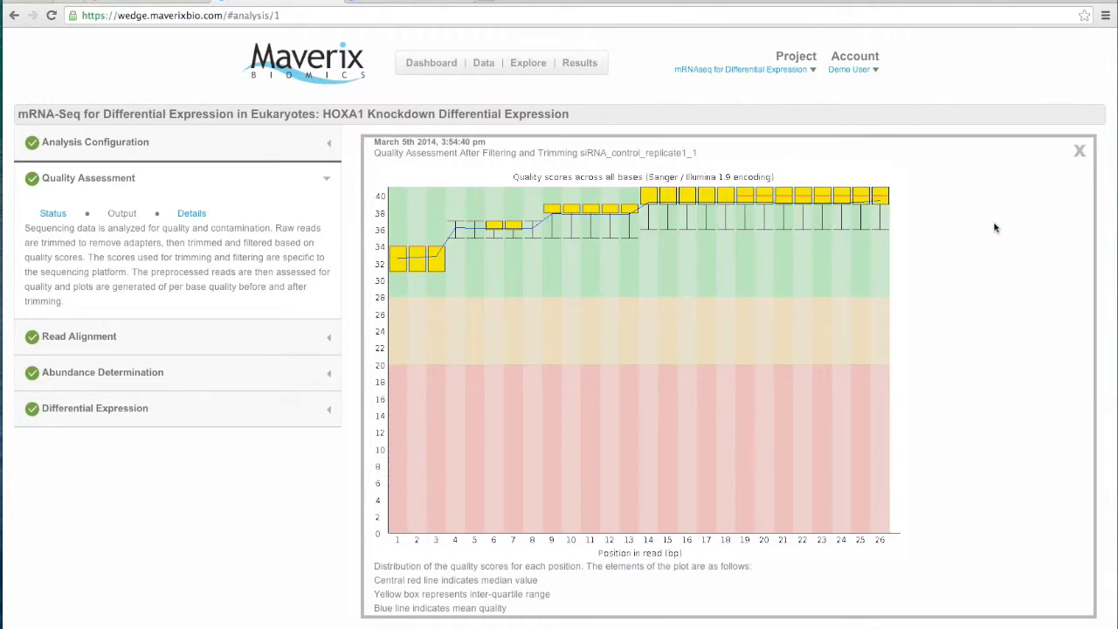
pyautogui.click(1080, 152)
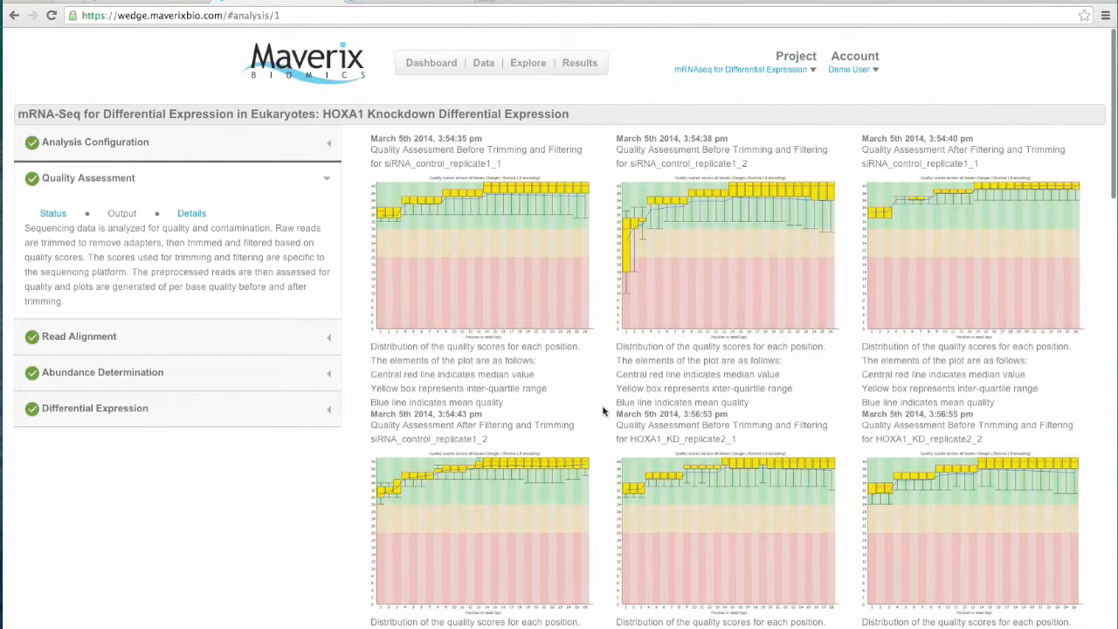
pyautogui.click(931, 230)
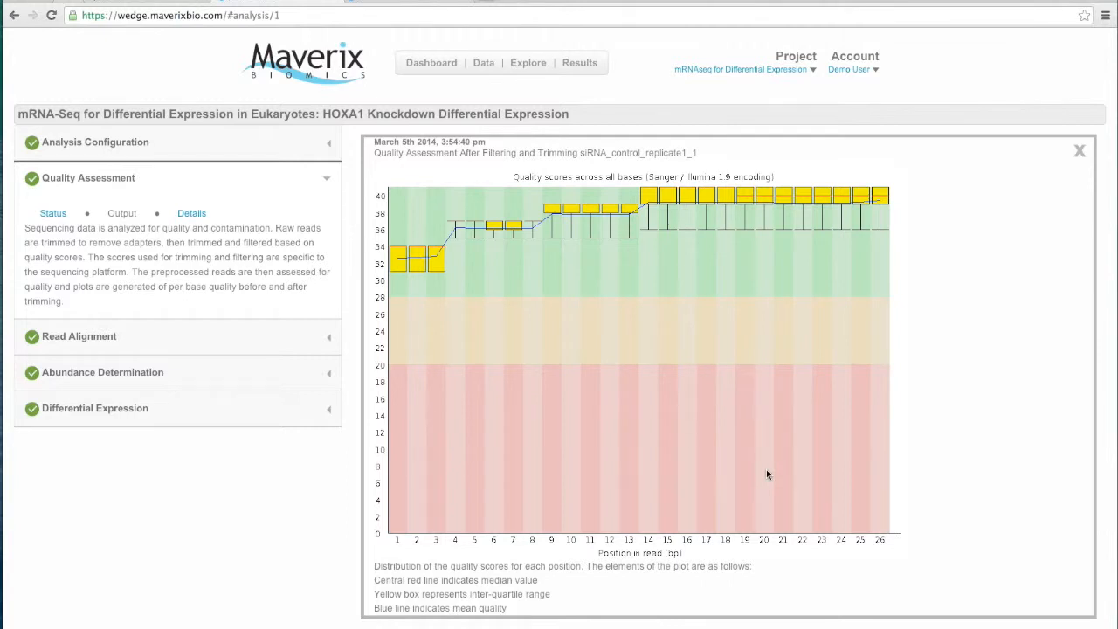
# Examine the Read Alignment stage's details, and its output with BAM files and mapping summaries
pyautogui.click(205, 344)
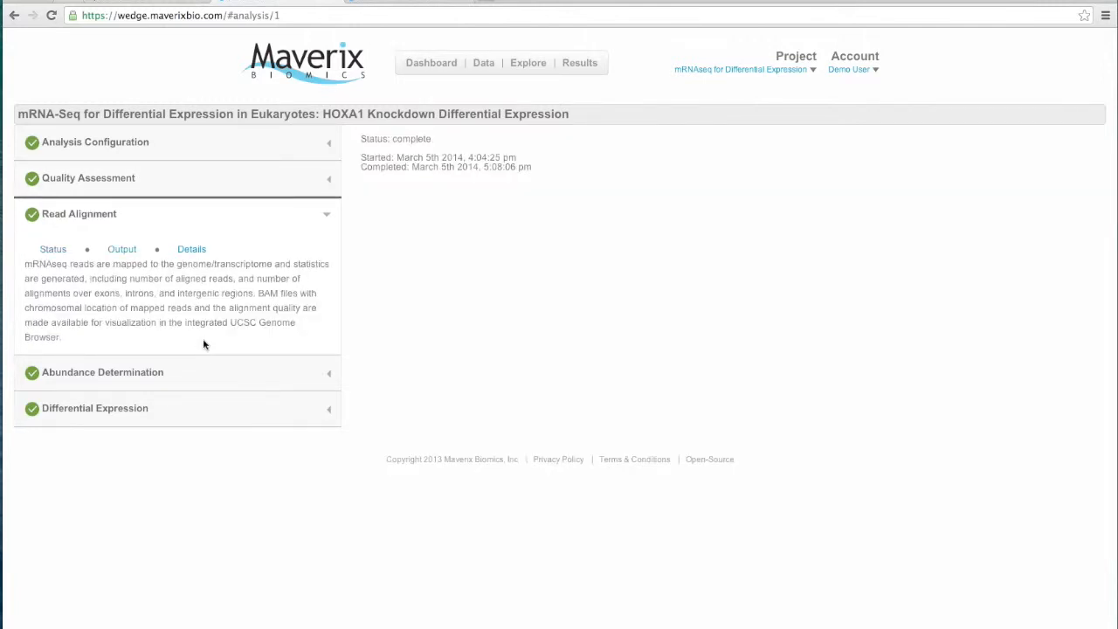
pyautogui.click(199, 250)
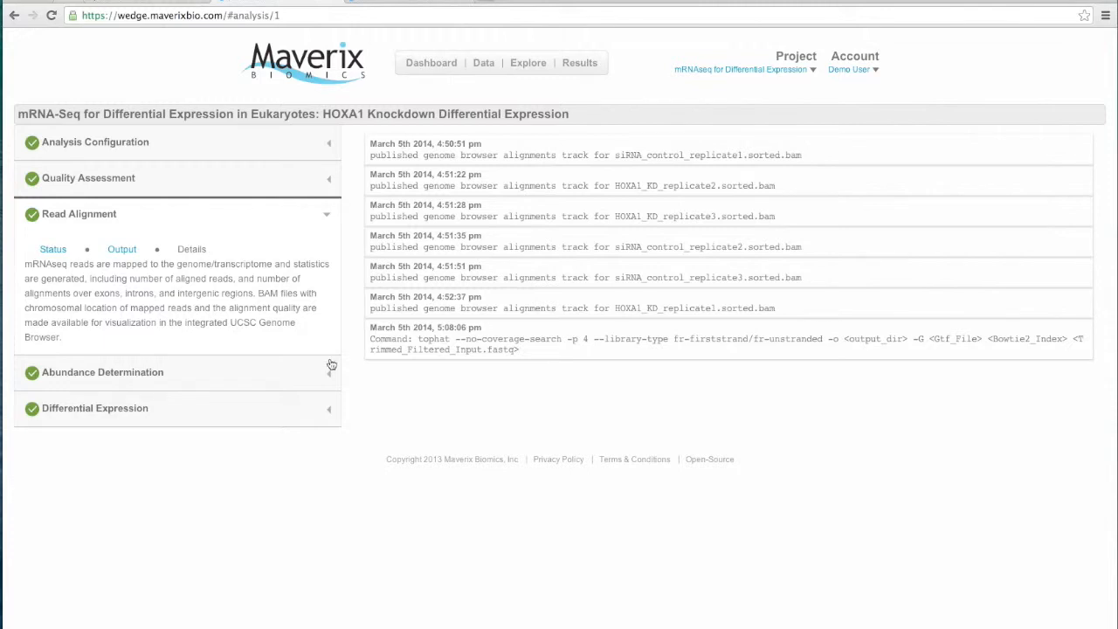
pyautogui.click(124, 251)
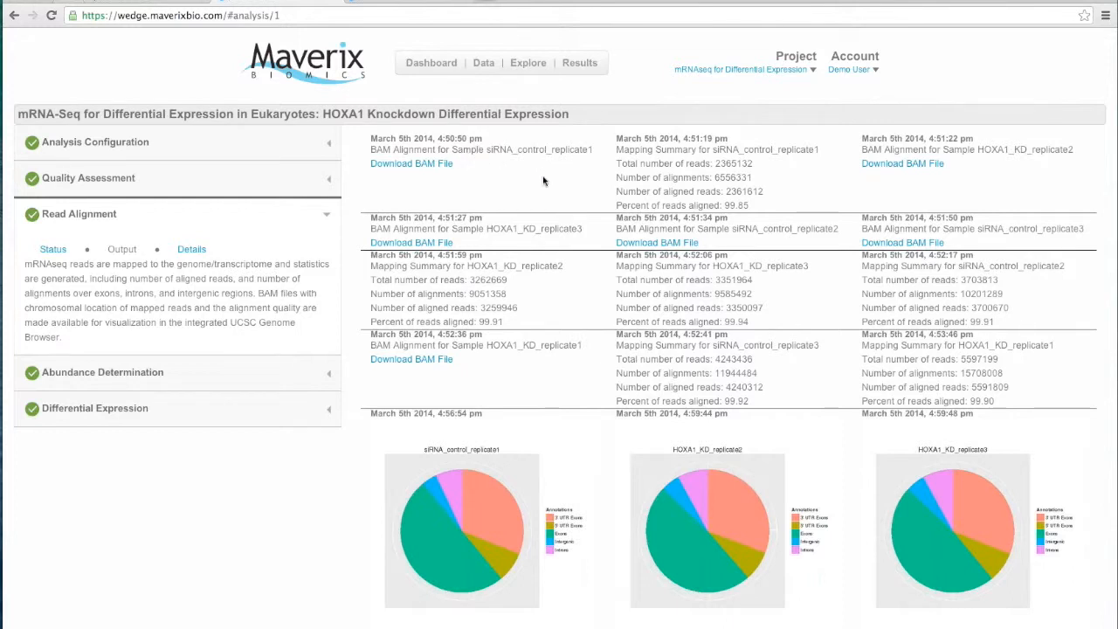
pyautogui.scroll(-2, 592, 352)
pyautogui.scroll(2, 600, 212)
# Enlarge the mapping summary for HOXA1_KD_replicate2, and return to the full alignment output
pyautogui.click(703, 73)
pyautogui.click(475, 294)
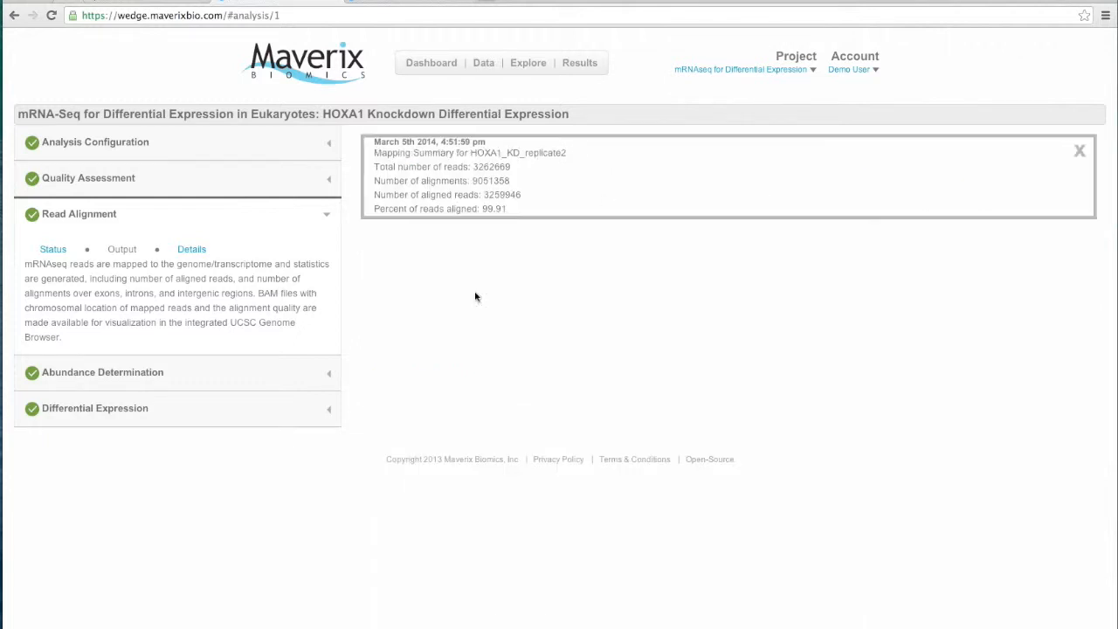
pyautogui.click(1079, 154)
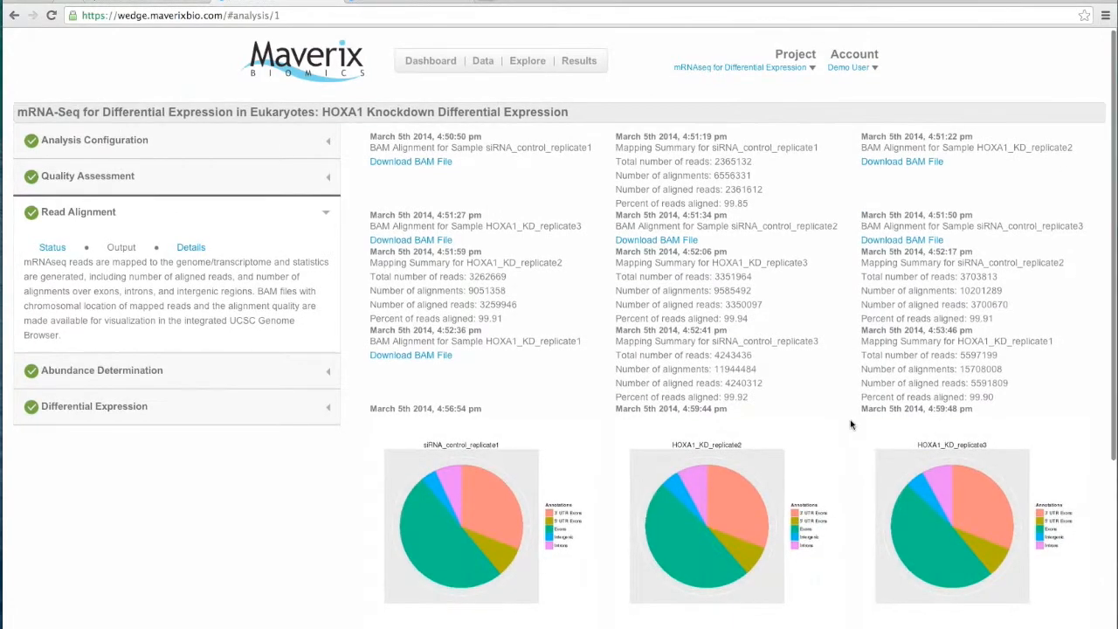
# Enlarge the HOXA1_KD_replicate2 genome annotation pie chart, close it, and look over the other replicates' charts
pyautogui.scroll(-5, 850, 419)
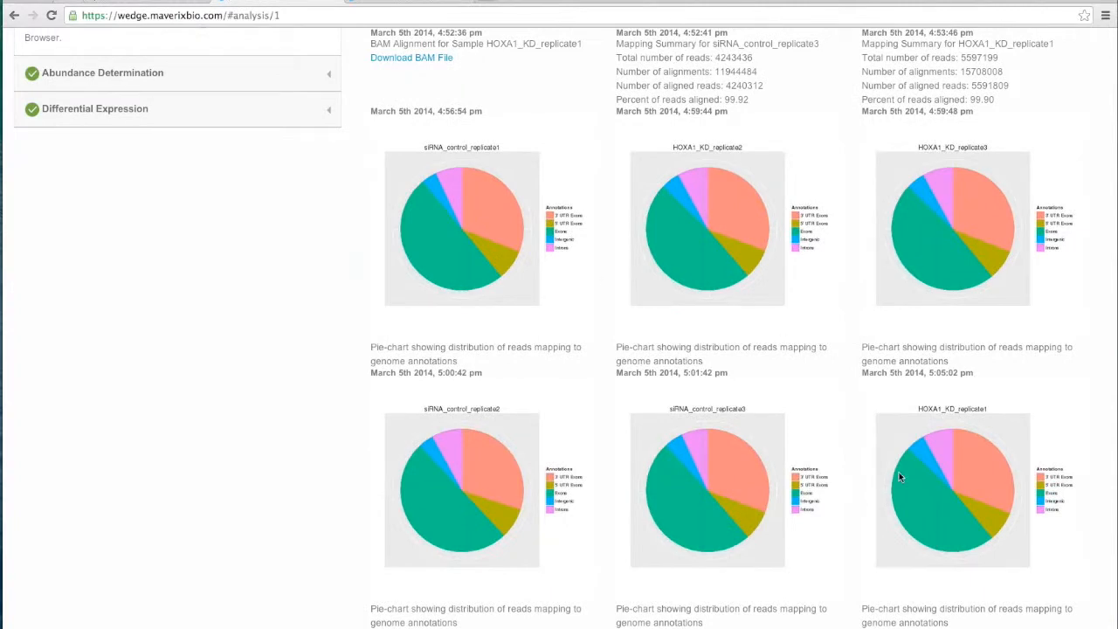
pyautogui.click(700, 259)
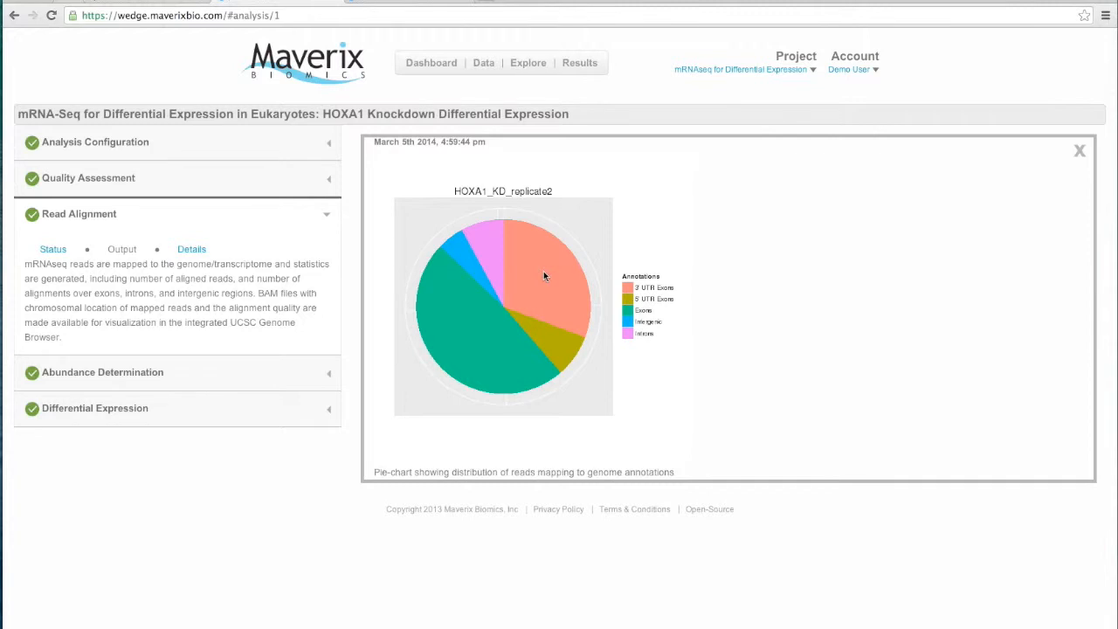
pyautogui.click(1080, 154)
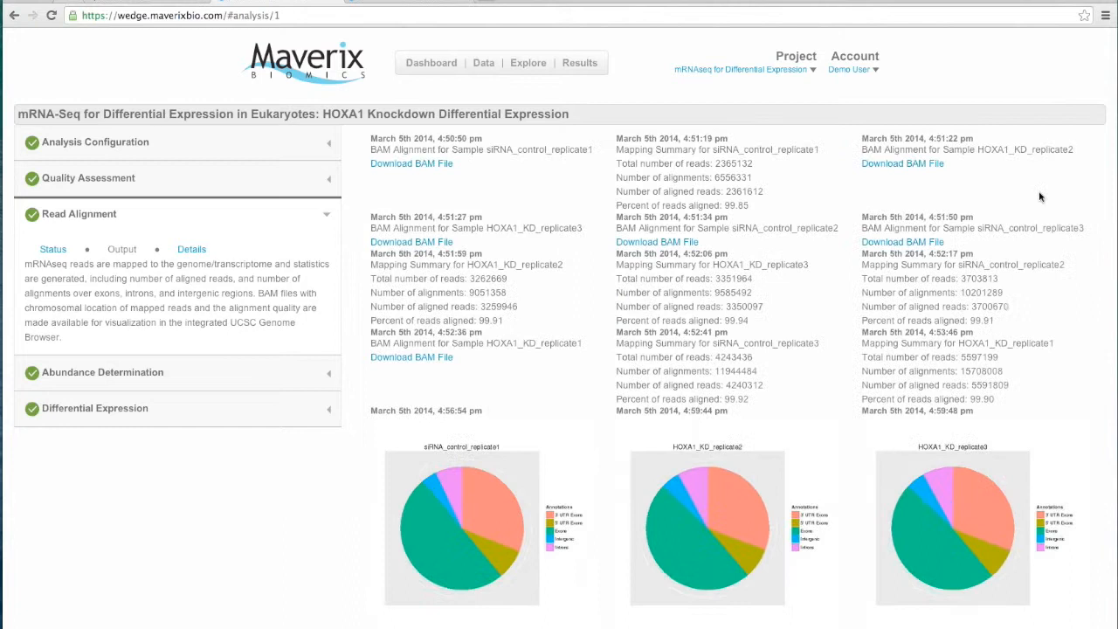
pyautogui.scroll(-3, 835, 437)
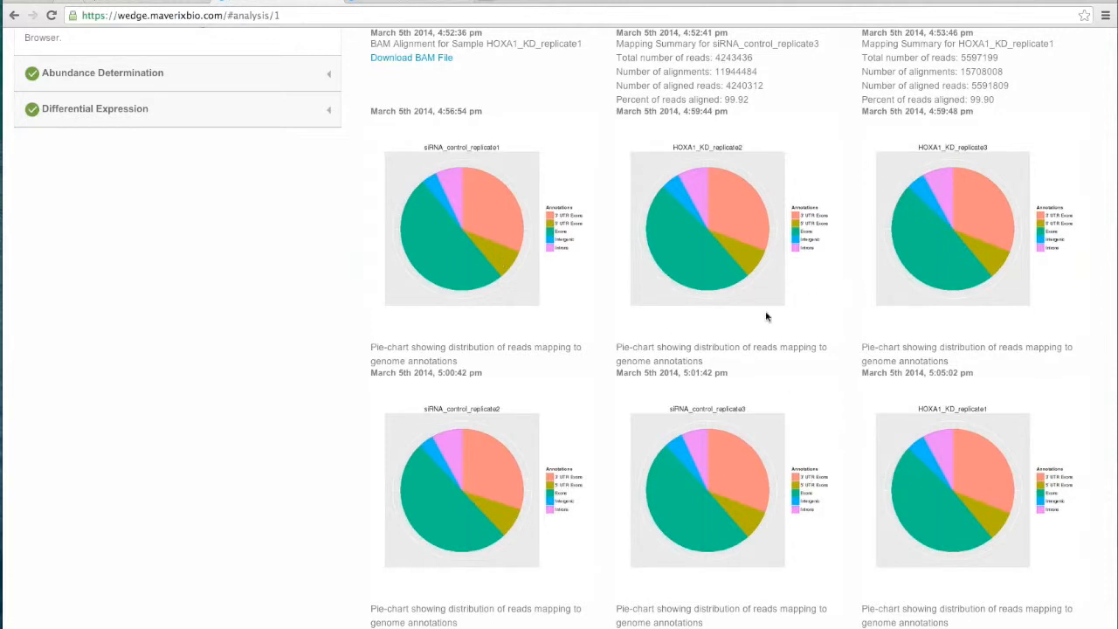
pyautogui.scroll(-1, 586, 387)
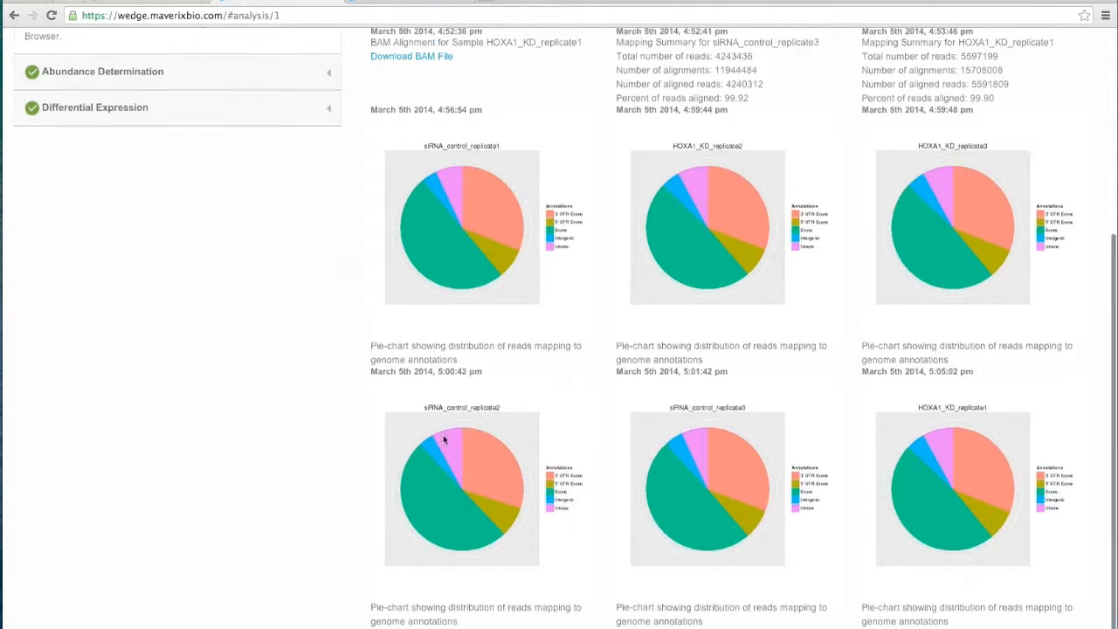
pyautogui.scroll(5, 591, 320)
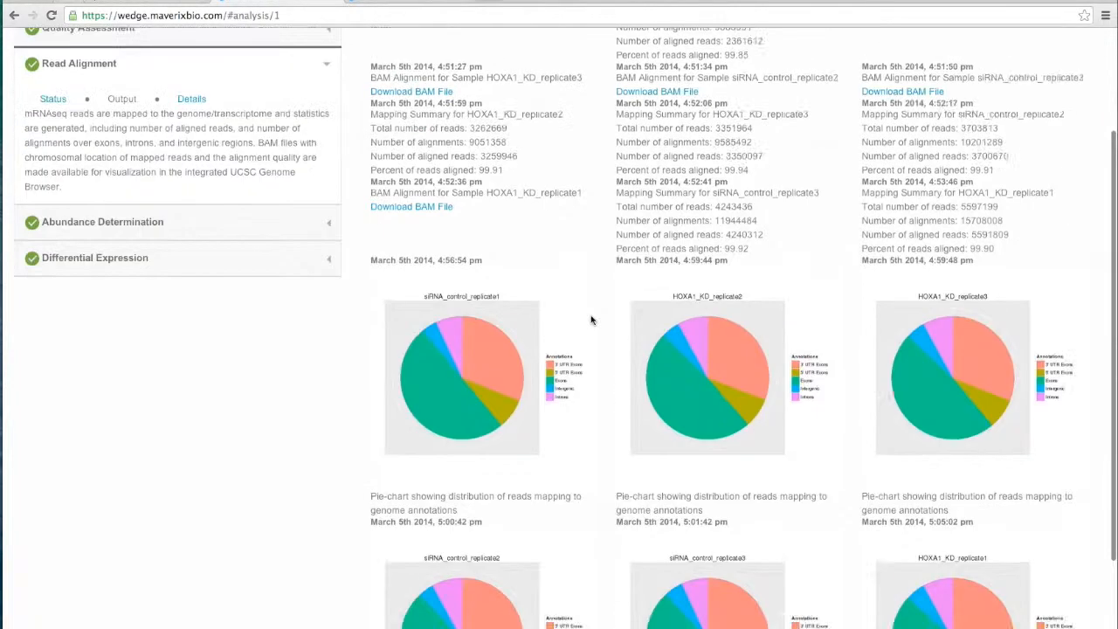
# Show the Differential Expression stage's output, and enlarge and close its plot of fold-change versus significance
pyautogui.scroll(1, 591, 319)
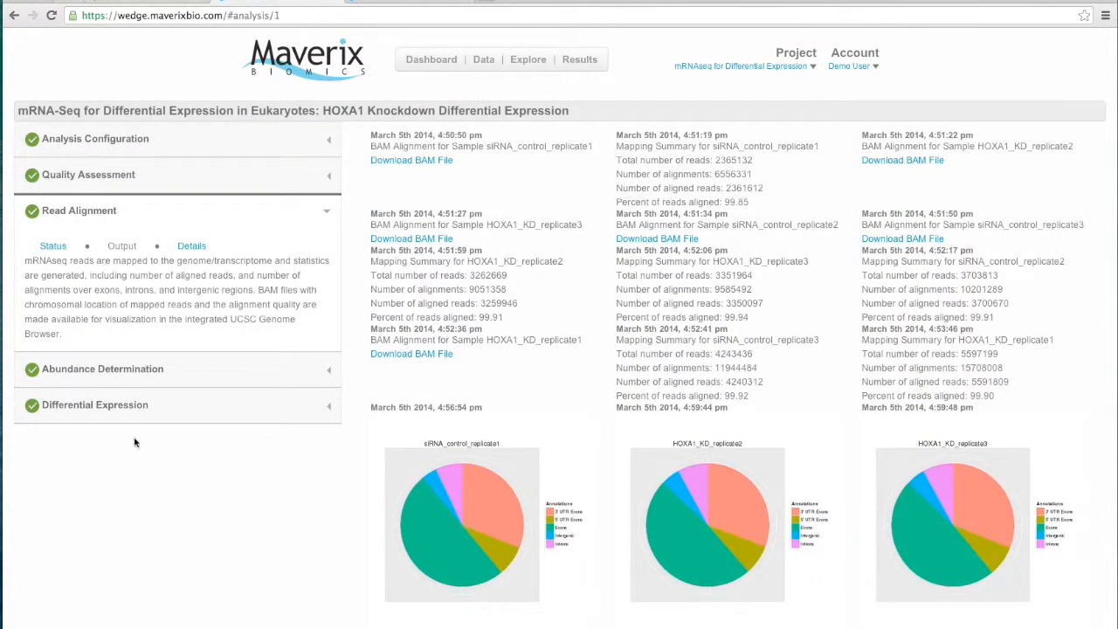
pyautogui.click(163, 414)
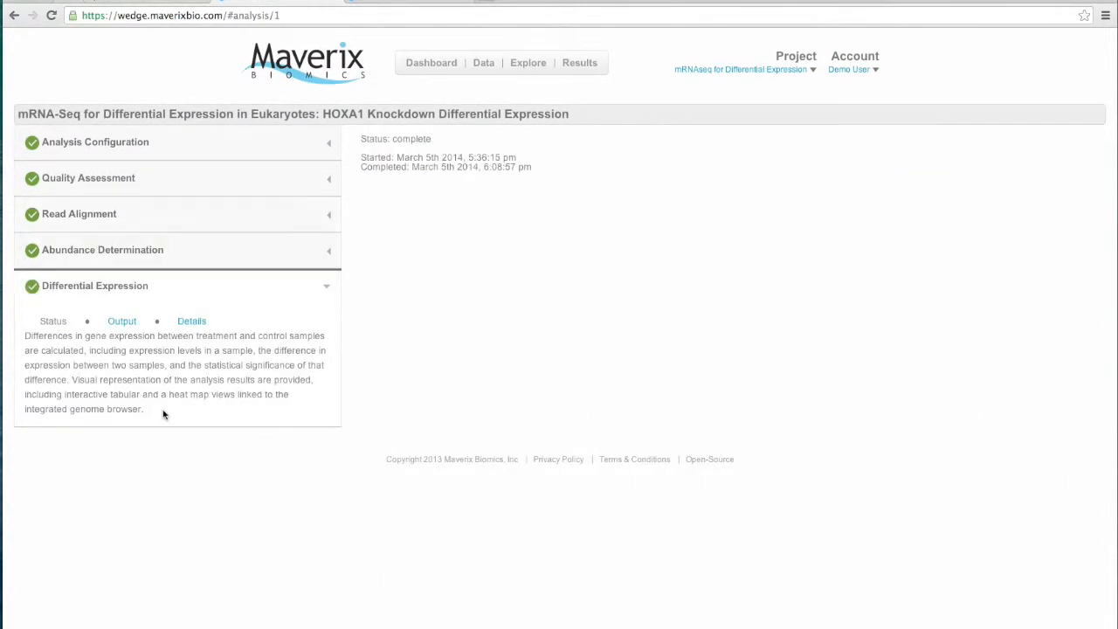
pyautogui.click(124, 322)
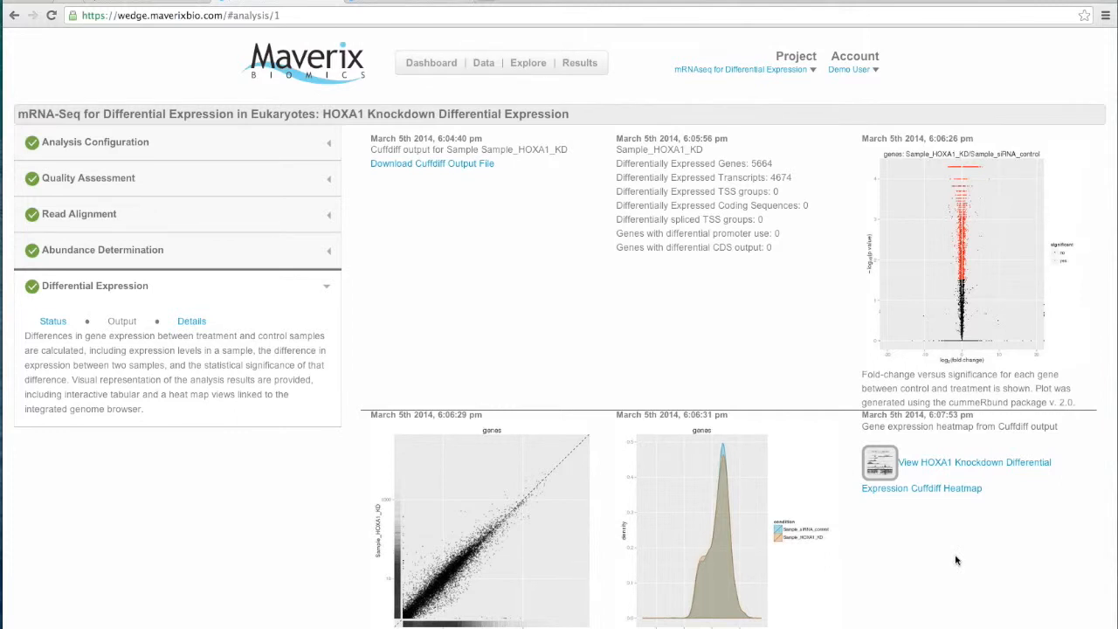
pyautogui.scroll(-1, 970, 402)
pyautogui.click(991, 249)
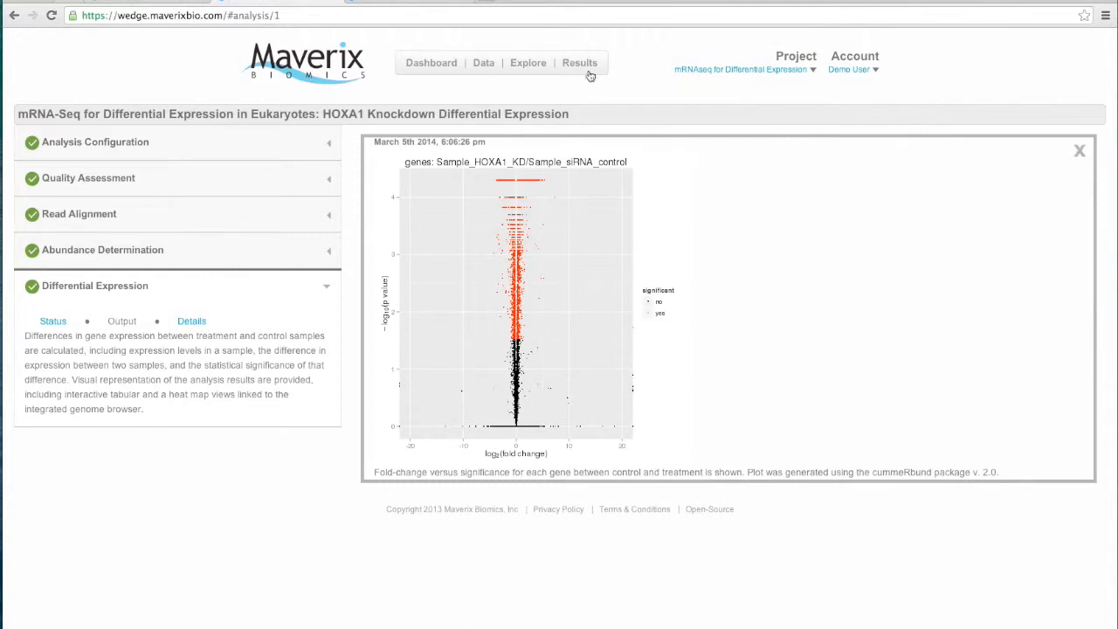
pyautogui.click(1079, 152)
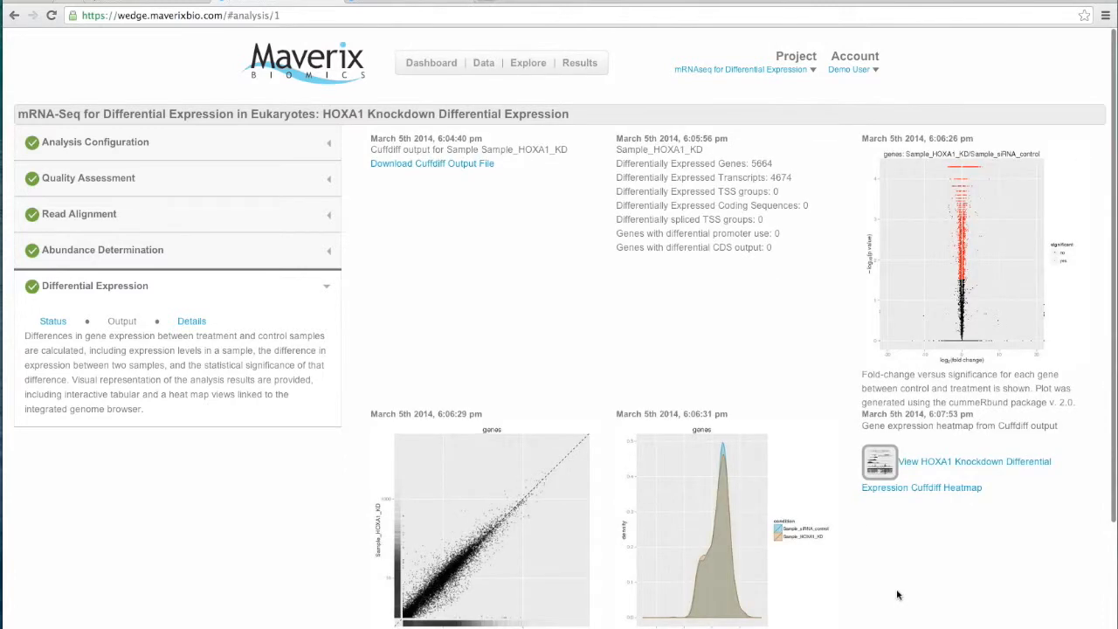
# Look over the remaining differential expression plots and open the HOXA1 Knockdown Differential Expression DESeq Heatmap
pyautogui.scroll(-1, 897, 595)
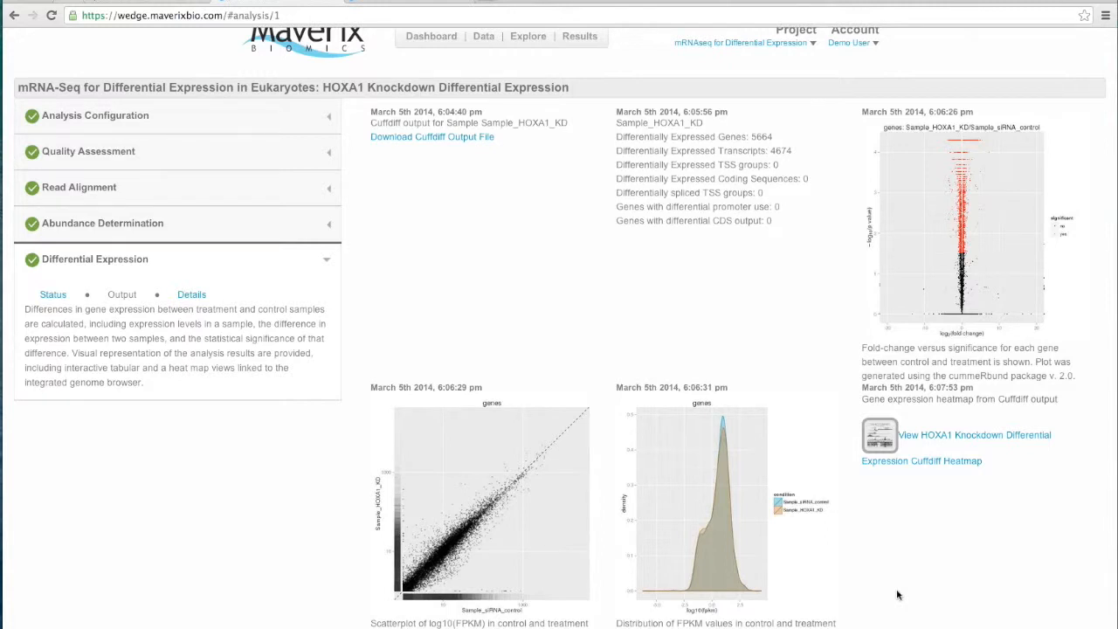
pyautogui.scroll(-1, 897, 595)
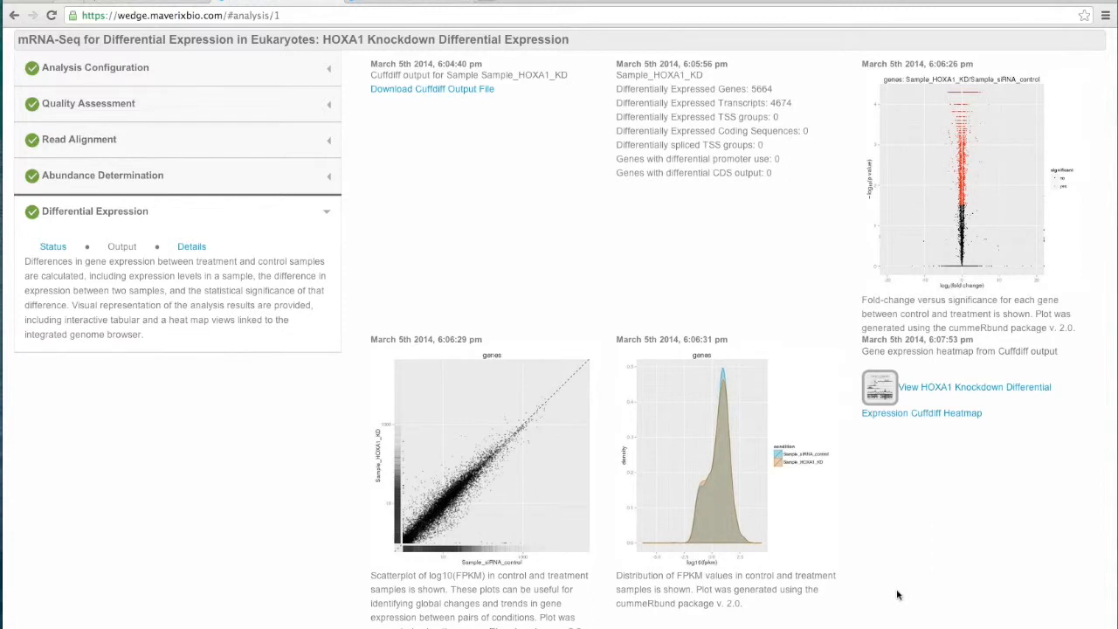
pyautogui.scroll(-1, 897, 595)
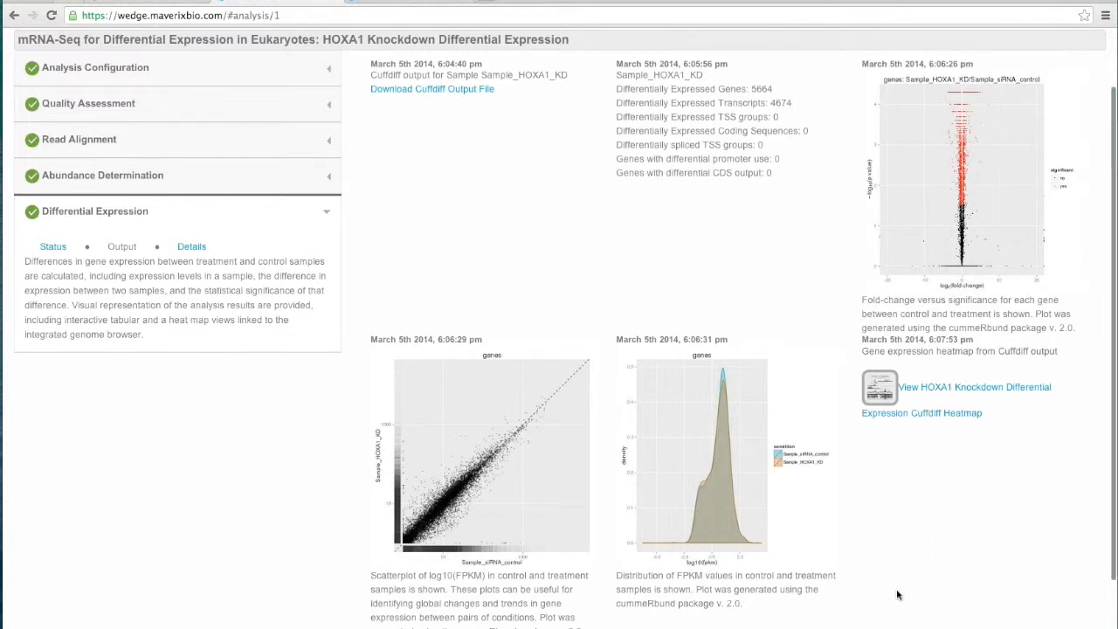
pyautogui.scroll(-2, 897, 595)
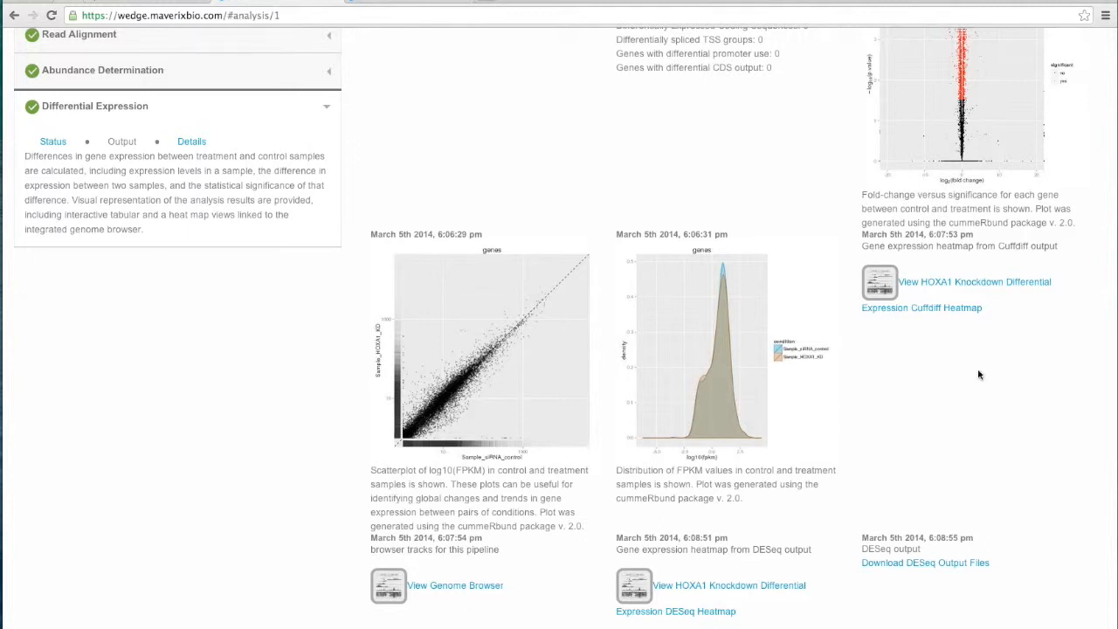
pyautogui.scroll(-1, 943, 414)
pyautogui.scroll(1, 943, 414)
pyautogui.click(741, 589)
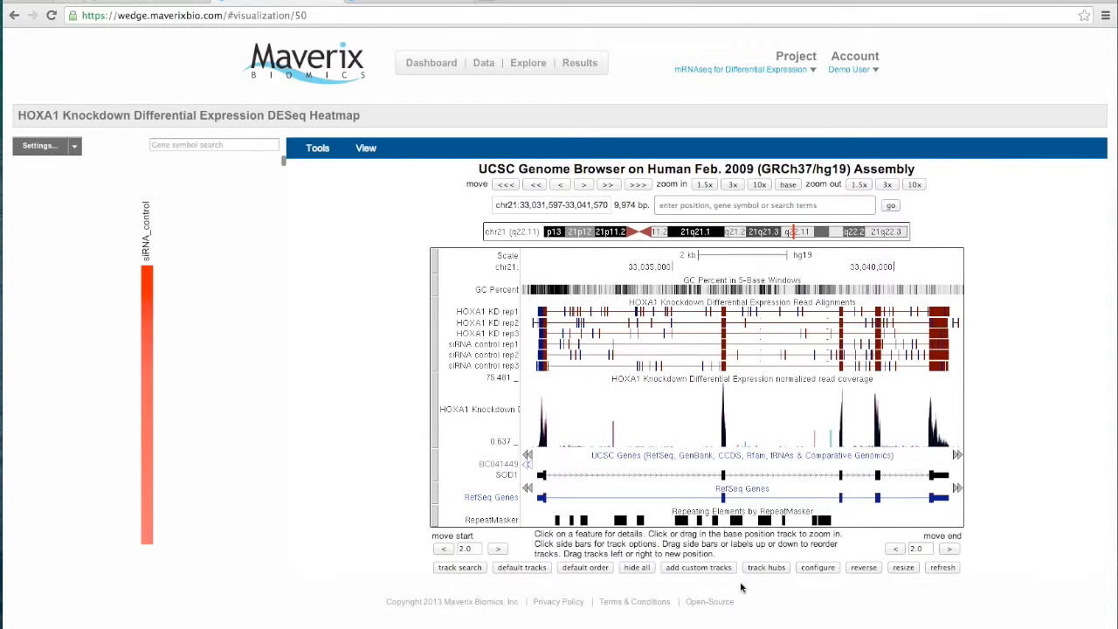
# View gene details along the heatmap, show NLRP10 in the genome browser, and dismiss the gene details
pyautogui.click(151, 416)
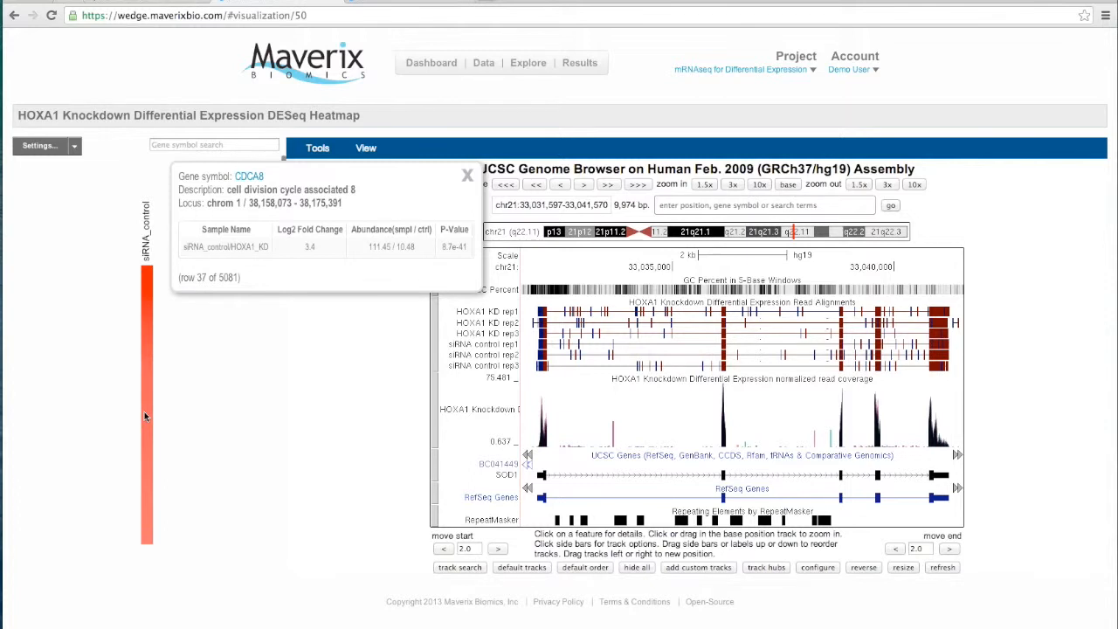
pyautogui.click(148, 304)
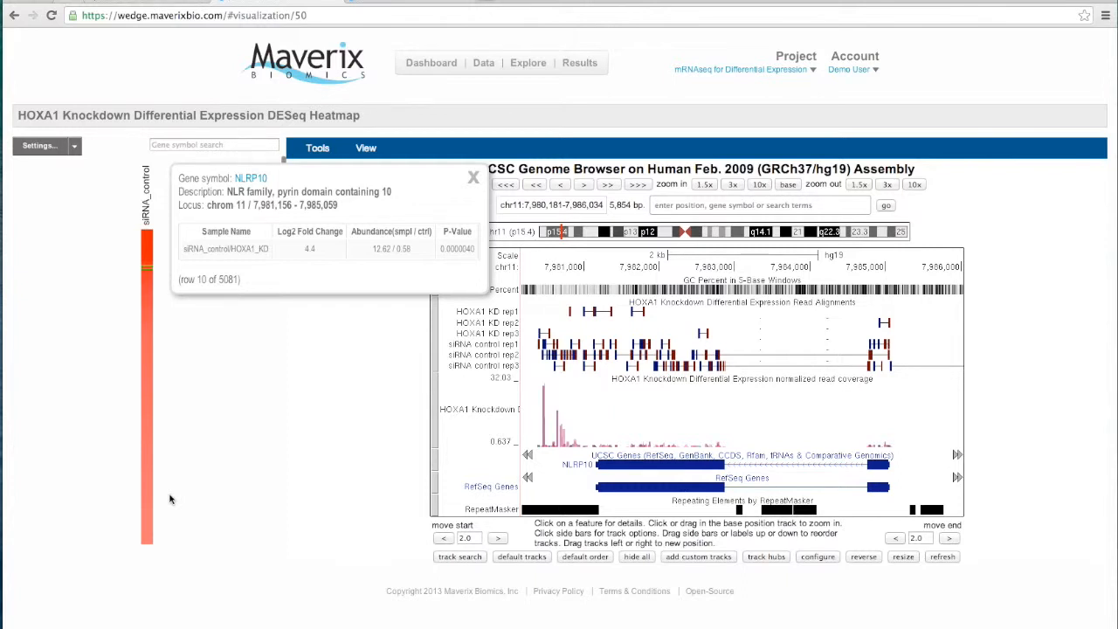
pyautogui.click(473, 179)
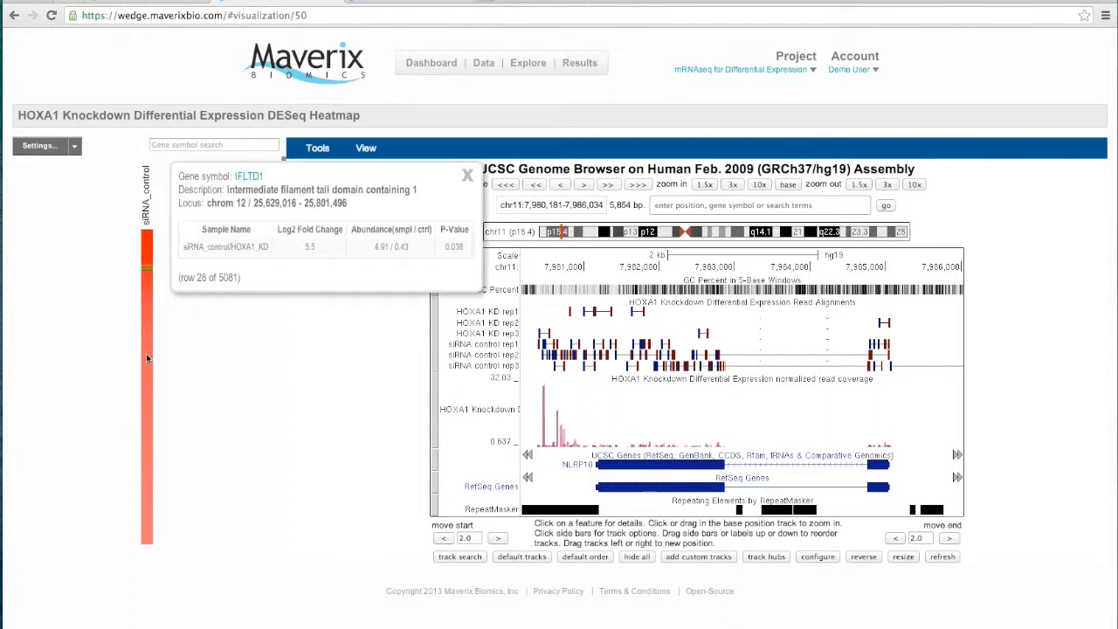
pyautogui.moveTo(146, 352)
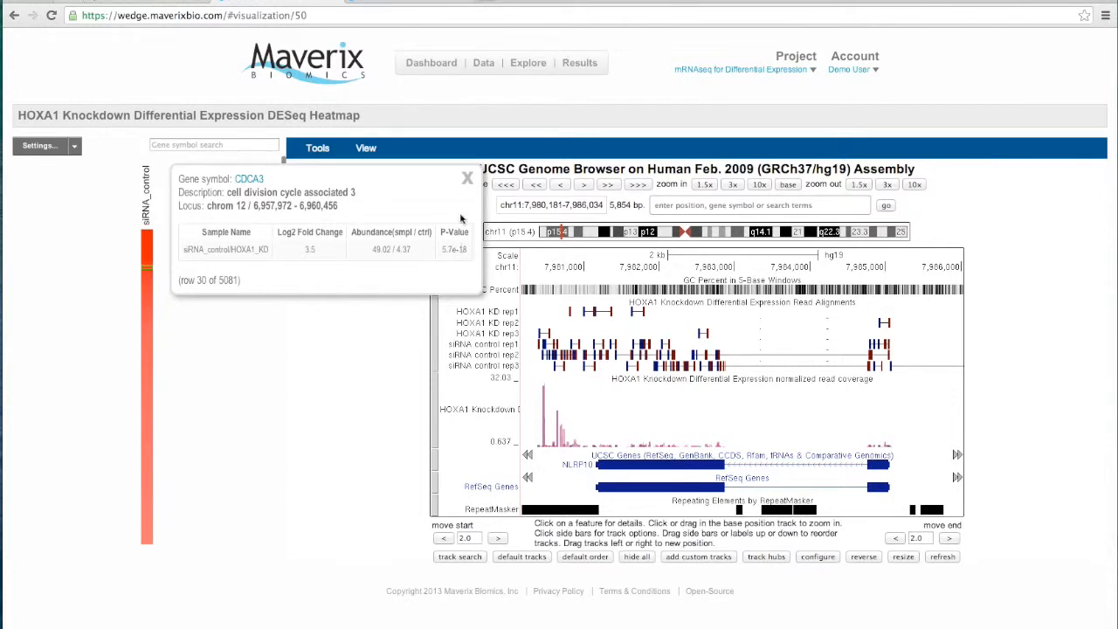
pyautogui.click(468, 180)
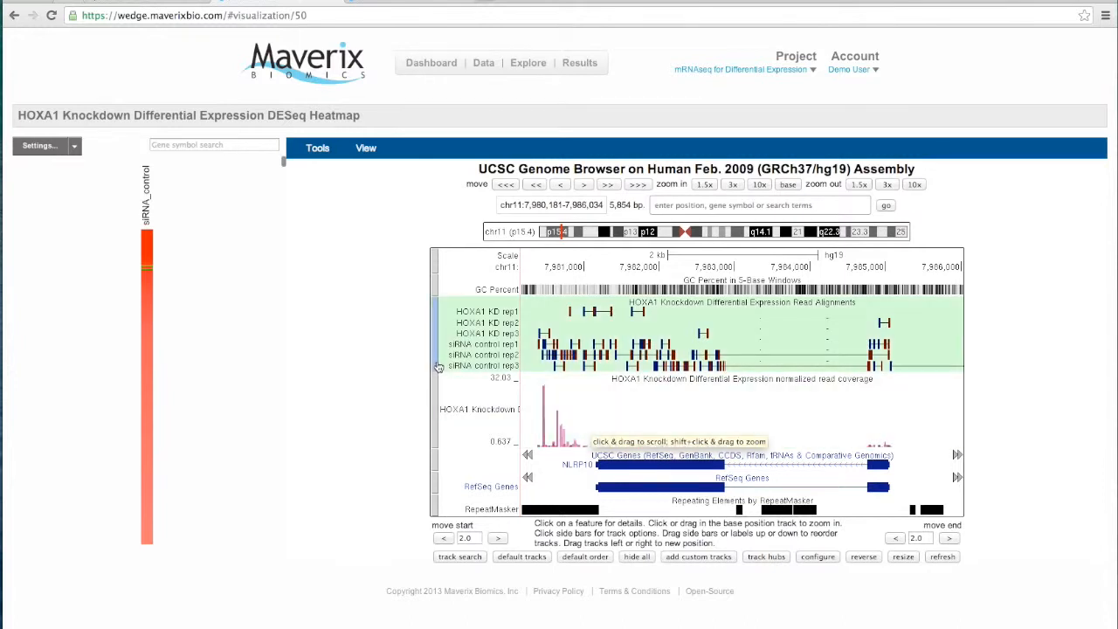
# Examine the genome browser's image and track configuration through to Variation and Repeats, and return to the browser view
pyautogui.click(366, 149)
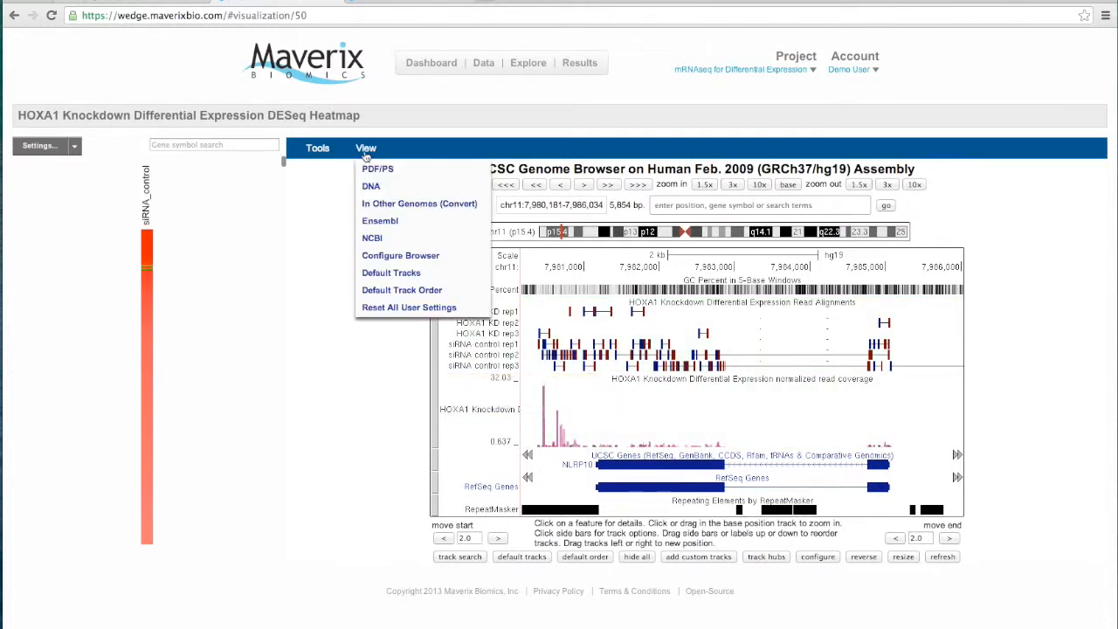
pyautogui.click(397, 257)
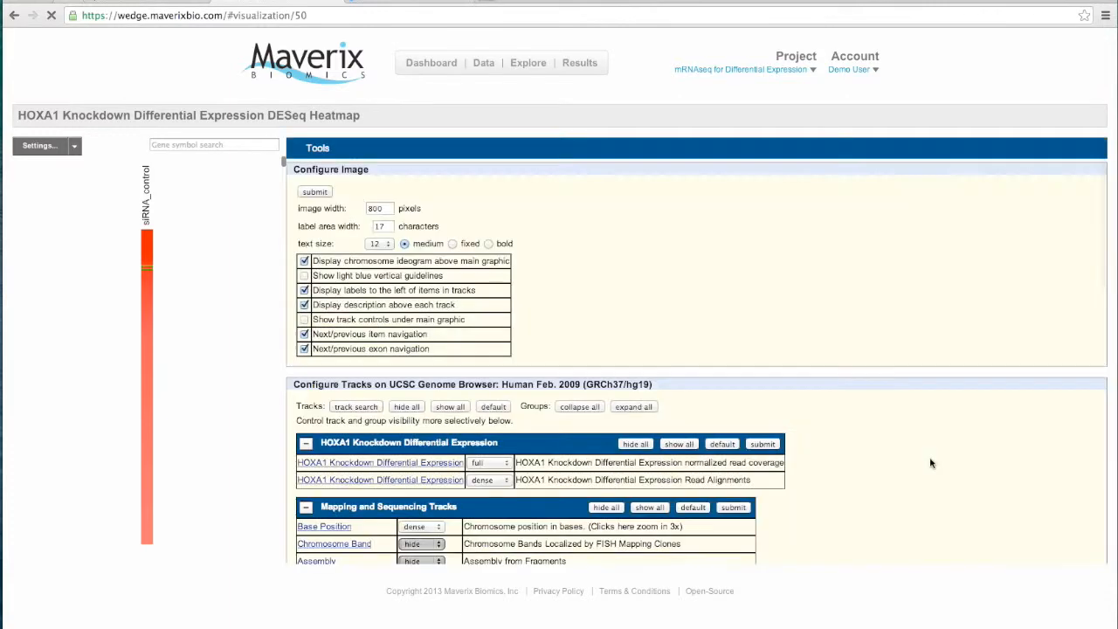
pyautogui.scroll(-2, 904, 503)
pyautogui.scroll(-2, 904, 503)
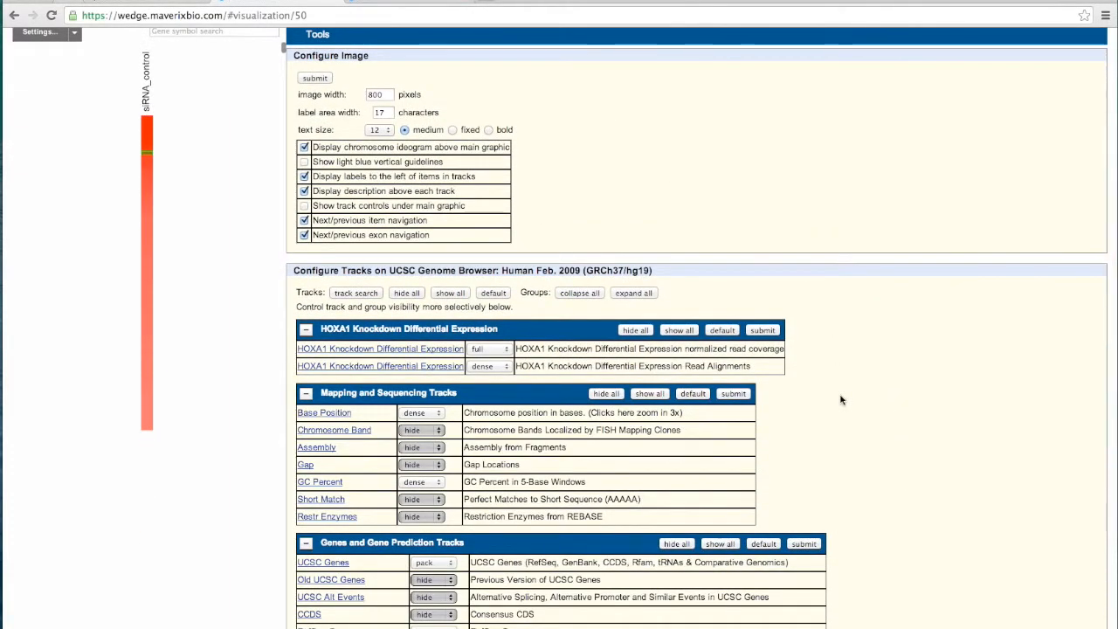
pyautogui.scroll(-3, 840, 399)
pyautogui.scroll(-4, 840, 399)
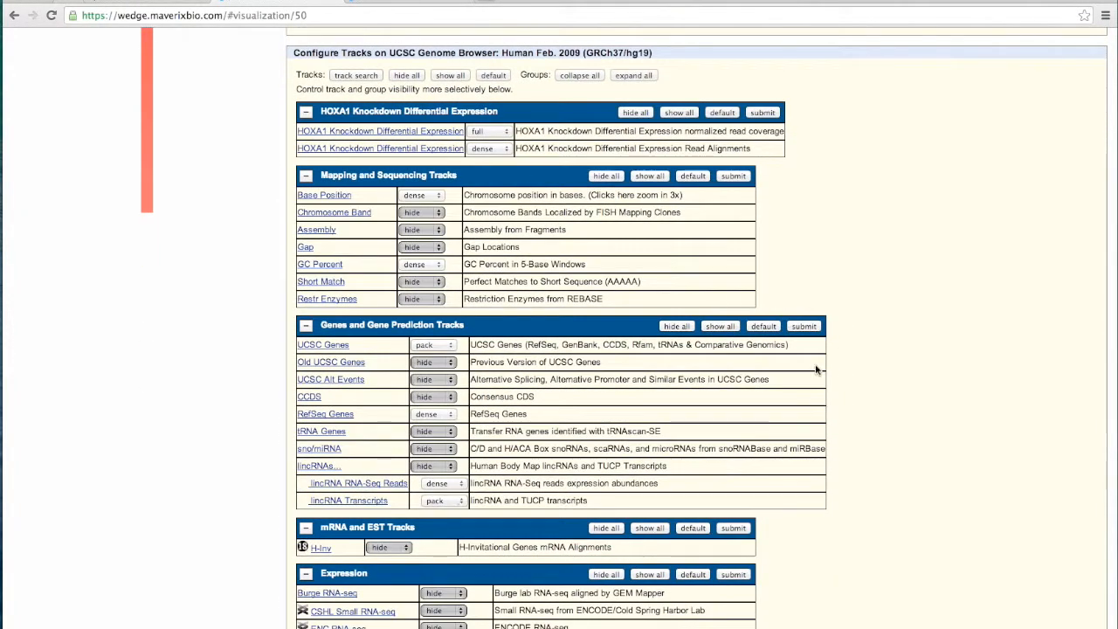
pyautogui.scroll(-7, 824, 399)
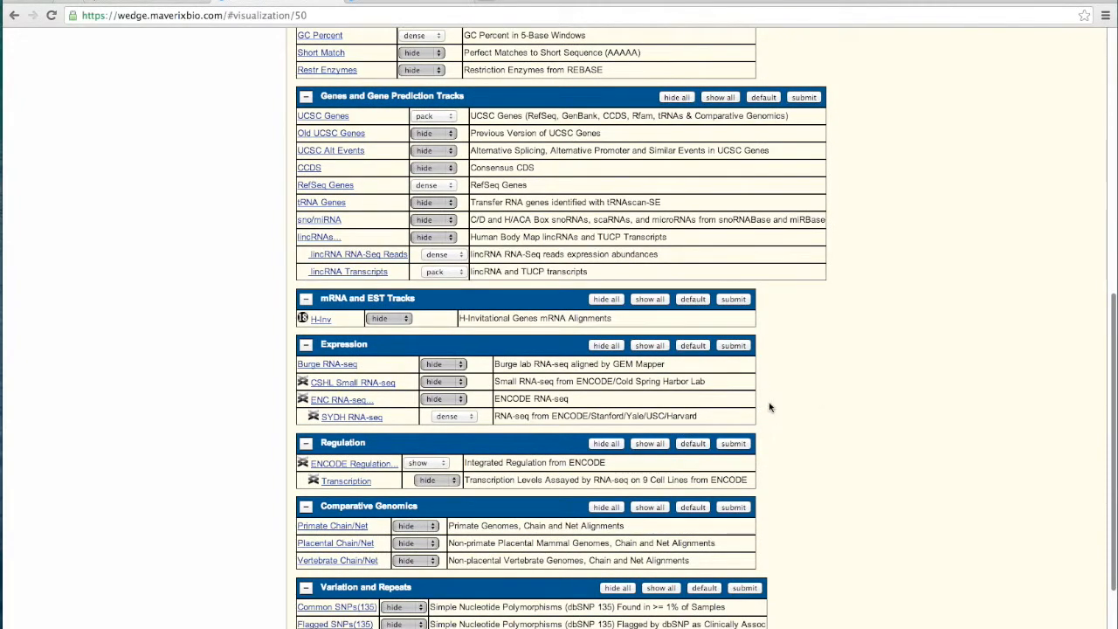
pyautogui.scroll(-5, 811, 487)
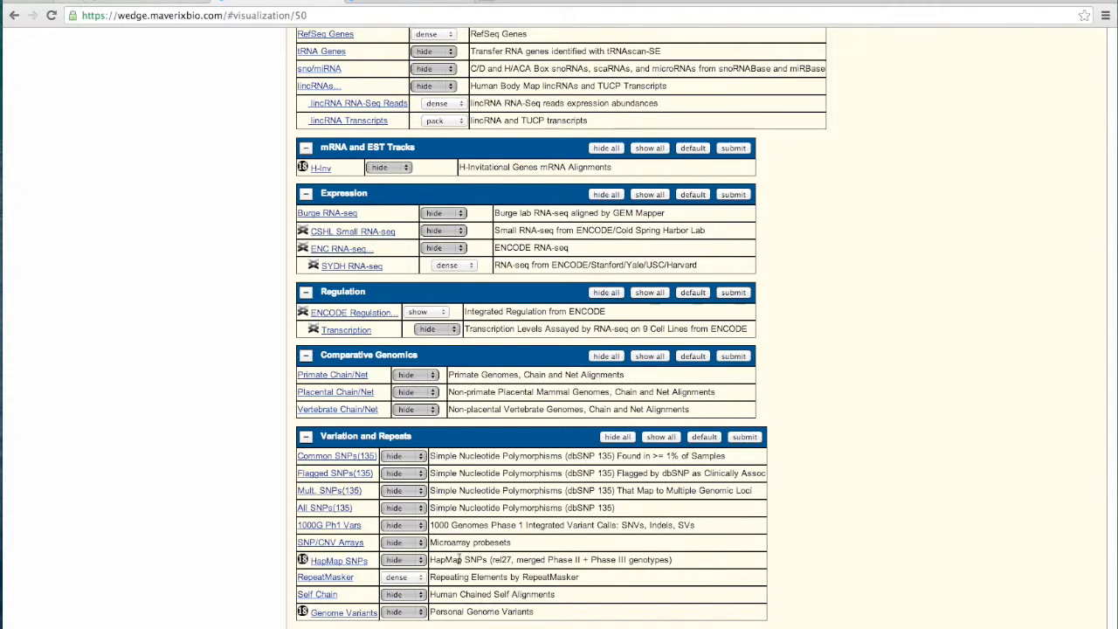
pyautogui.scroll(15, 878, 449)
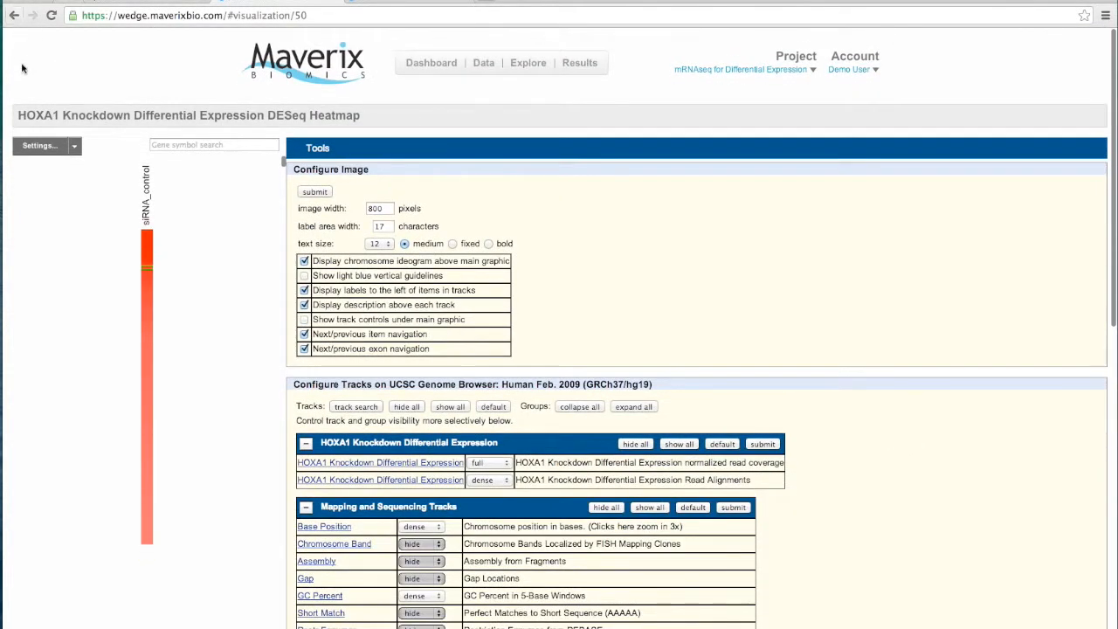
pyautogui.click(16, 17)
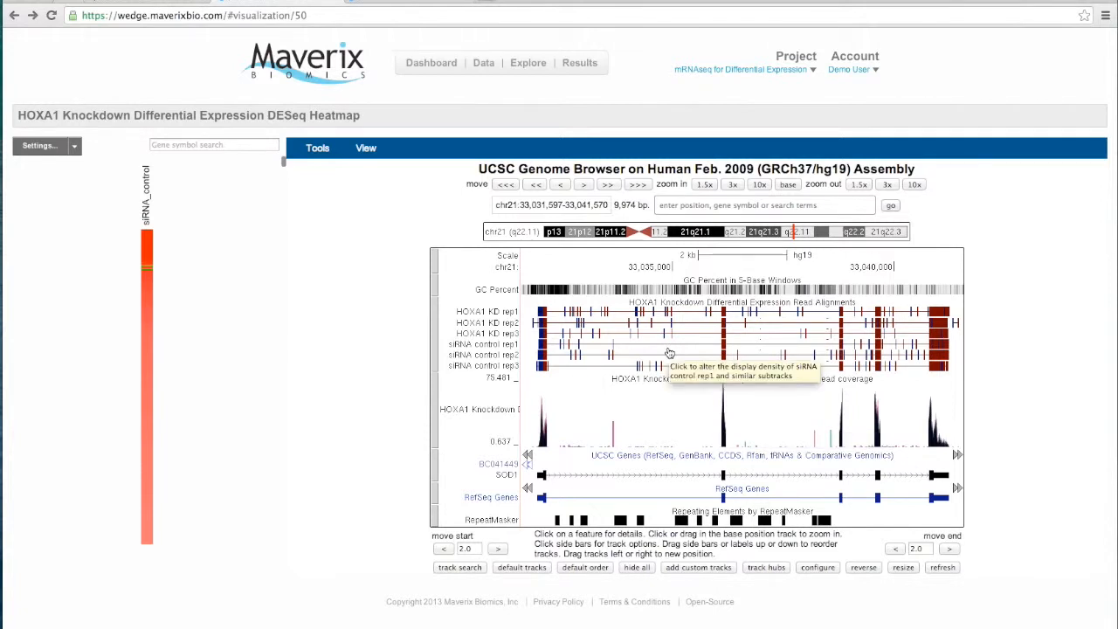
# Switch the DESeq heatmap to table view and widen the description, abundance, fold-change and p-value columns
pyautogui.click(73, 147)
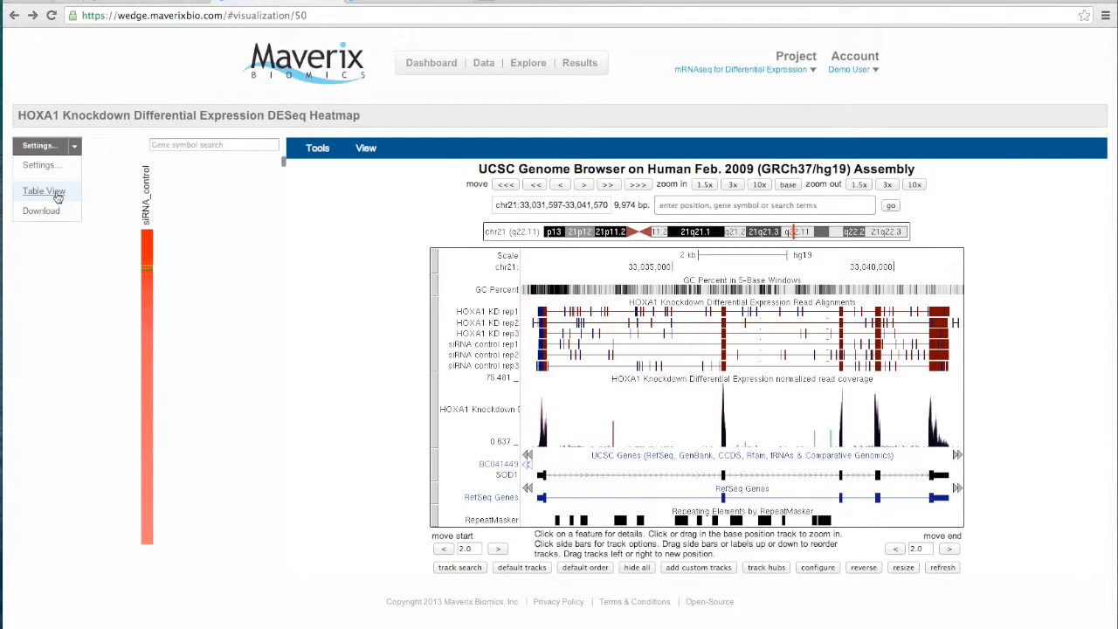
pyautogui.click(56, 194)
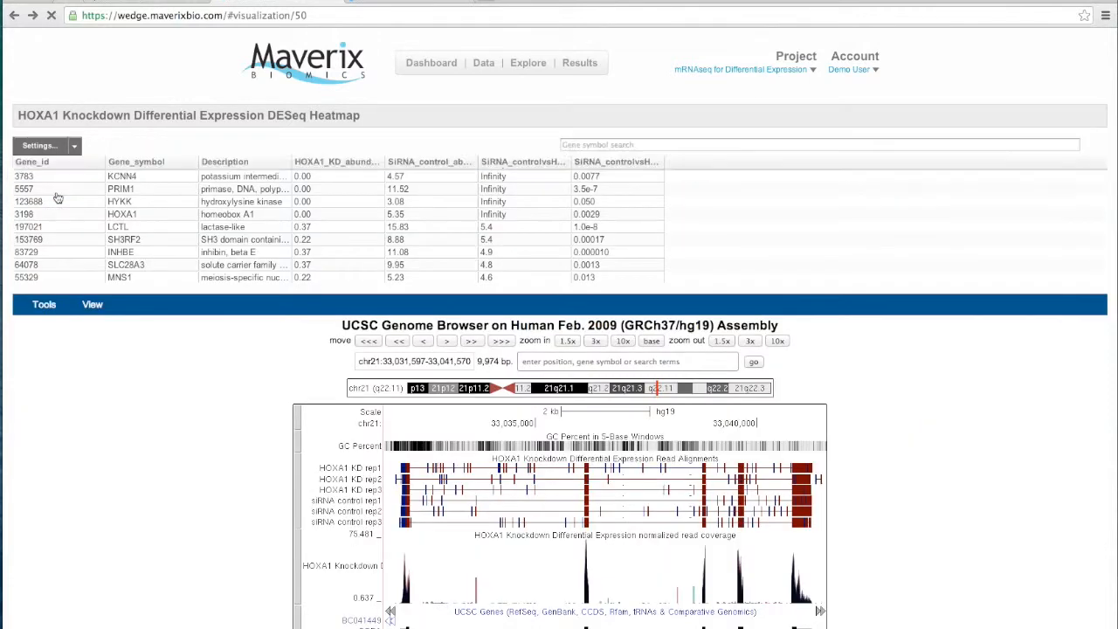
pyautogui.moveTo(291, 160); pyautogui.dragTo(564, 159)
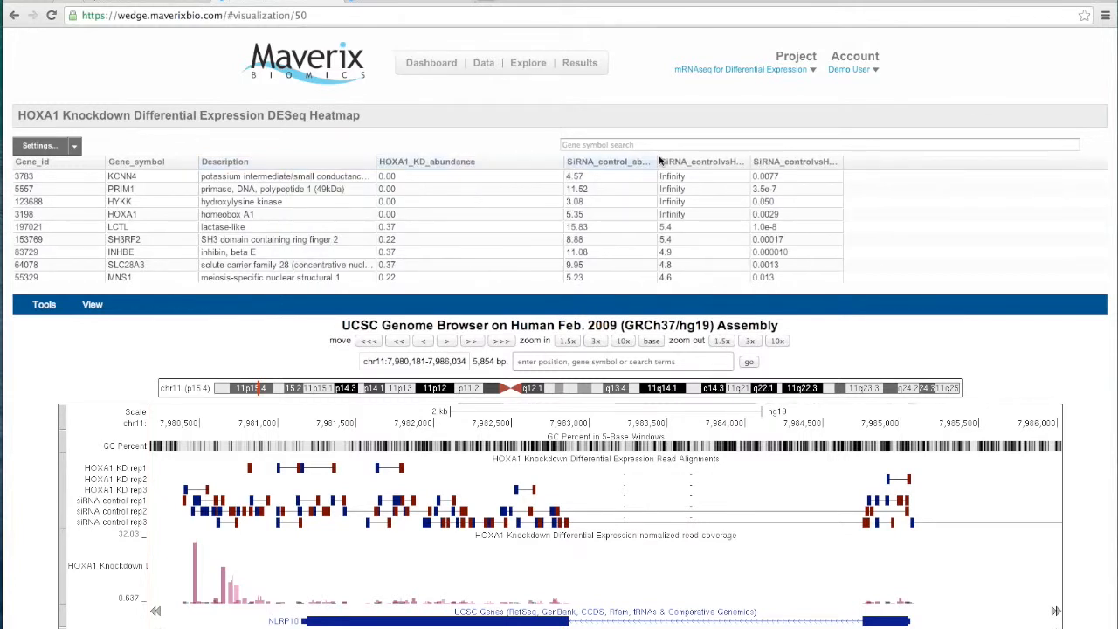
pyautogui.moveTo(656, 159); pyautogui.dragTo(711, 159)
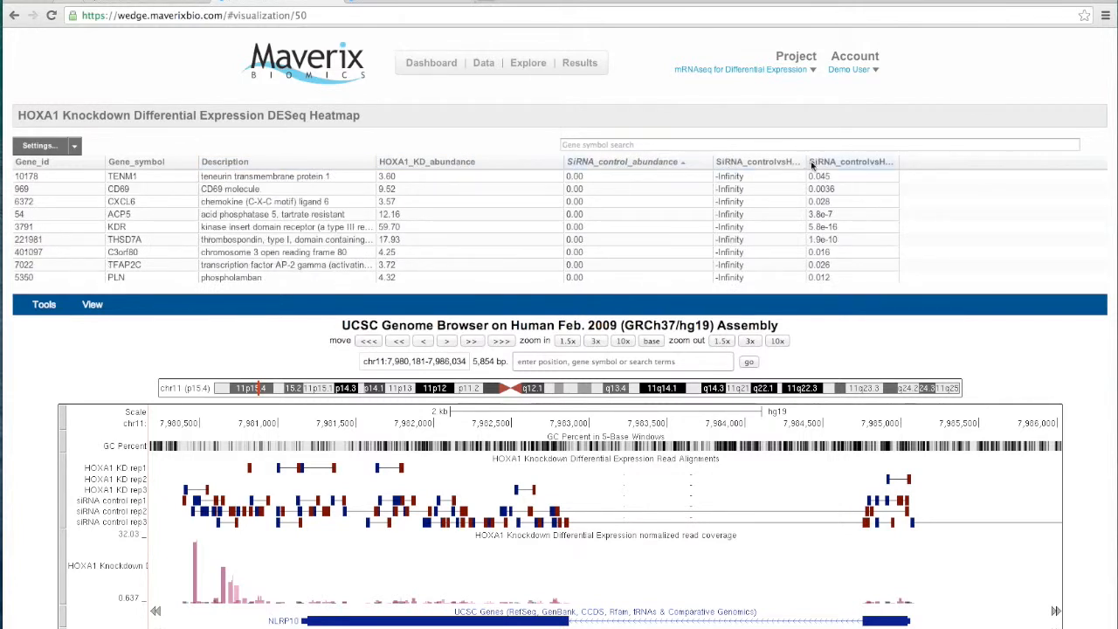
pyautogui.click(860, 163)
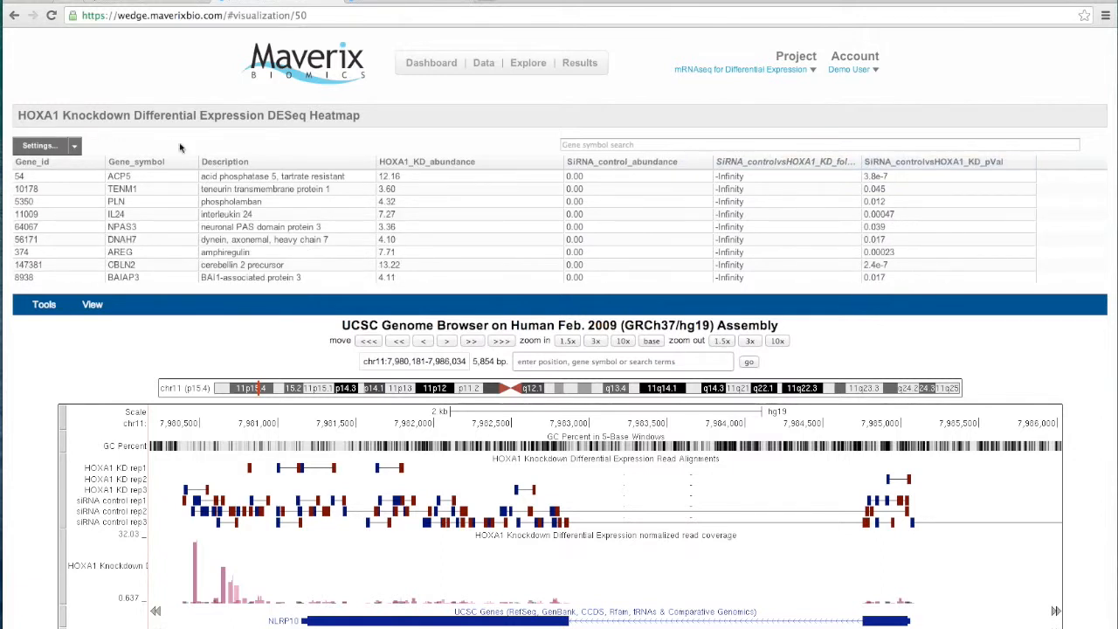
# Sort the gene table by gene symbol, and re-sort it by siRNA control versus HOXA1_KD fold change in descending order
pyautogui.click(153, 164)
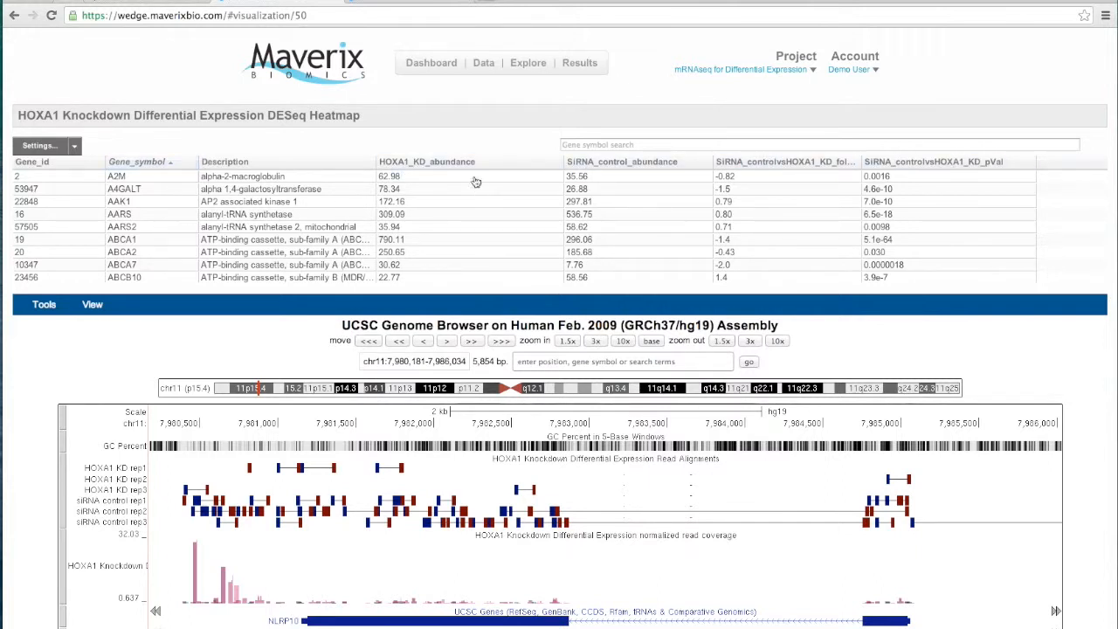
pyautogui.click(821, 163)
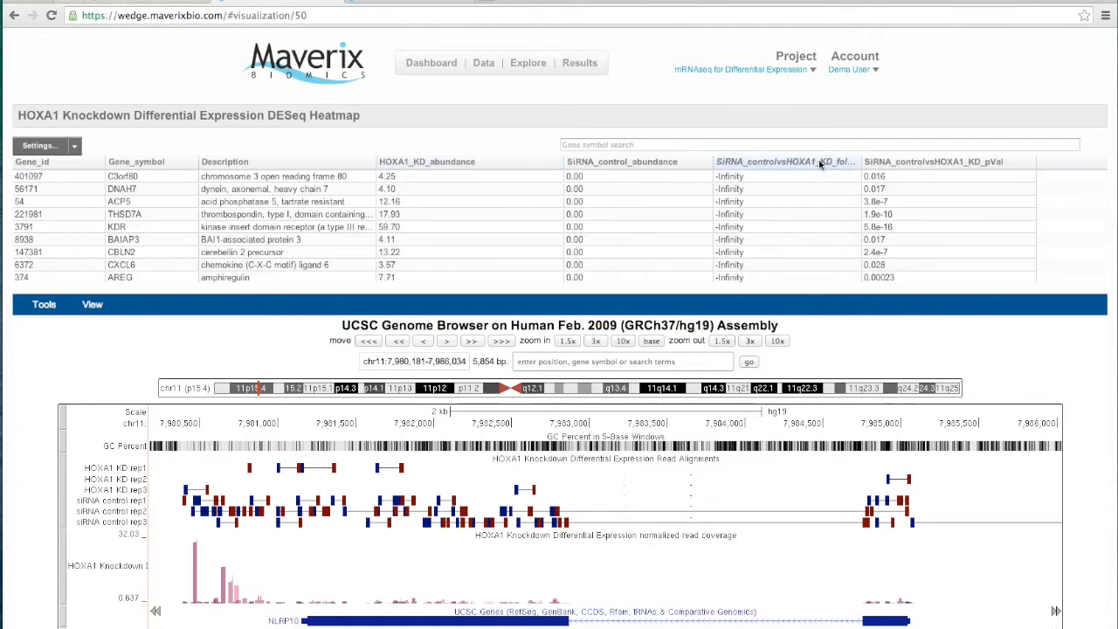
pyautogui.click(821, 162)
# Find ELOVL2 in the sorted table, show it in the genome browser, and examine its alignment and coverage tracks
pyautogui.scroll(-5, 795, 251)
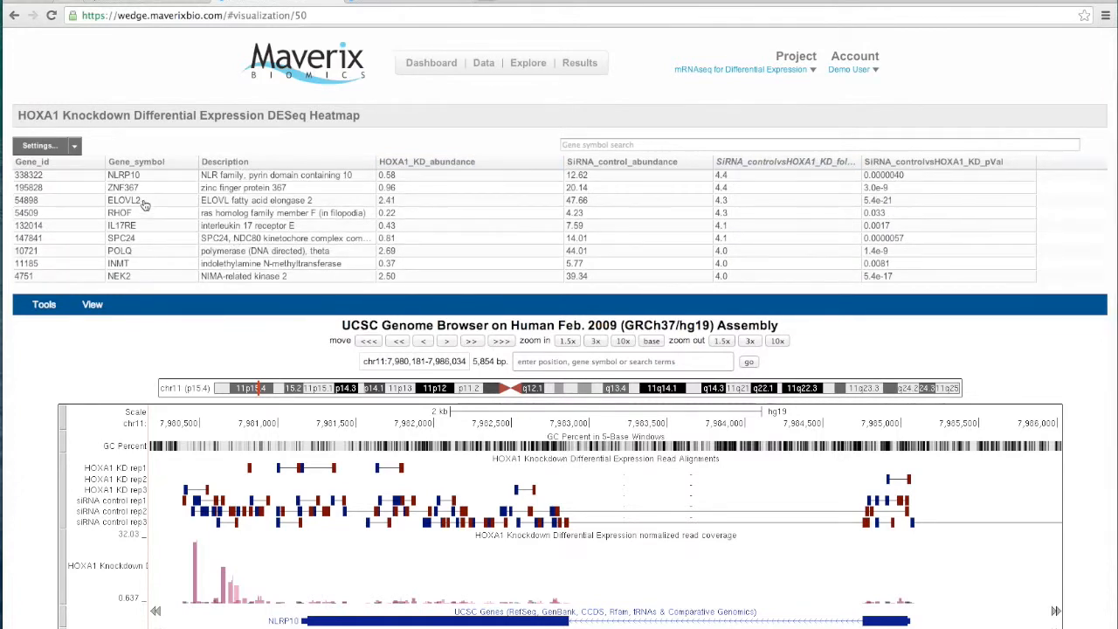
pyautogui.click(146, 204)
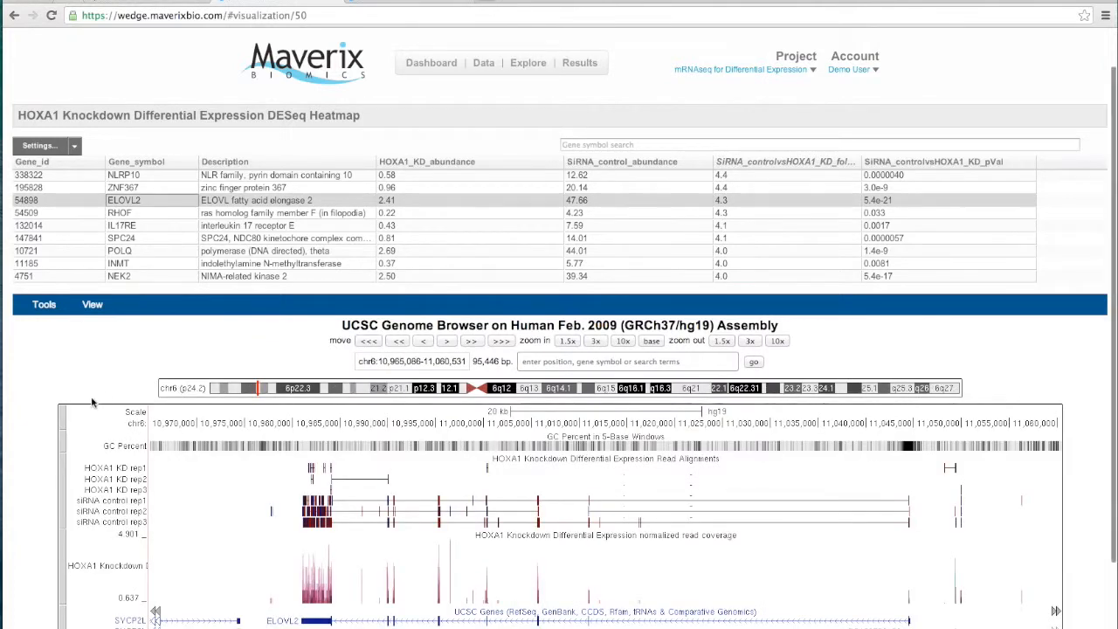
pyautogui.scroll(-3, 501, 387)
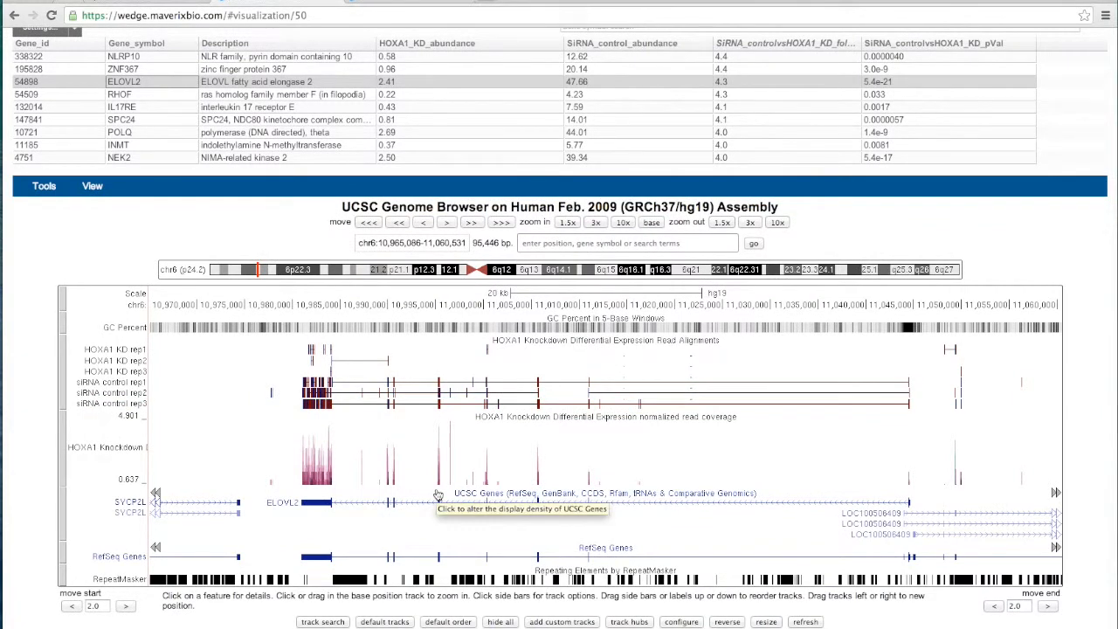
pyautogui.scroll(3, 438, 495)
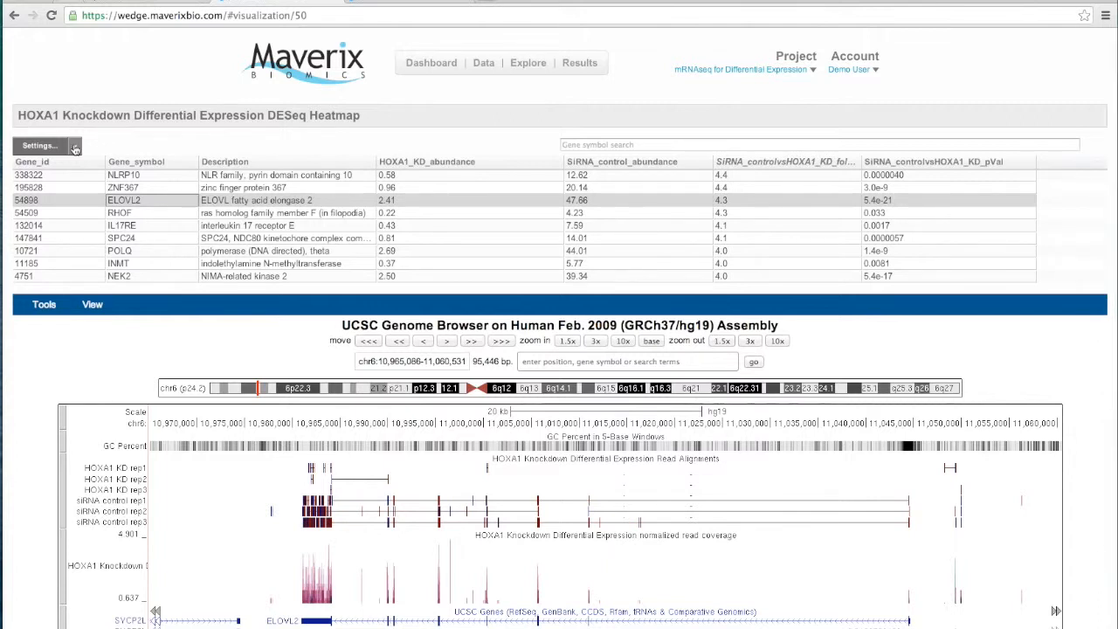
# Open the HOXA1 gene table's settings and examine the available sorting options, keeping Hierarchical
pyautogui.click(76, 149)
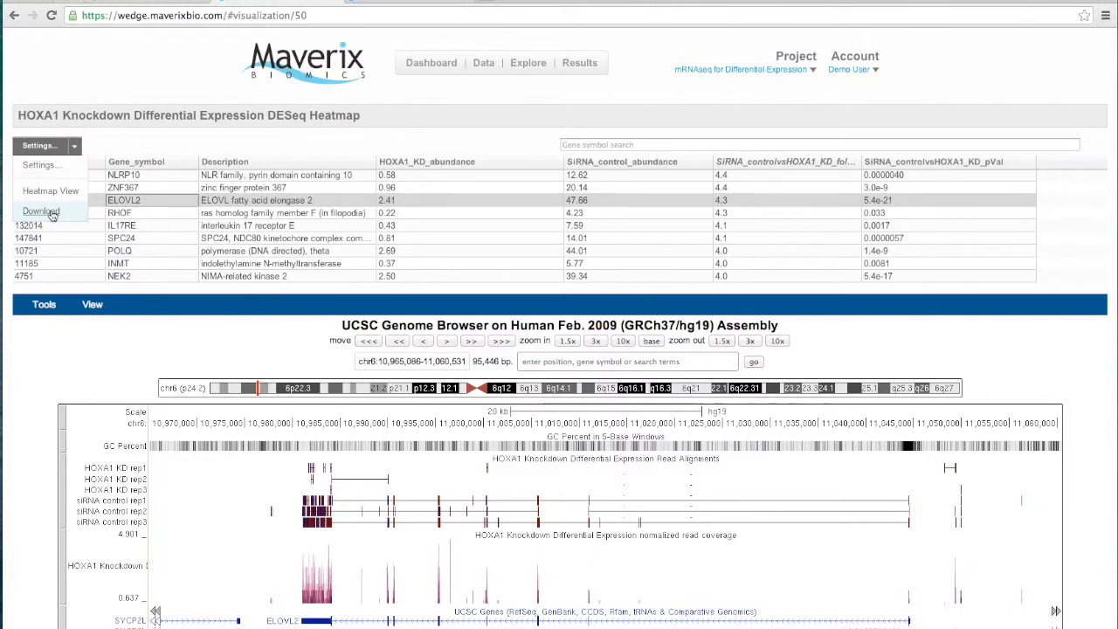
pyautogui.click(44, 147)
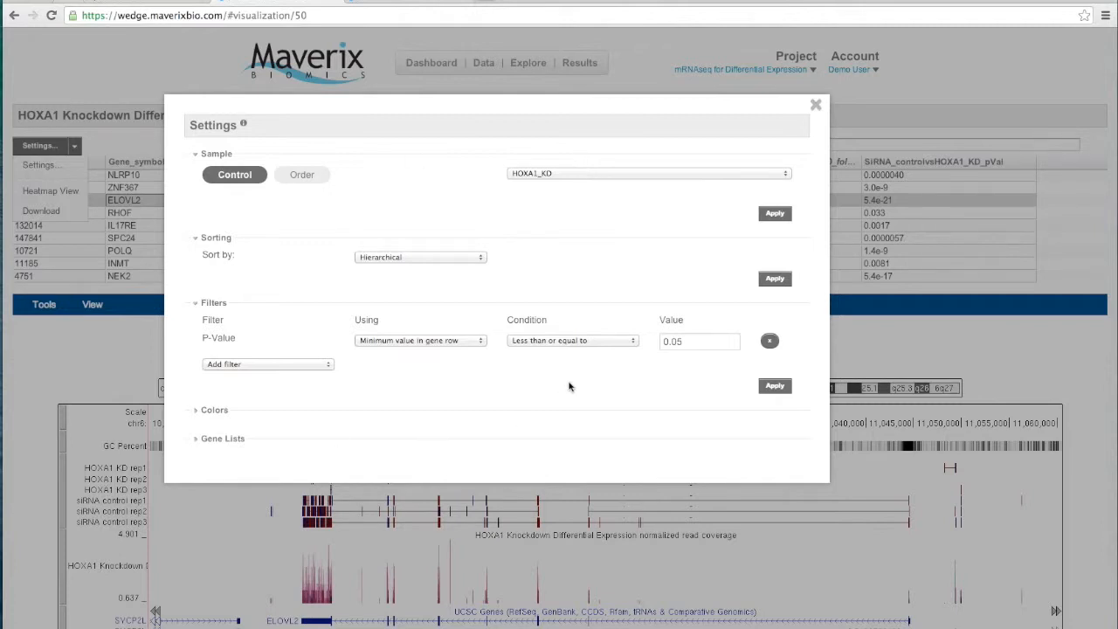
pyautogui.click(479, 260)
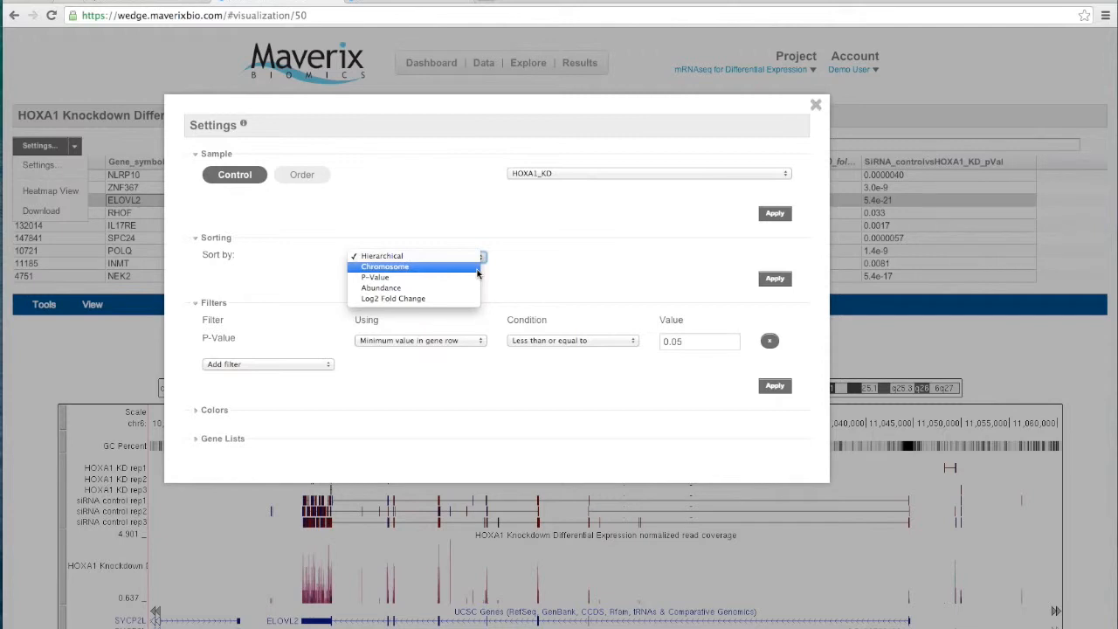
pyautogui.click(517, 276)
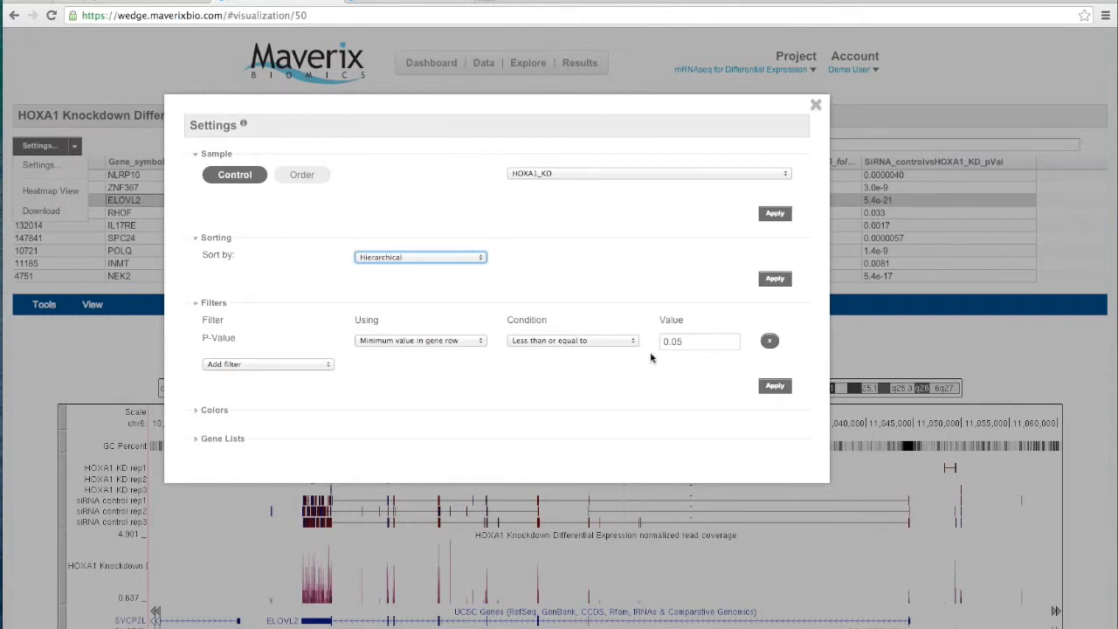
# Add a Log2 Fold Change (Absolute value) filter for average value in gene row greater than 2, apply it, and close the settings
pyautogui.click(310, 367)
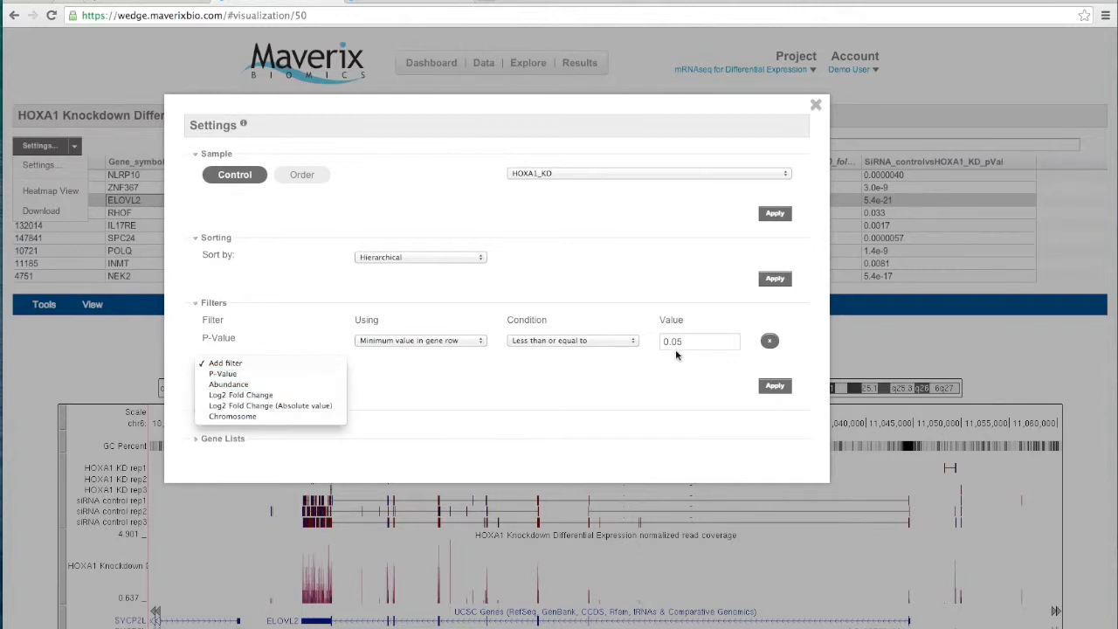
pyautogui.click(314, 408)
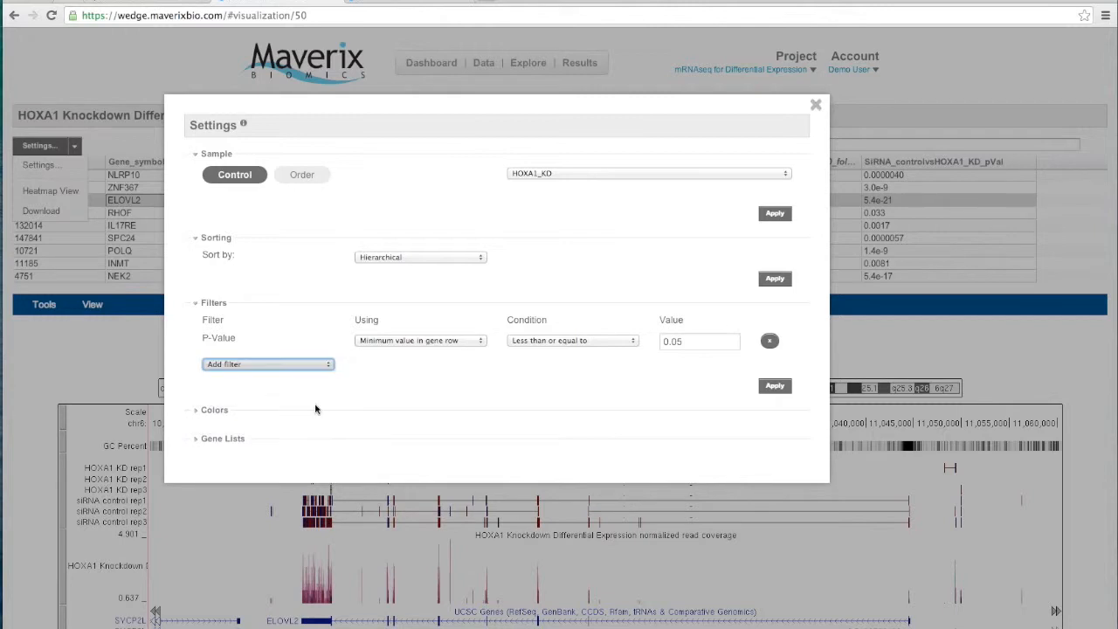
pyautogui.write('2')
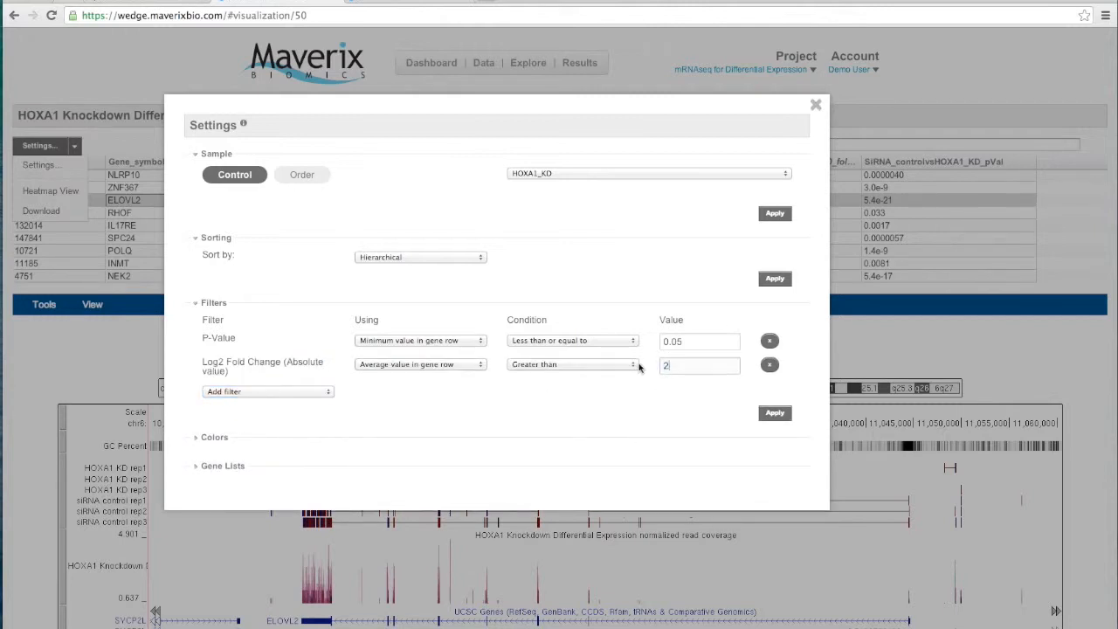
pyautogui.click(773, 416)
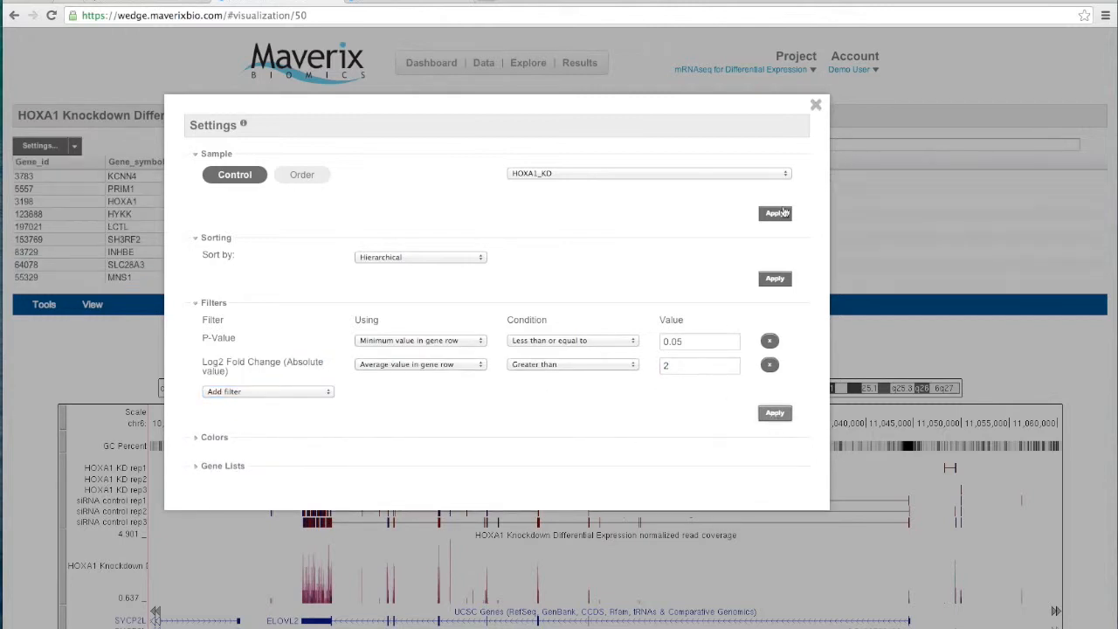
pyautogui.click(816, 107)
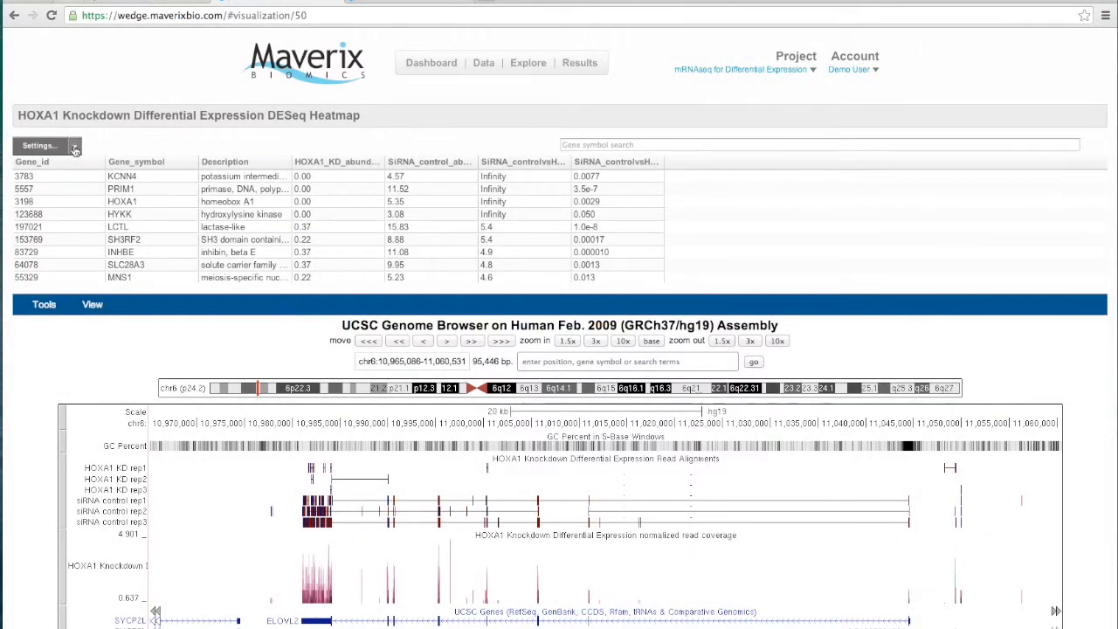
# Switch the filtered HOXA1 results to heatmap view, inspect gene details along the heatmap, and reopen its settings
pyautogui.click(75, 147)
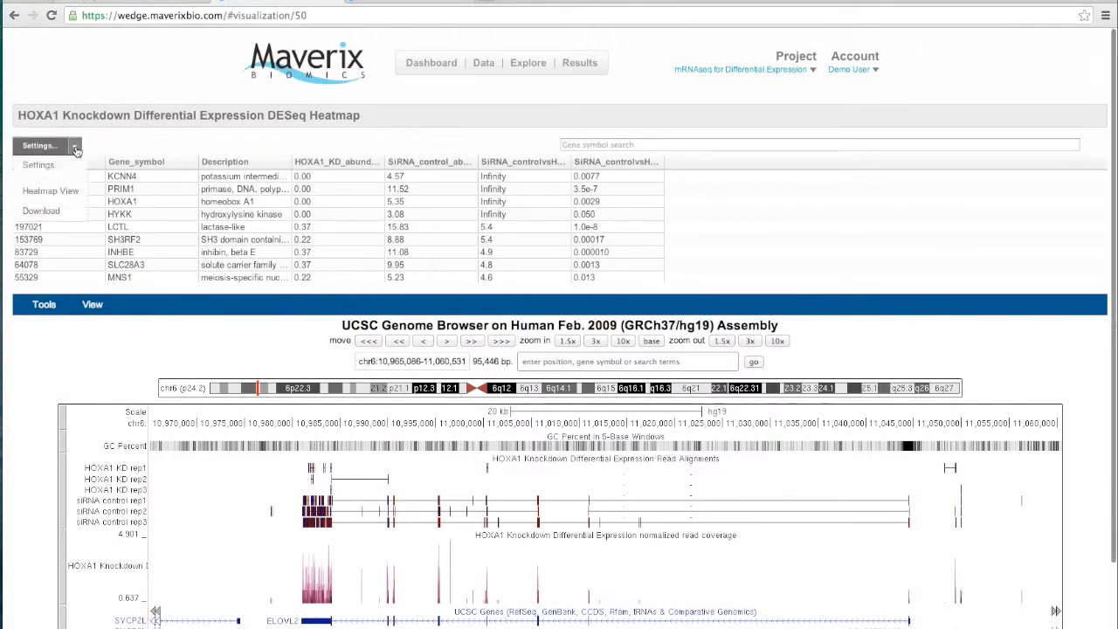
pyautogui.click(61, 197)
pyautogui.click(149, 349)
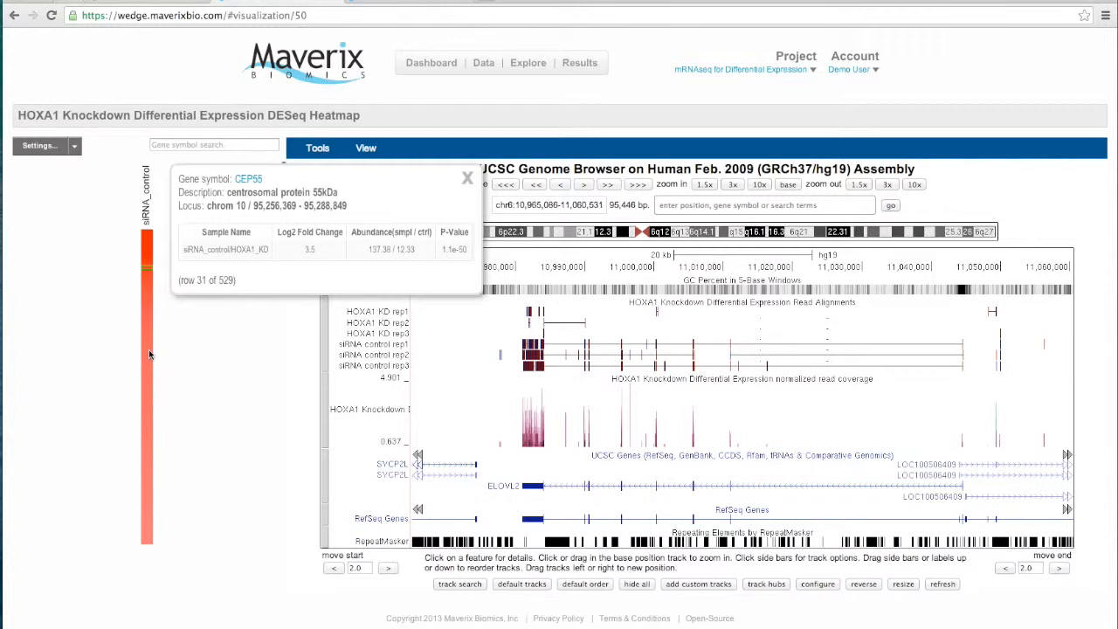
pyautogui.click(75, 149)
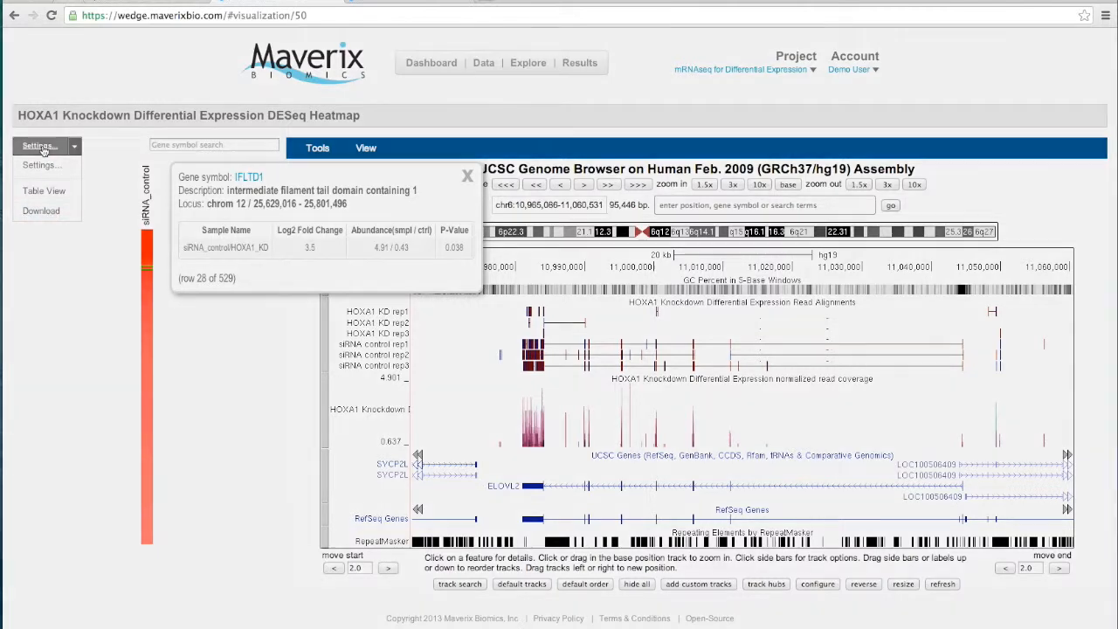
pyautogui.click(43, 150)
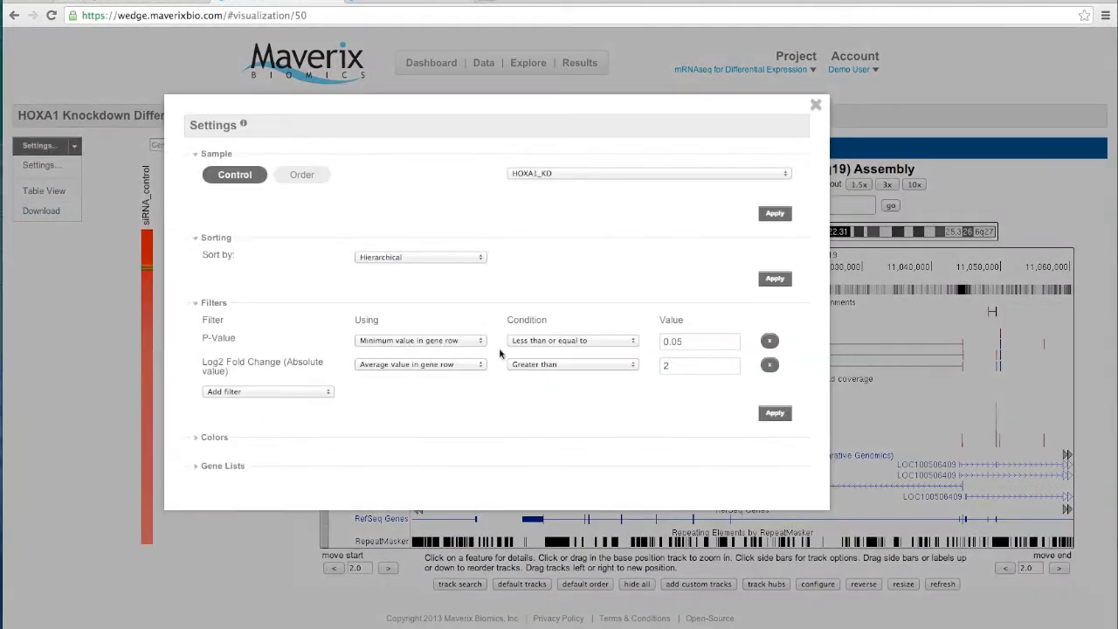
# Open the settings of the Diffuse large B cell lymphoma heatmap, read the Filters section of the linked settings guide, and return
pyautogui.click(431, 3)
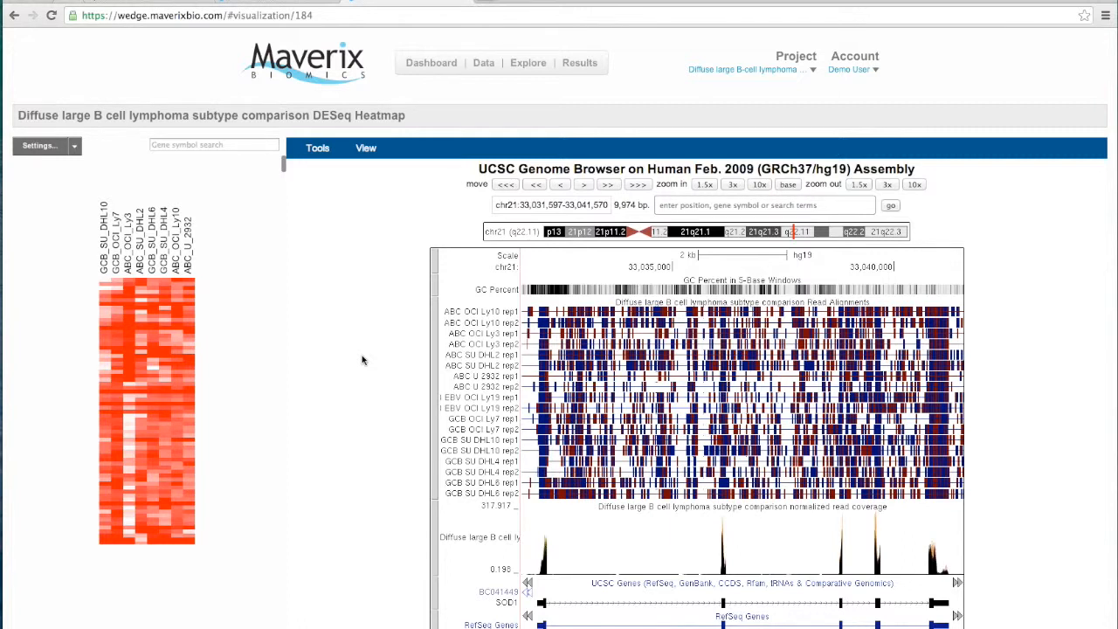
pyautogui.click(39, 147)
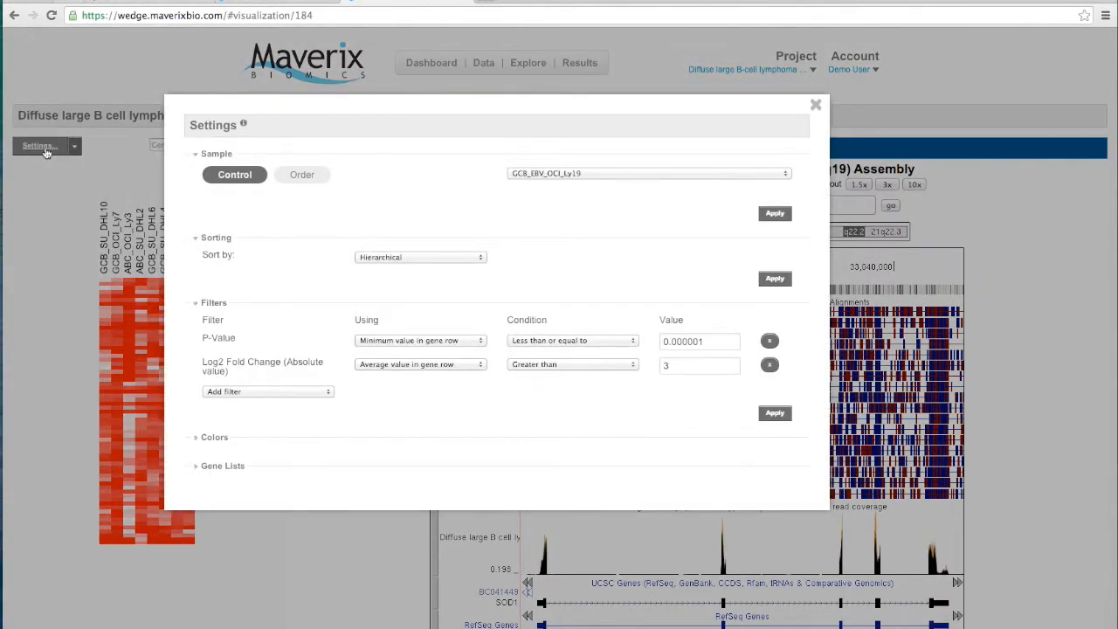
pyautogui.click(245, 127)
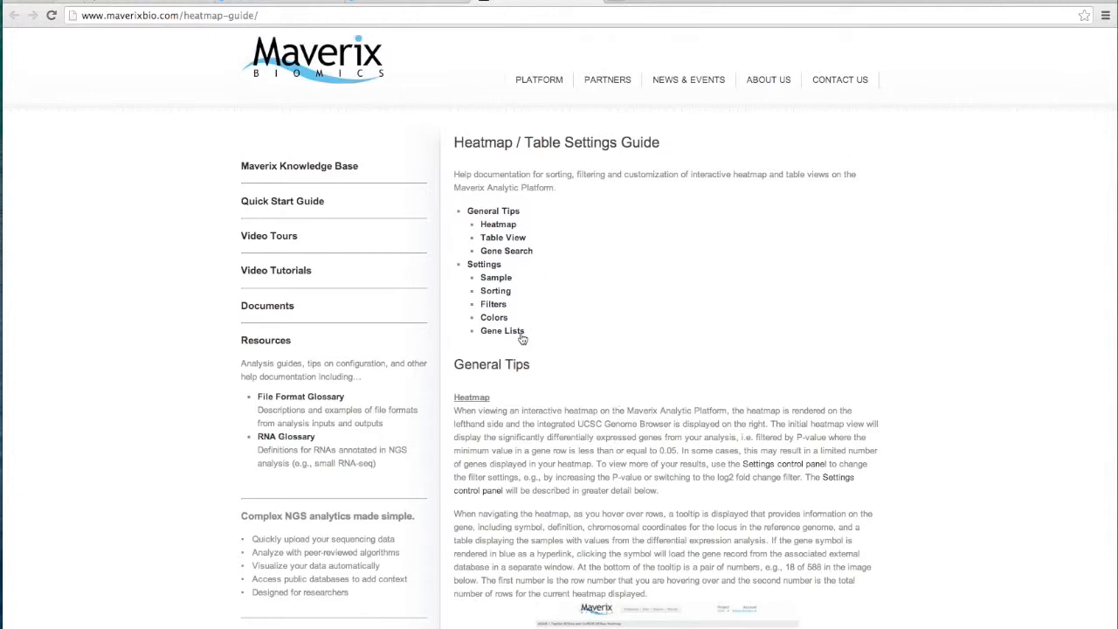
pyautogui.click(503, 307)
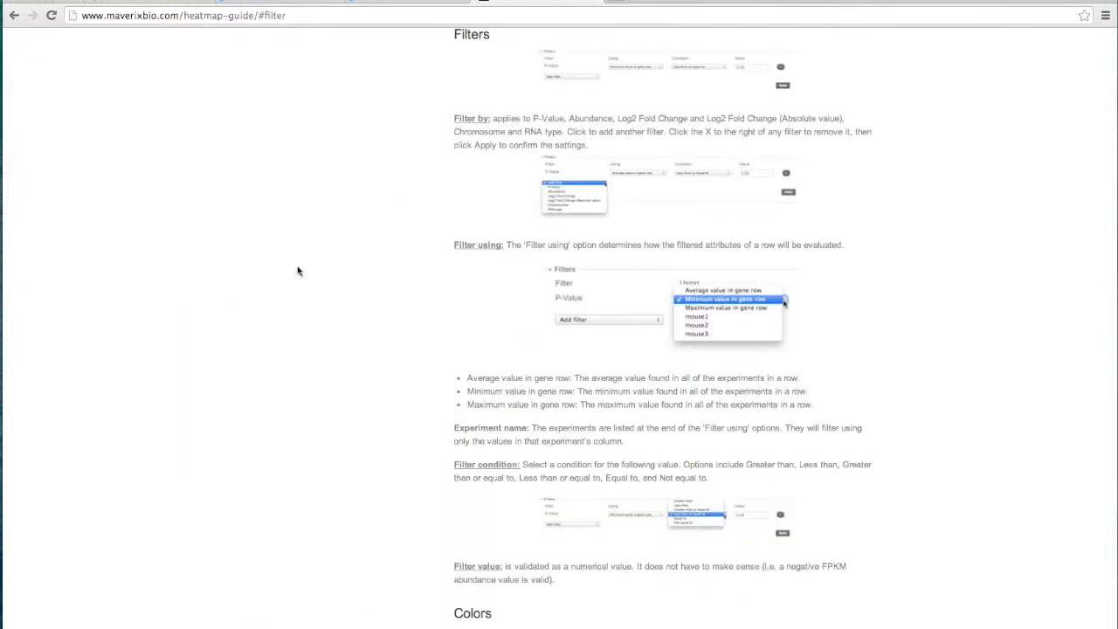
pyautogui.click(384, 2)
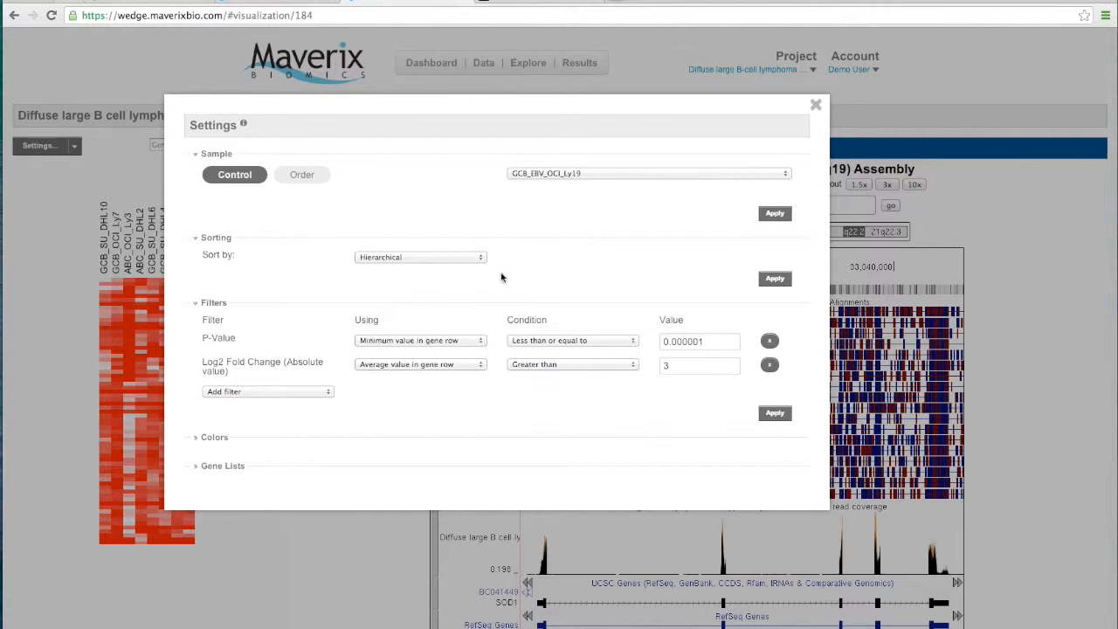
# Set the lymphoma heatmap's control sample to GCB_SU_DHL4, apply it, and check the sorting options while keeping Hierarchical
pyautogui.click(552, 173)
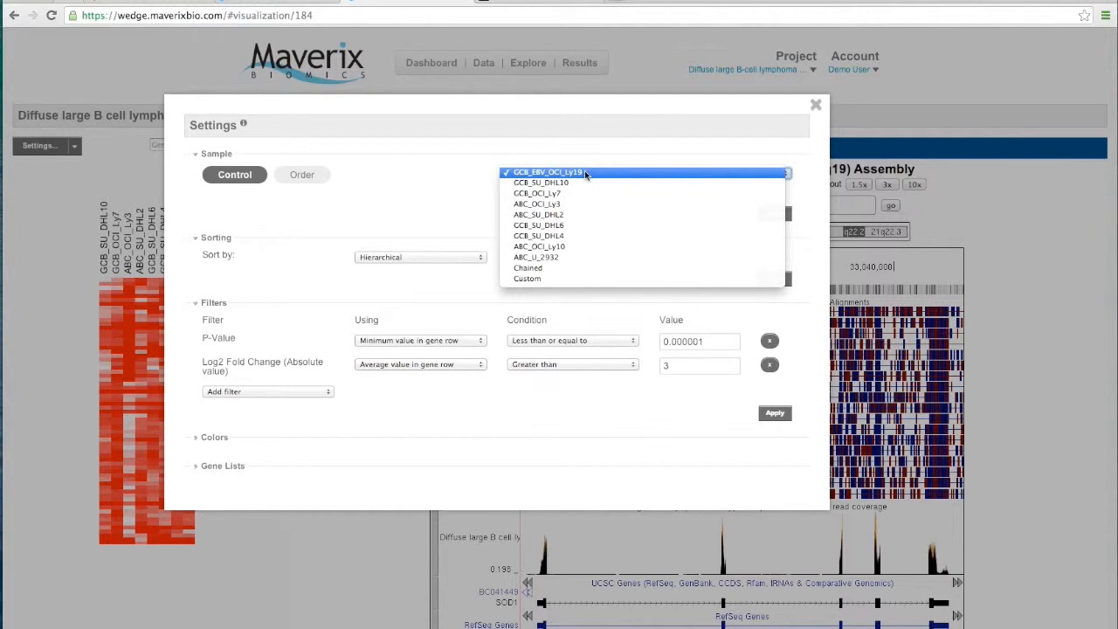
pyautogui.click(575, 235)
pyautogui.click(775, 219)
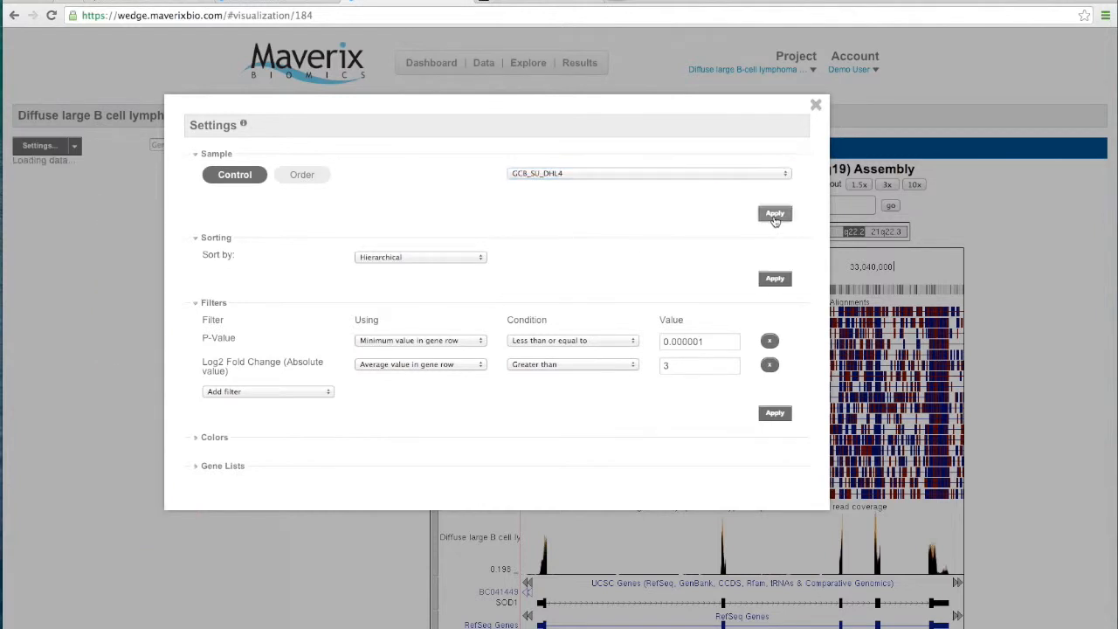
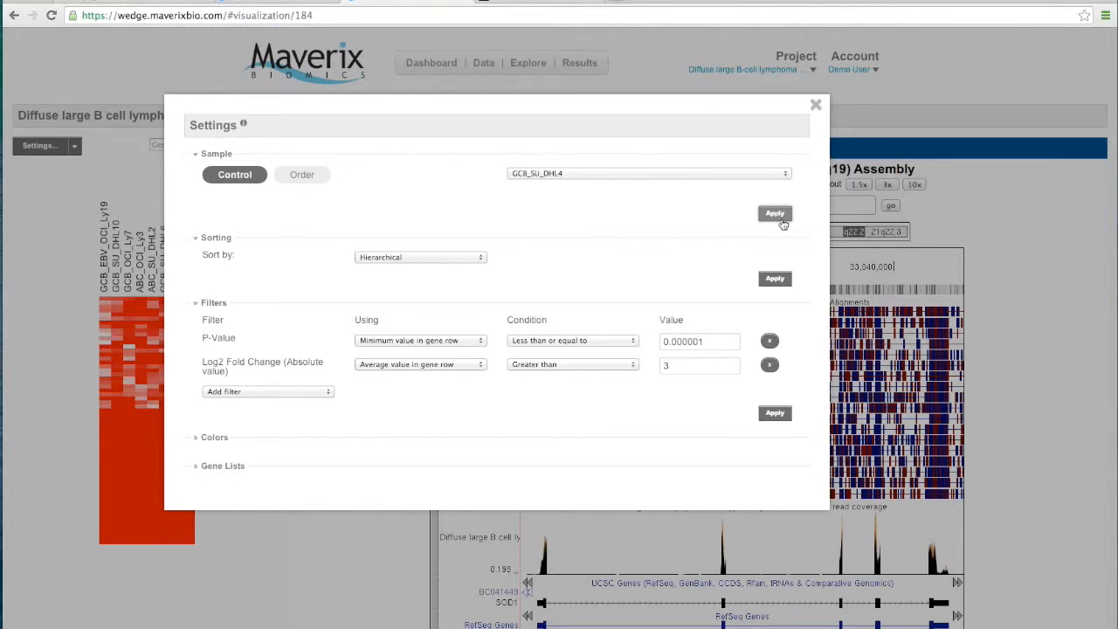
pyautogui.click(482, 257)
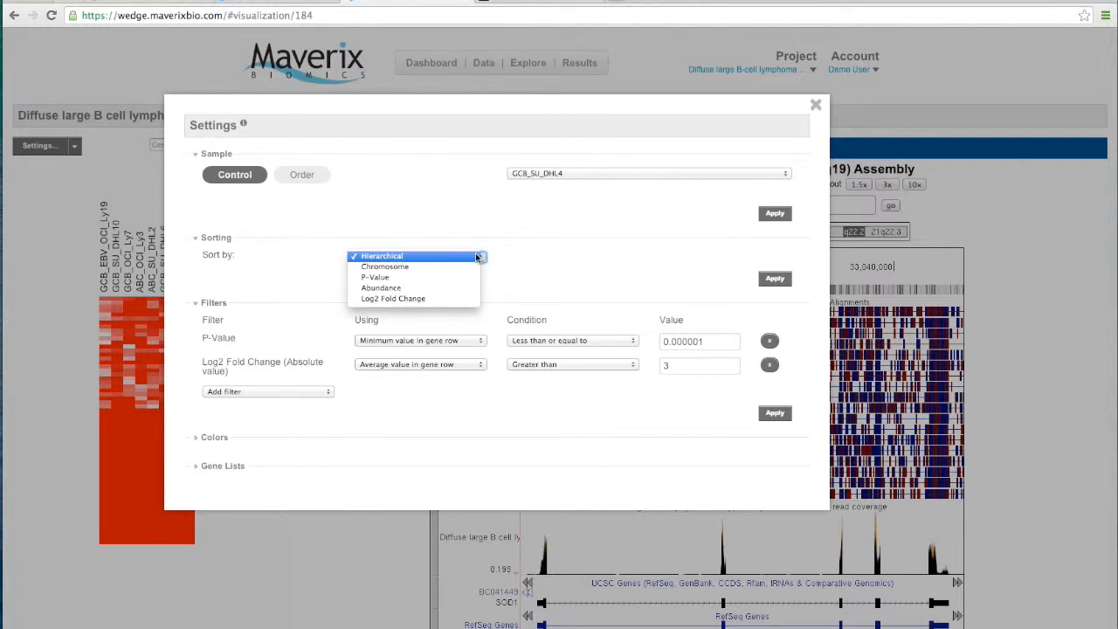
pyautogui.click(555, 306)
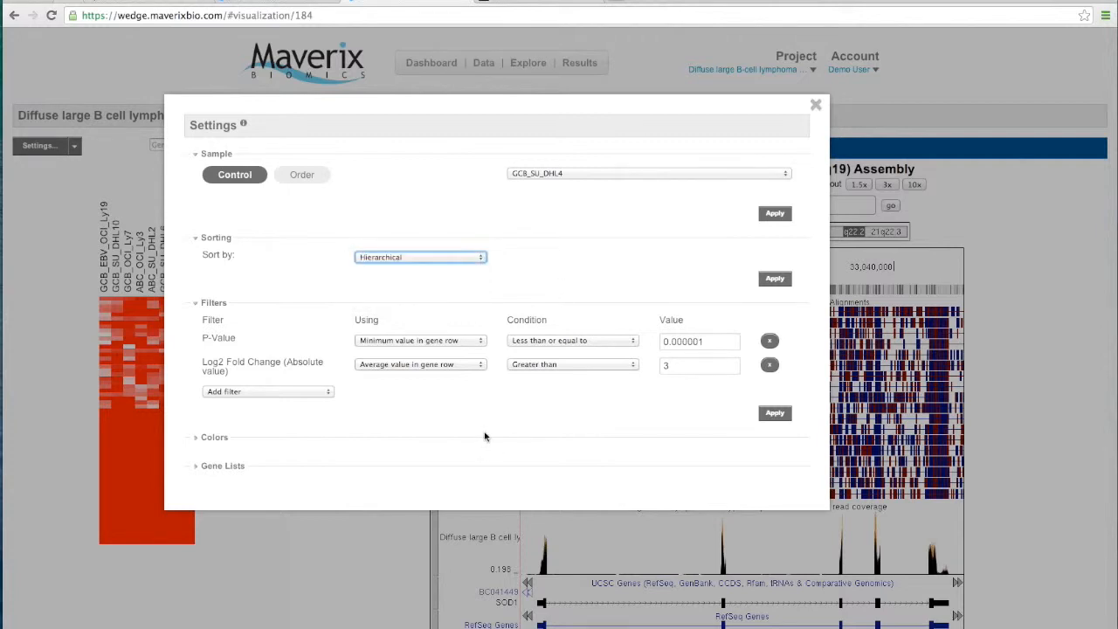
# Preview the gene list file "subtype signature genes.txt" from Downloads and upload it as a new gene list
pyautogui.click(201, 472)
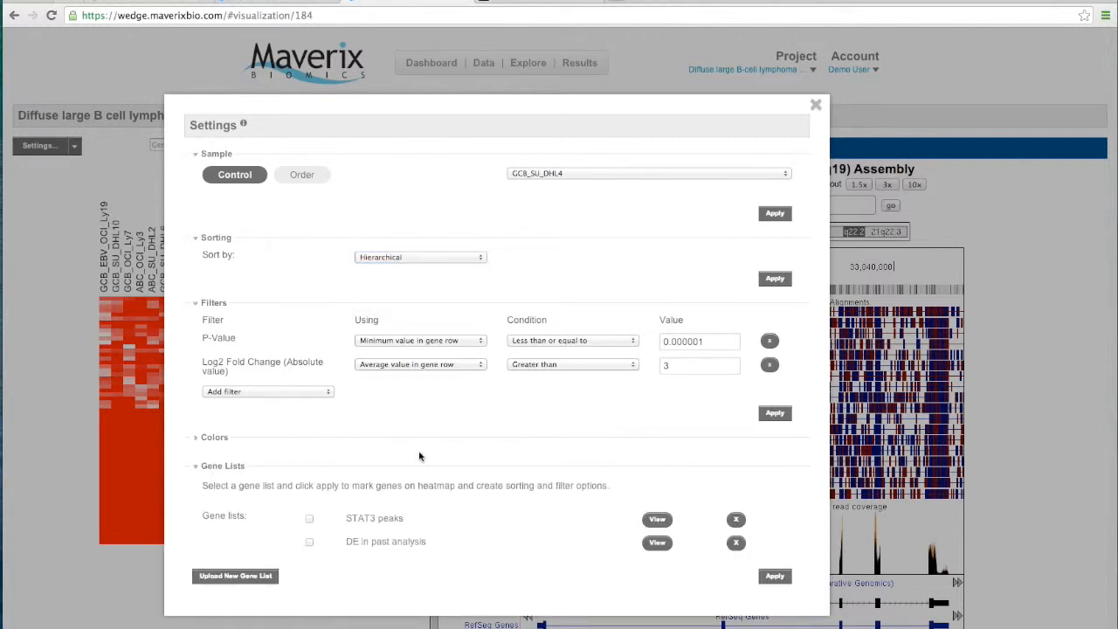
pyautogui.scroll(-2, 428, 456)
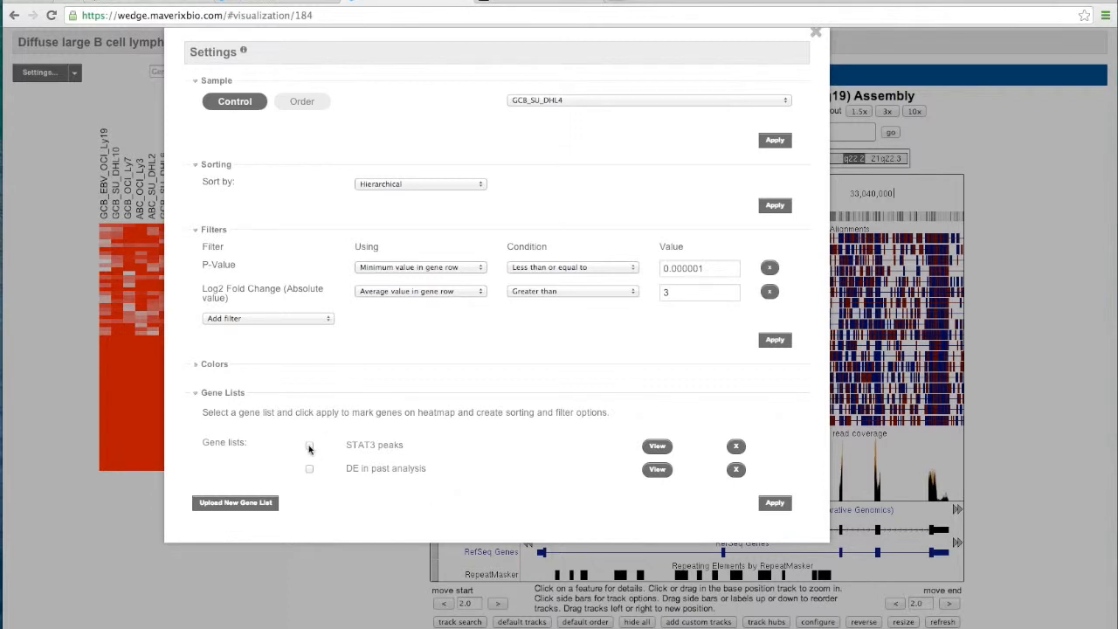
pyautogui.click(257, 508)
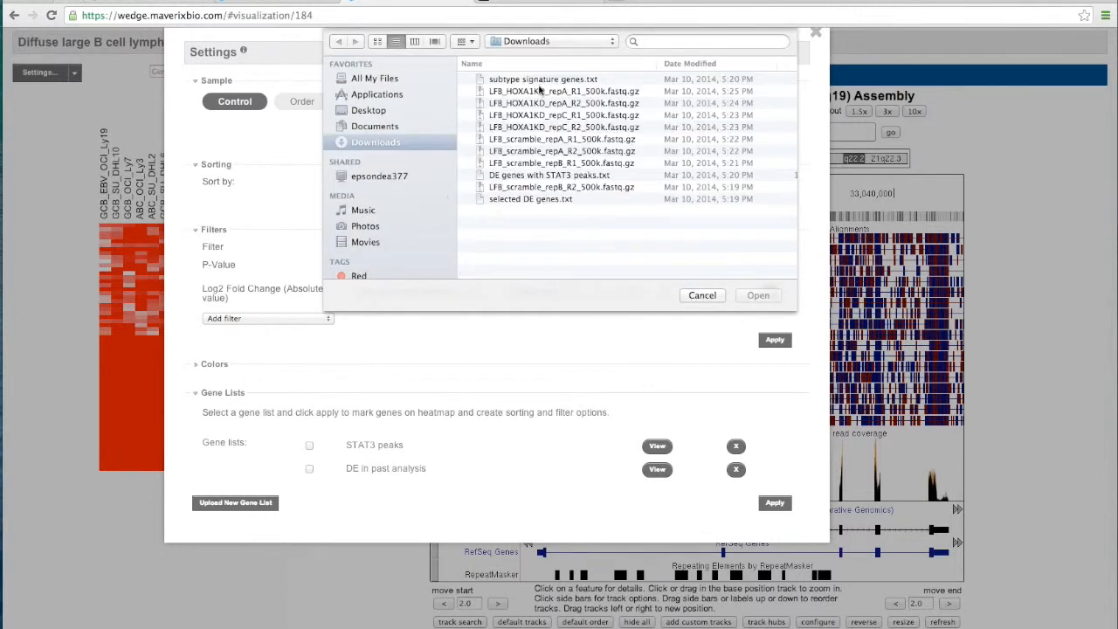
pyautogui.click(542, 79)
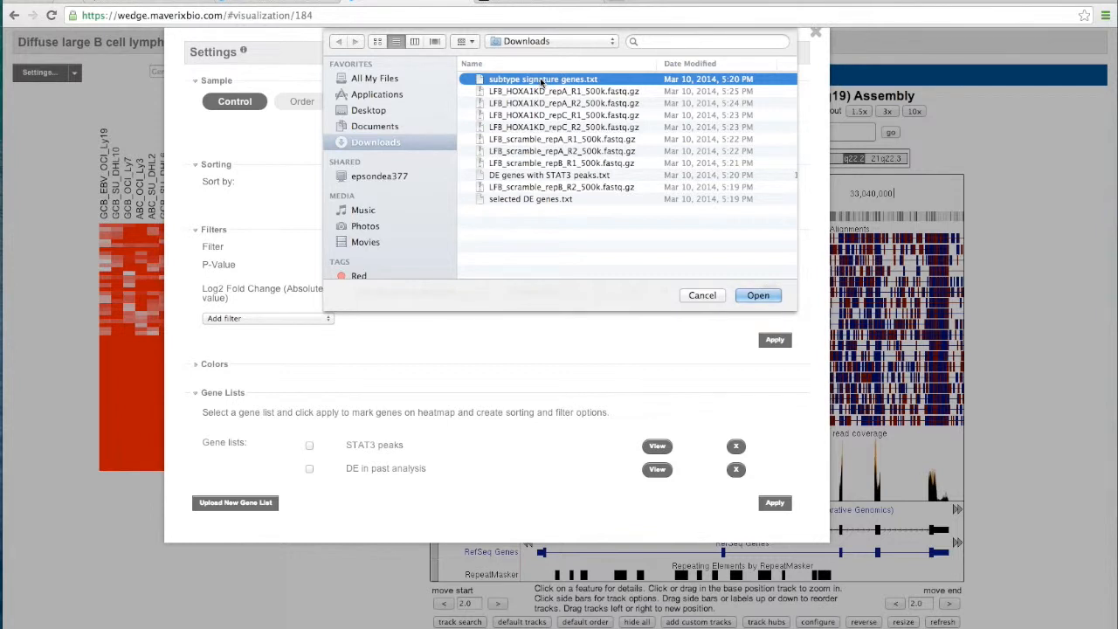
pyautogui.press('space')
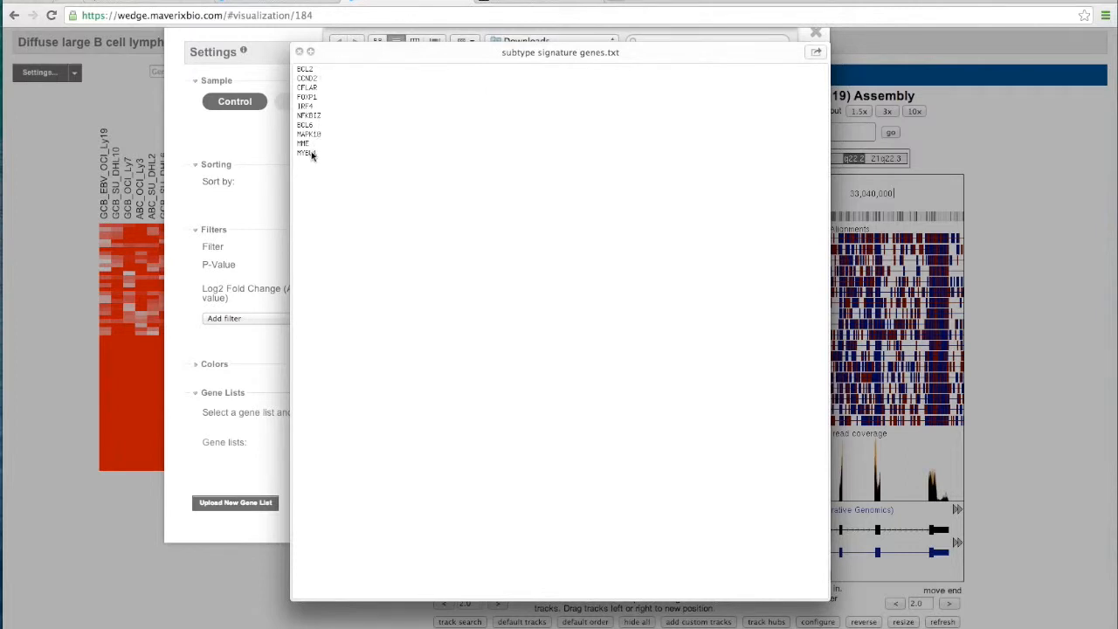
pyautogui.click(299, 53)
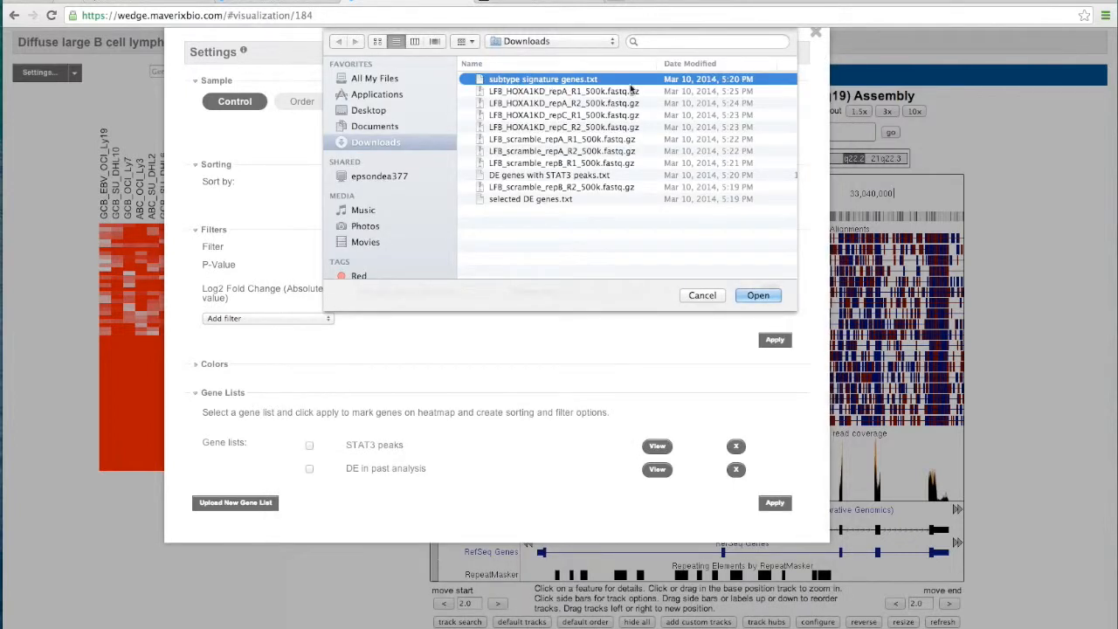
pyautogui.click(758, 295)
pyautogui.click(758, 296)
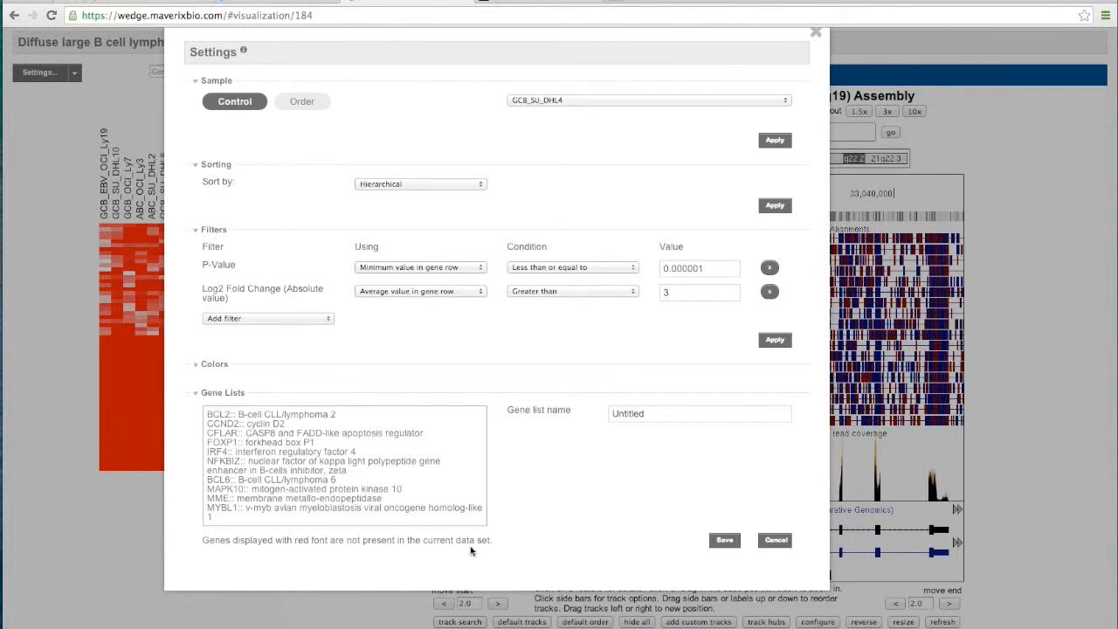
# Name the uploaded gene list "subtype genes" and save it
pyautogui.moveTo(669, 417); pyautogui.dragTo(589, 415)
pyautogui.write('subtype genes')
pyautogui.click(725, 541)
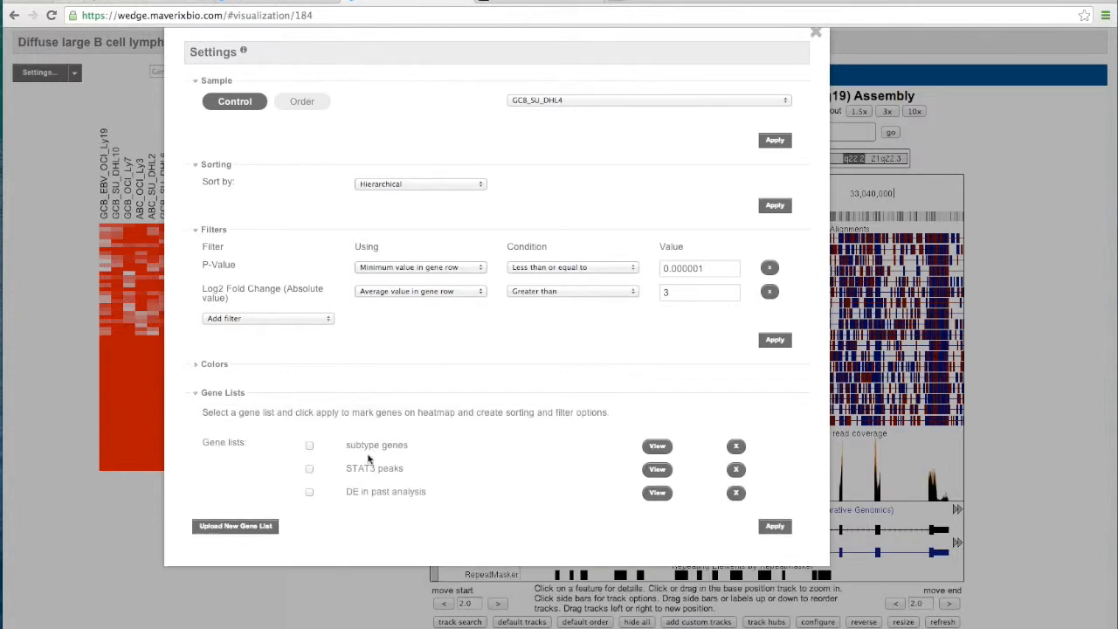
# Mark the subtype genes, STAT3 peaks and DE in past analysis gene lists on the heatmap, and close the settings
pyautogui.click(309, 446)
pyautogui.click(310, 469)
pyautogui.click(309, 492)
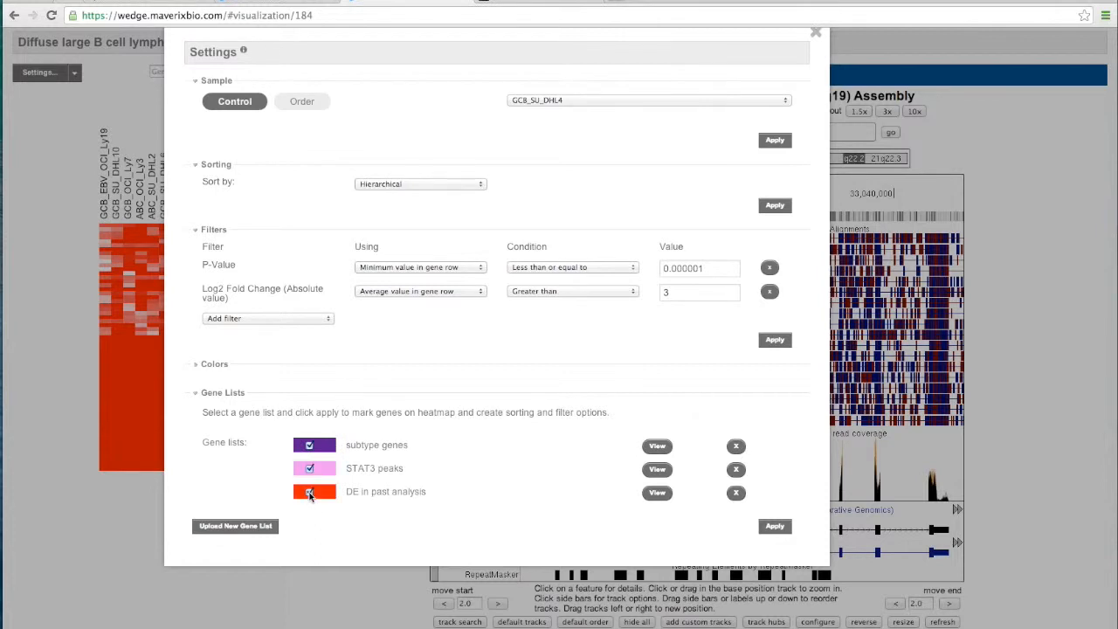
pyautogui.click(775, 527)
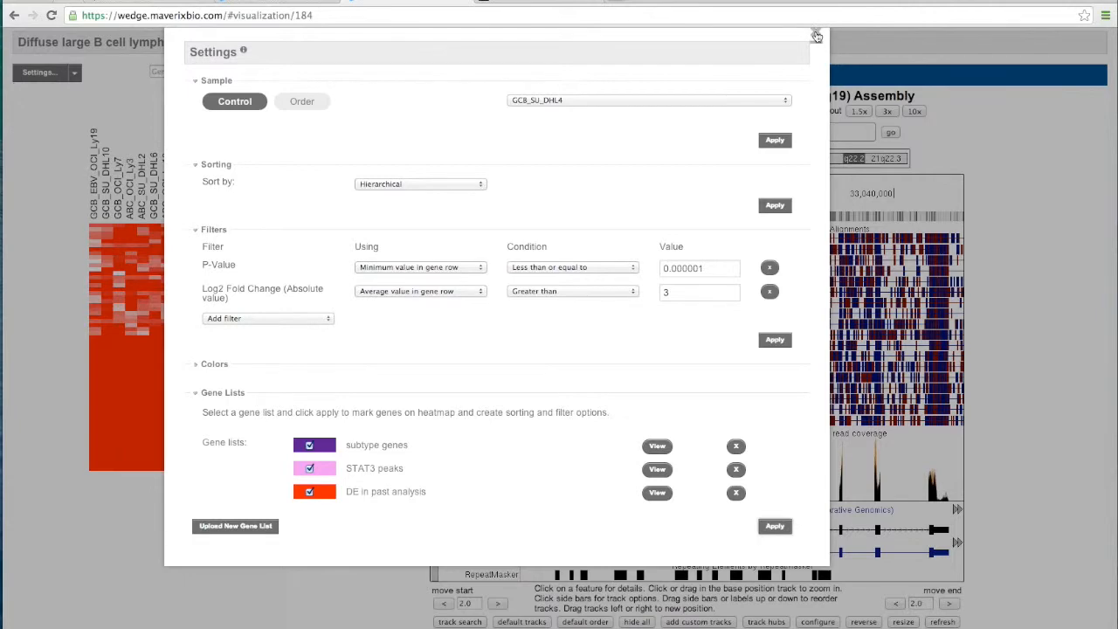
pyautogui.click(817, 36)
# Inspect the gene details and gene list membership of the red-marked row beside the heatmap
pyautogui.click(192, 375)
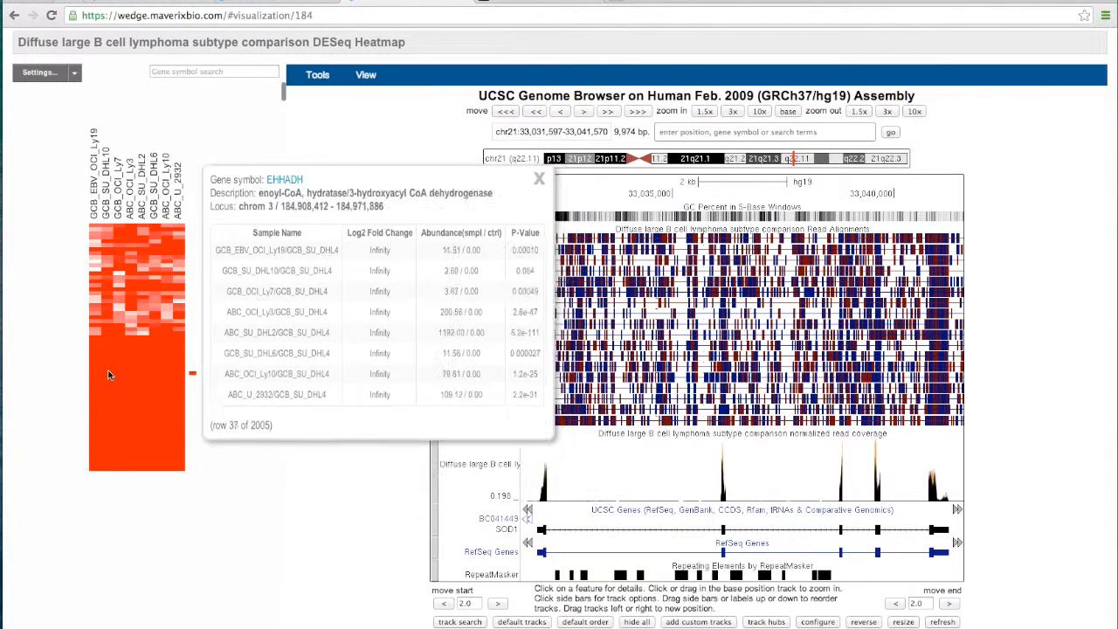
pyautogui.moveTo(194, 376)
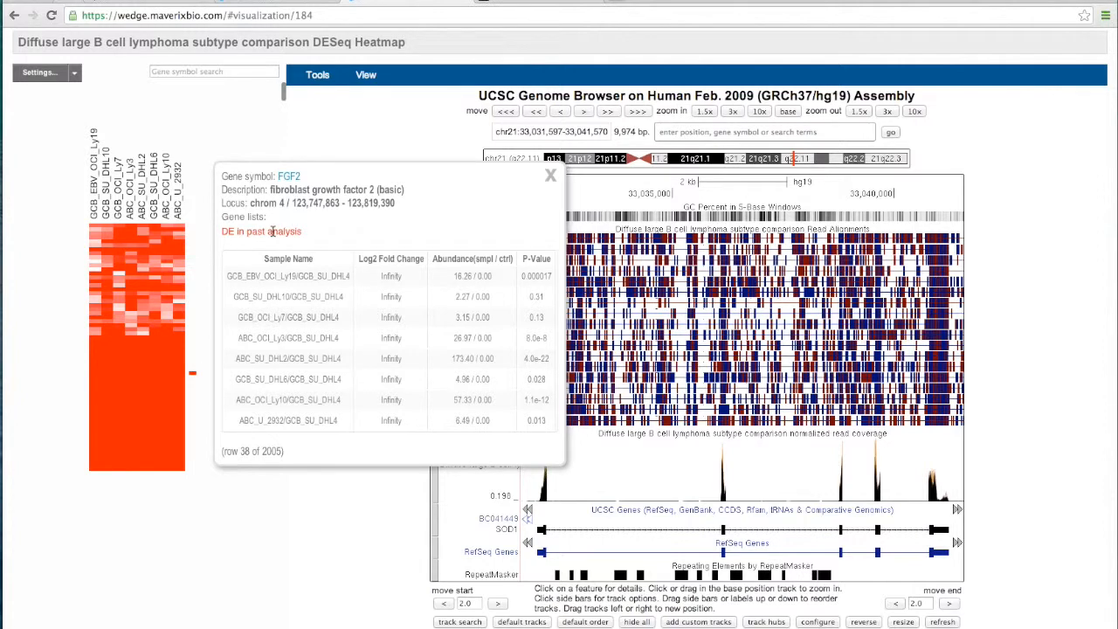
# Inspect the gene details and gene list membership of the color-marked rows further down the heatmap
pyautogui.moveTo(157, 396)
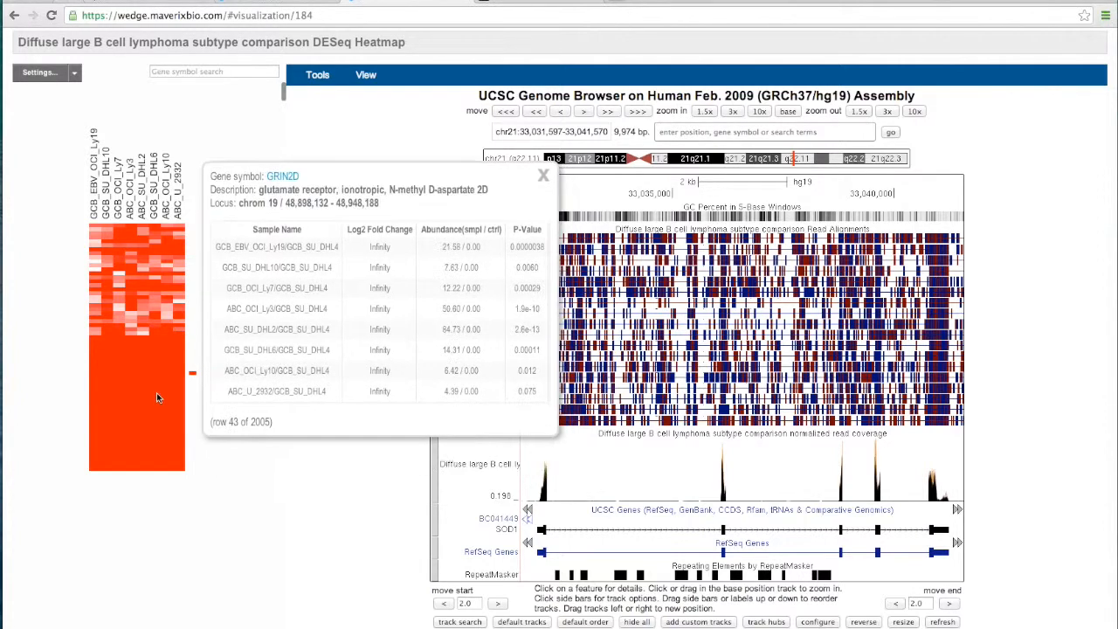
pyautogui.scroll(-10, 156, 392)
pyautogui.scroll(5, 156, 392)
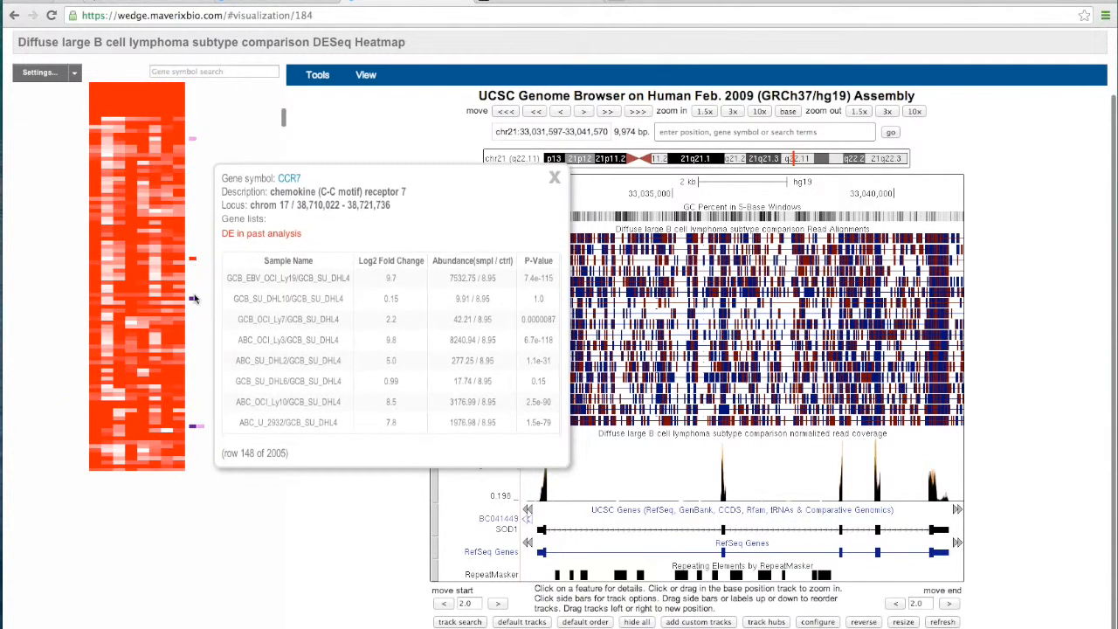
pyautogui.moveTo(195, 301)
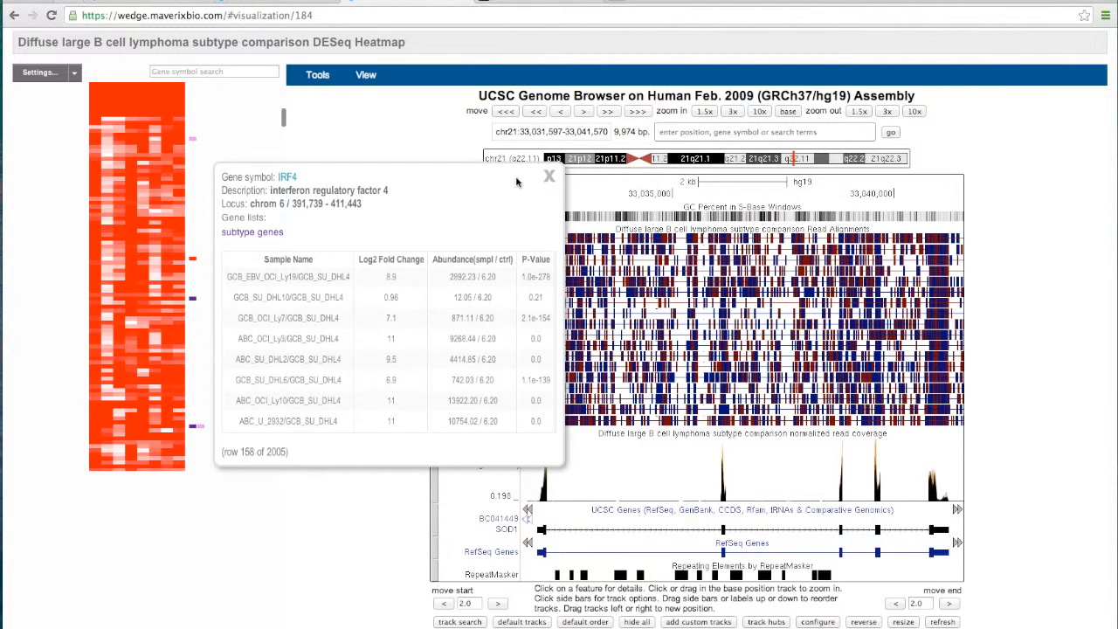
# Sort the heatmap rows by Gene Lists, close the settings and check a marked gene's details
pyautogui.click(40, 74)
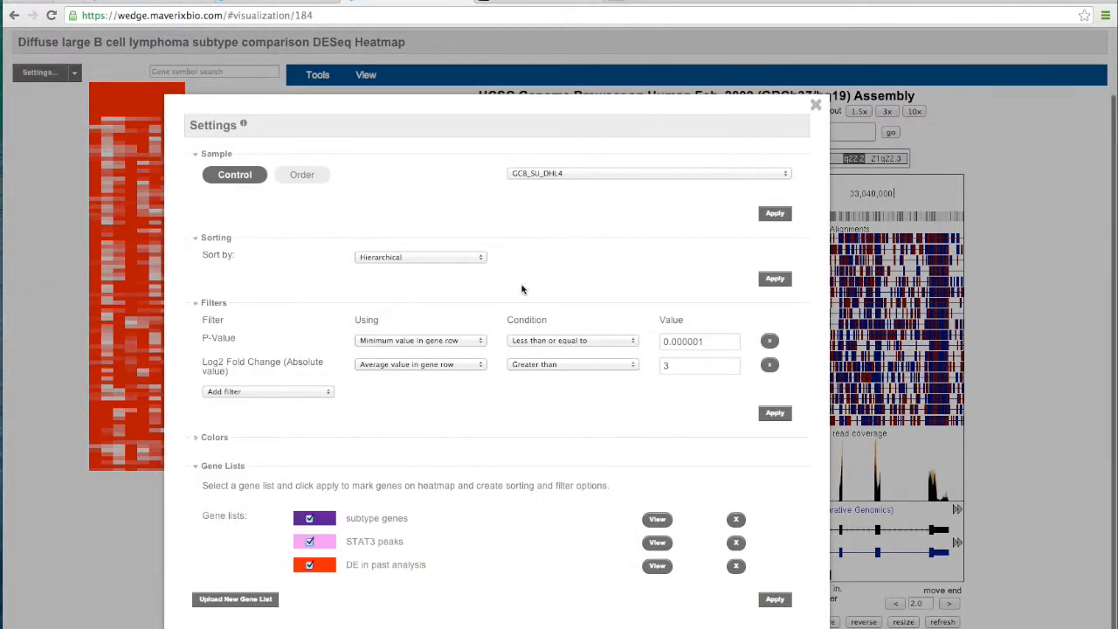
pyautogui.click(480, 257)
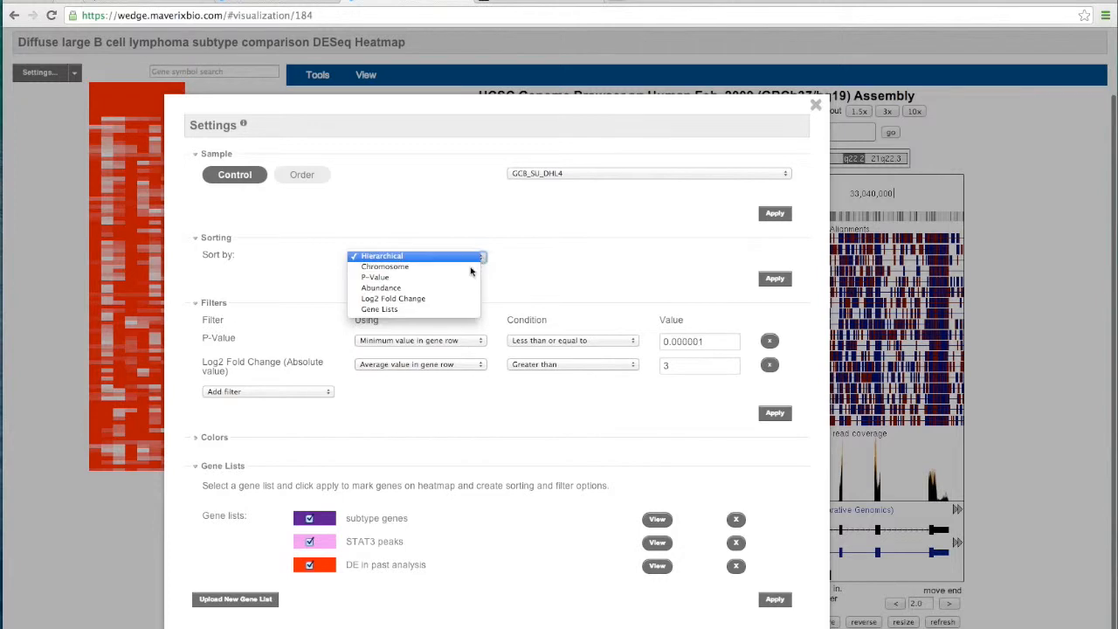
pyautogui.click(455, 310)
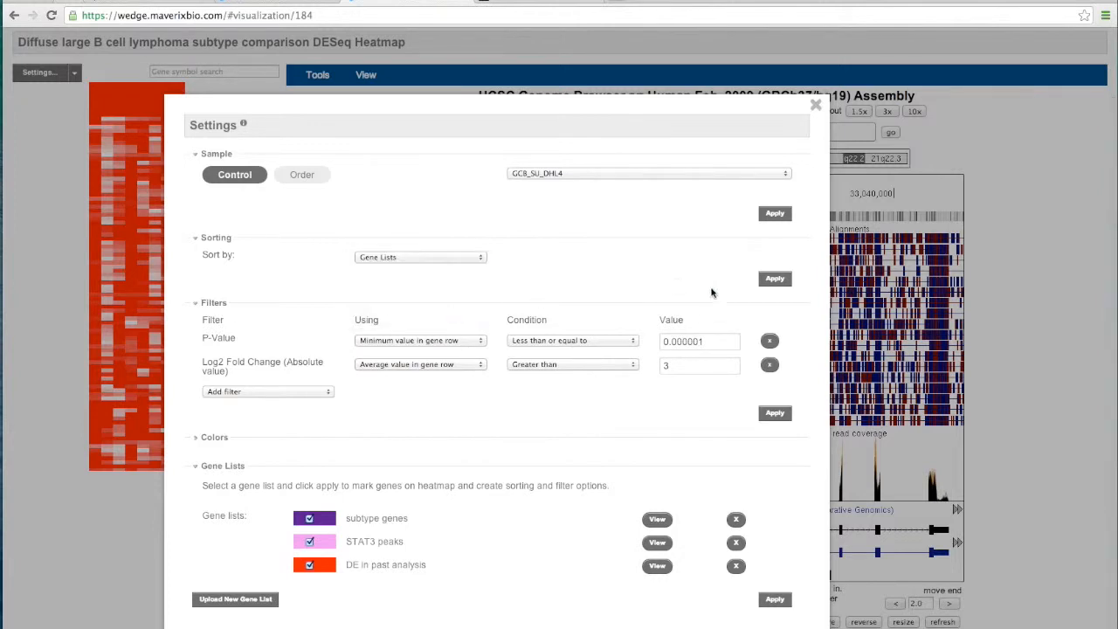
pyautogui.click(774, 279)
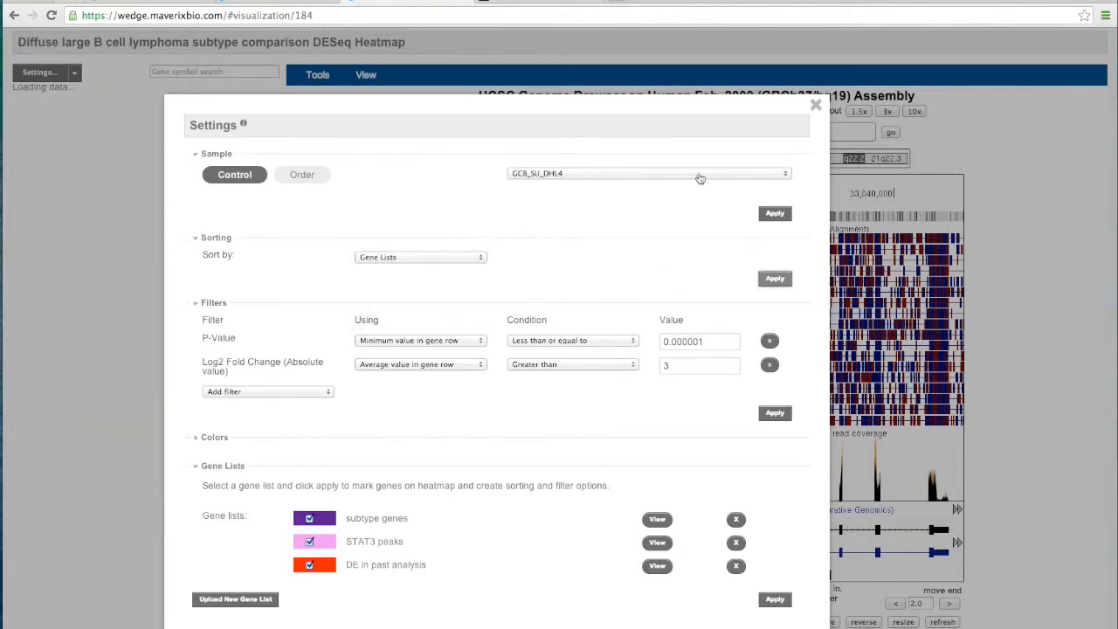
pyautogui.click(815, 108)
pyautogui.moveTo(188, 279)
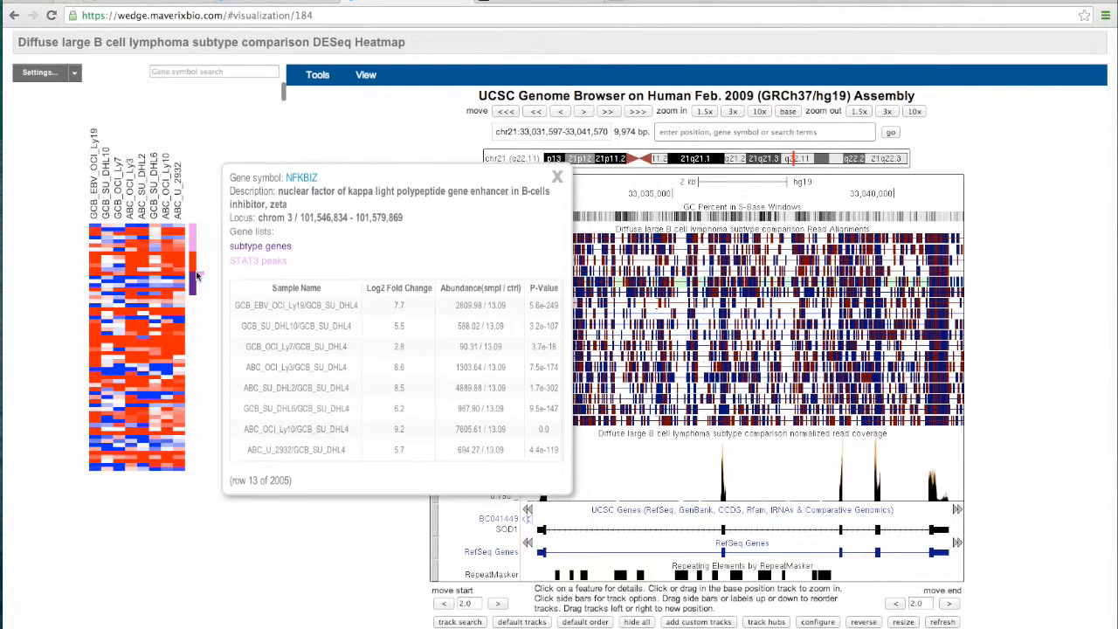
pyautogui.click(557, 177)
# Replace the P-Value and Log2 Fold Change filters with a Gene Lists filter covering STAT3 peaks, DE in past analysis and subtype genes
pyautogui.click(37, 77)
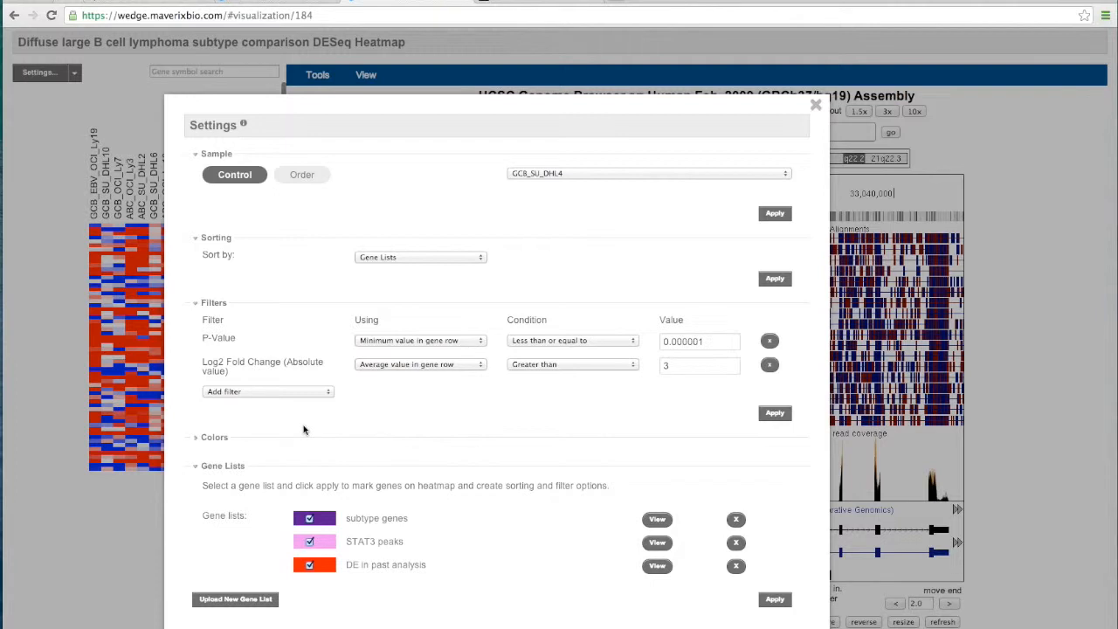
pyautogui.click(278, 392)
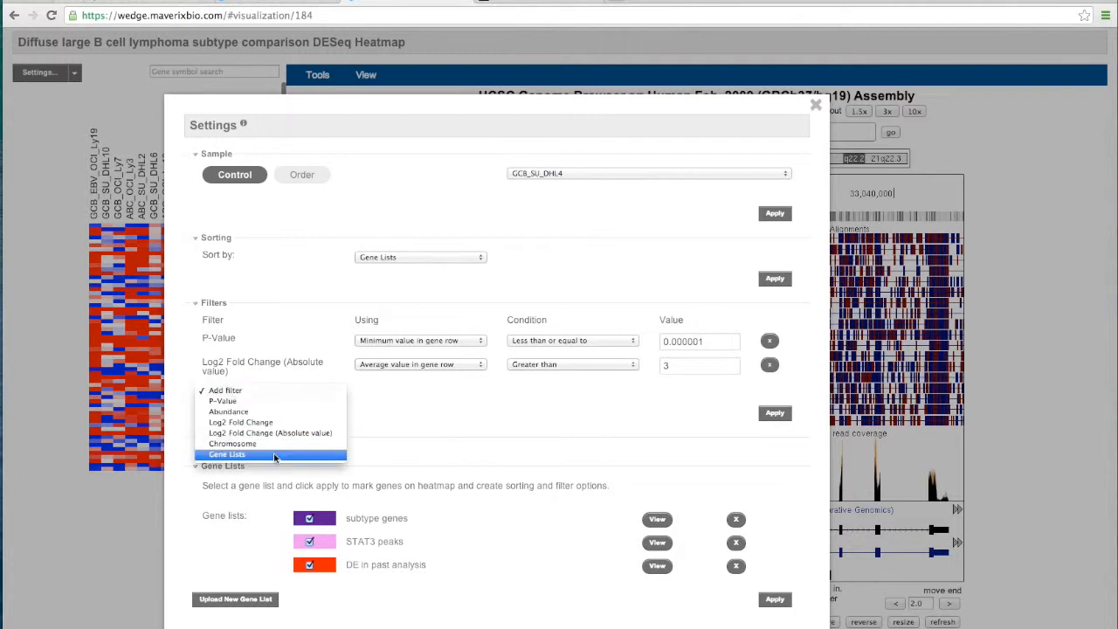
pyautogui.click(276, 456)
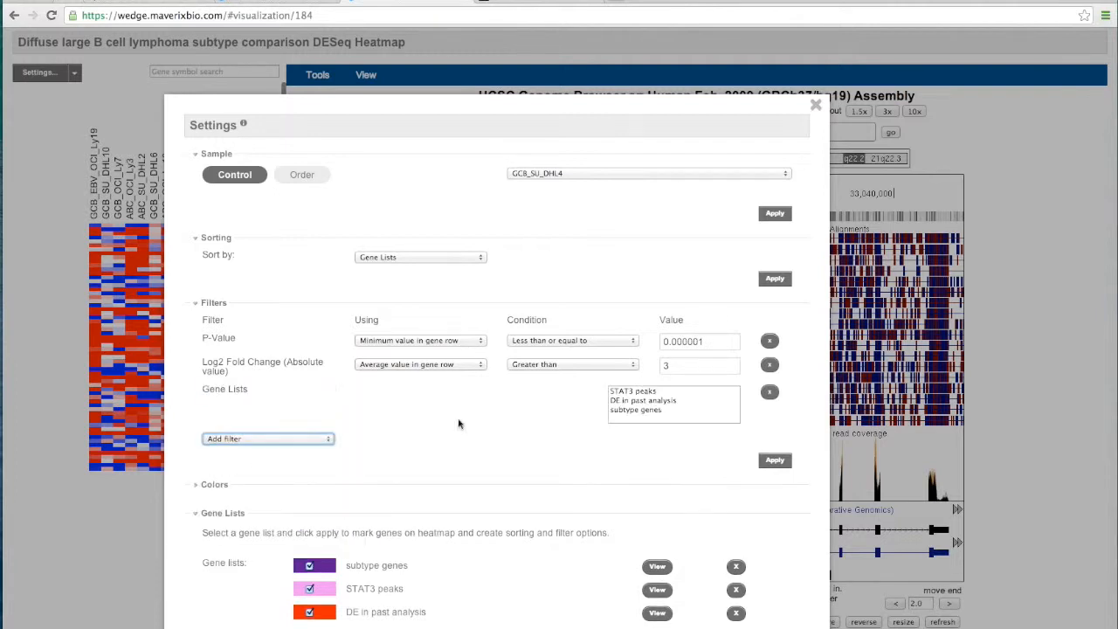
pyautogui.click(655, 395)
pyautogui.keyDown('shift'); pyautogui.click(655, 411); pyautogui.keyUp('shift')
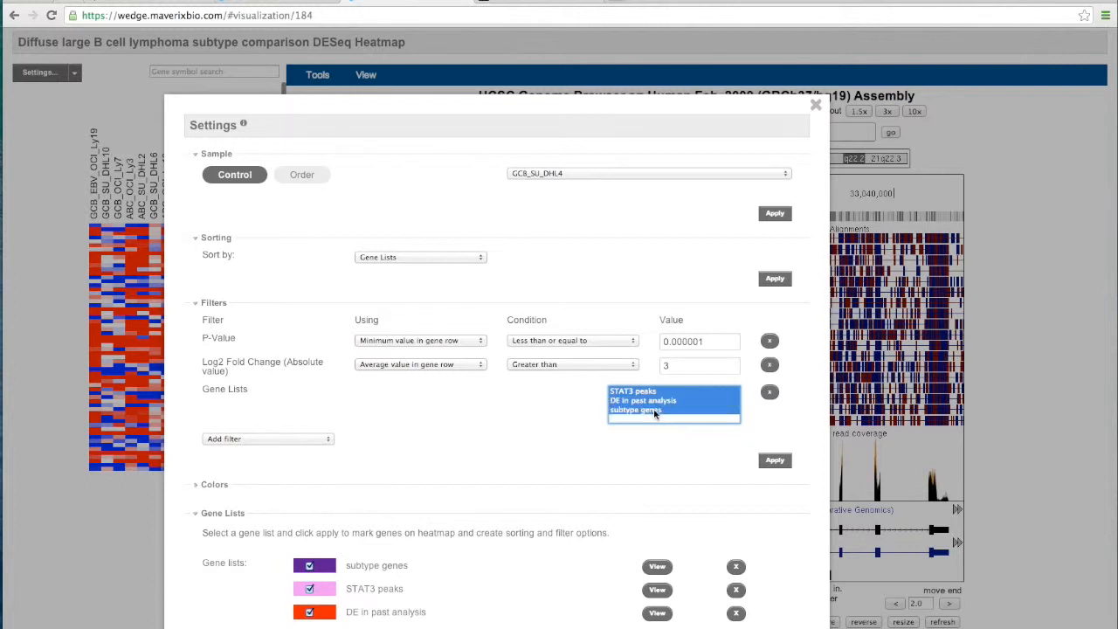
pyautogui.click(772, 365)
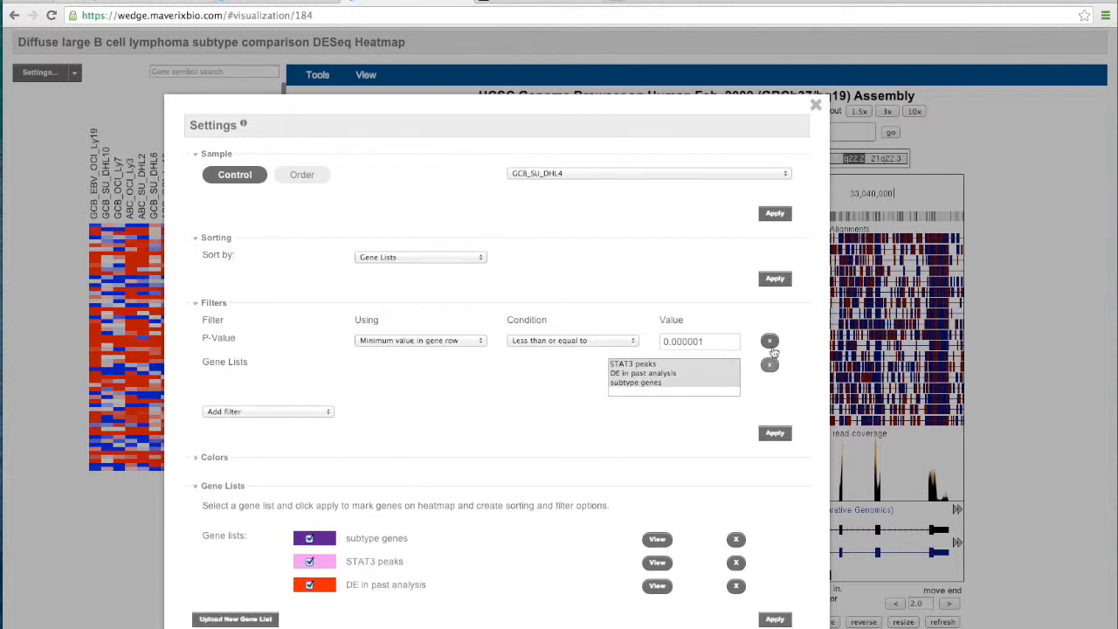
pyautogui.click(770, 340)
pyautogui.click(777, 410)
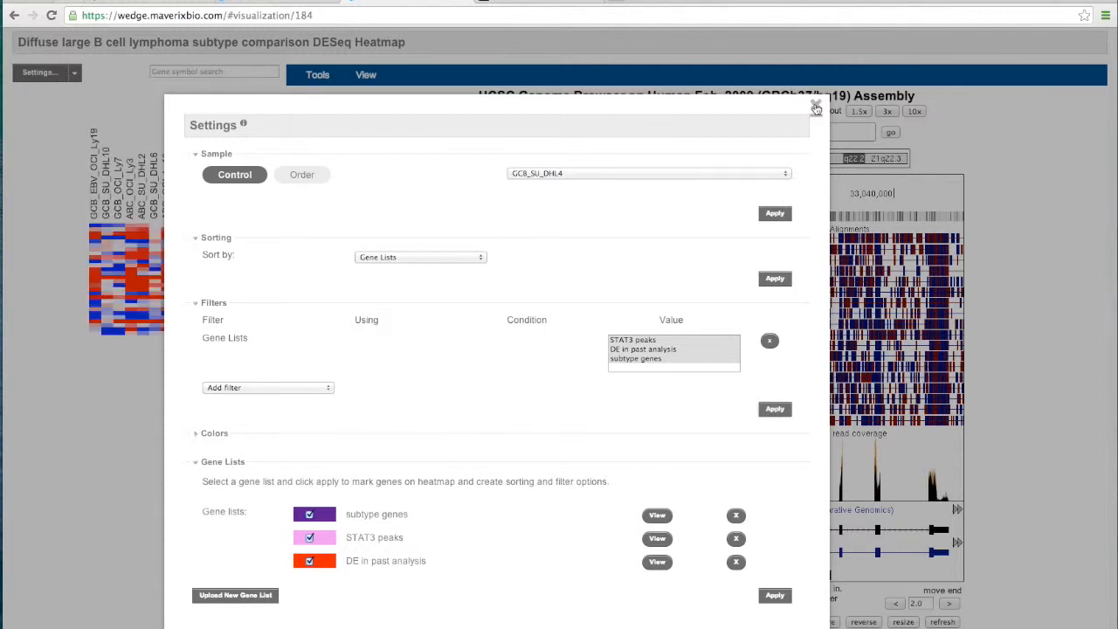
pyautogui.click(816, 107)
# Inspect the gene details of several rows in the filtered heatmap
pyautogui.click(171, 239)
pyautogui.click(171, 239)
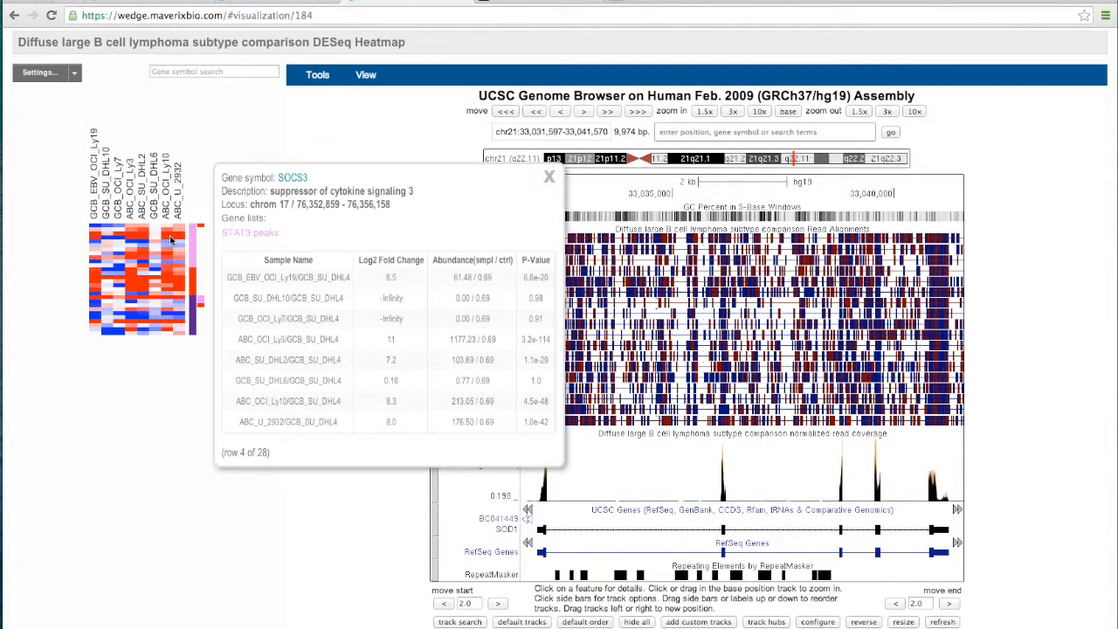
pyautogui.click(189, 311)
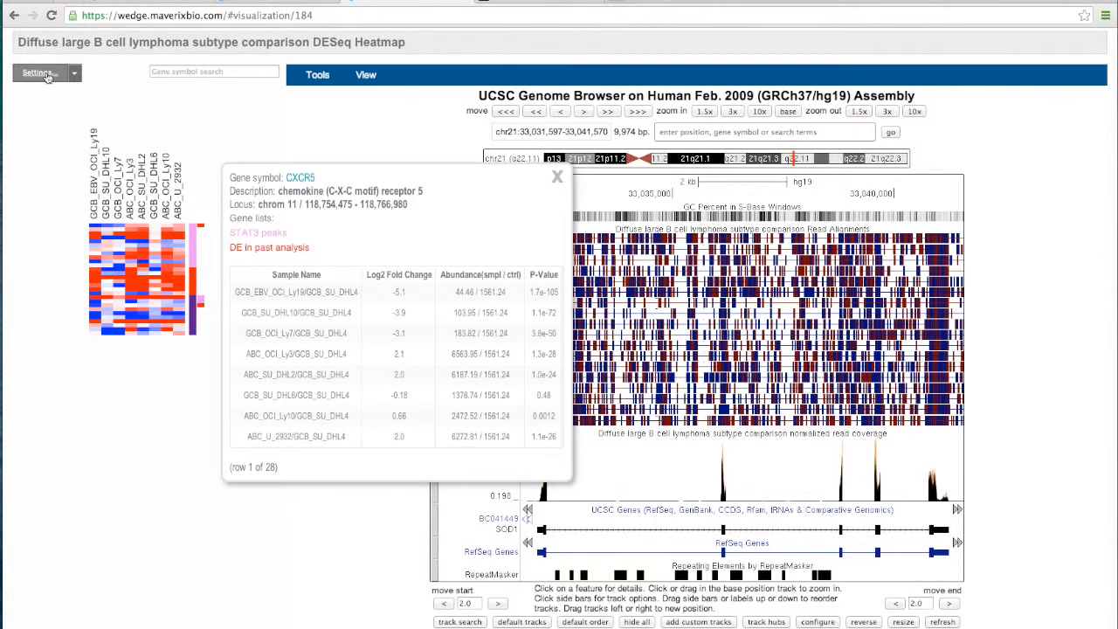
# Switch the control sample setting to Custom and remove the ABC_OCI_Ly3, ABC_SU_DHL2, ABC_OCI_Ly10 and ABC_U_2932 samples
pyautogui.click(39, 73)
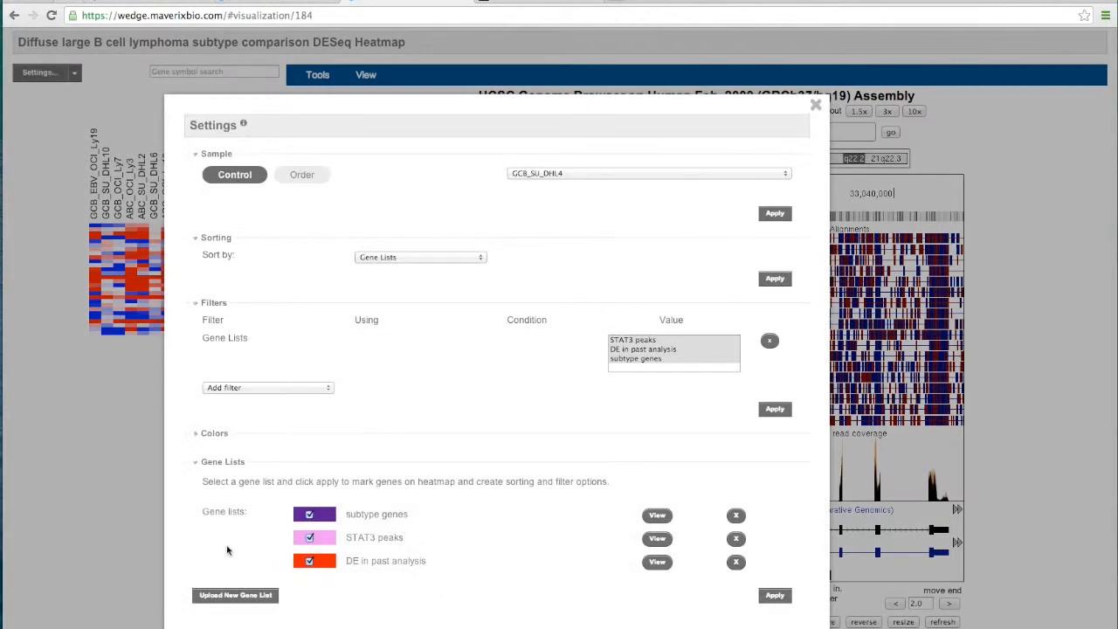
pyautogui.click(198, 464)
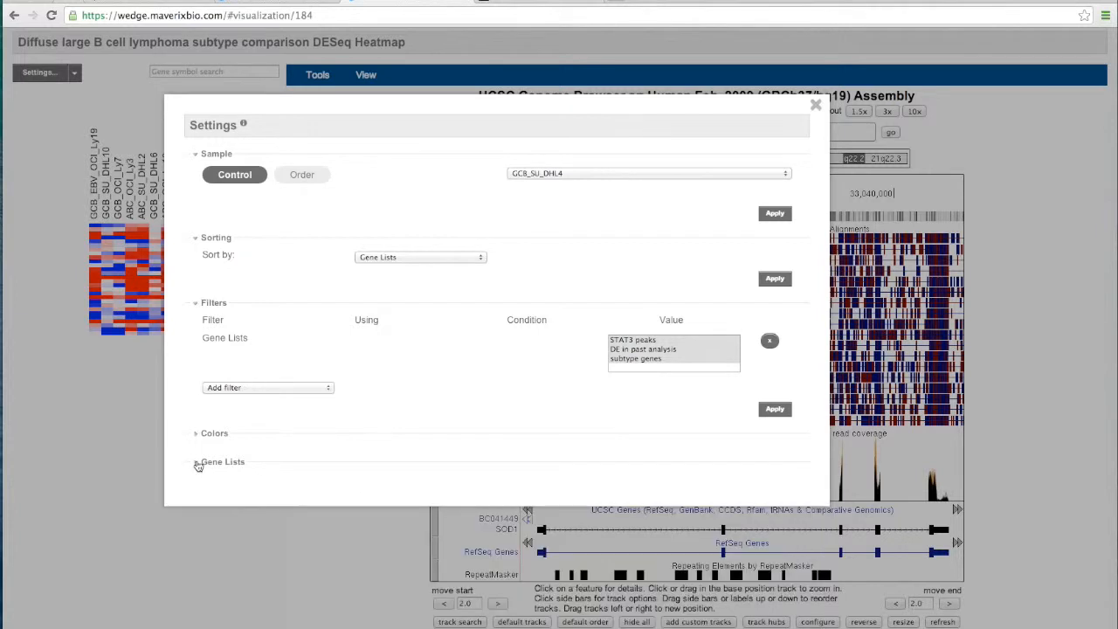
pyautogui.click(565, 174)
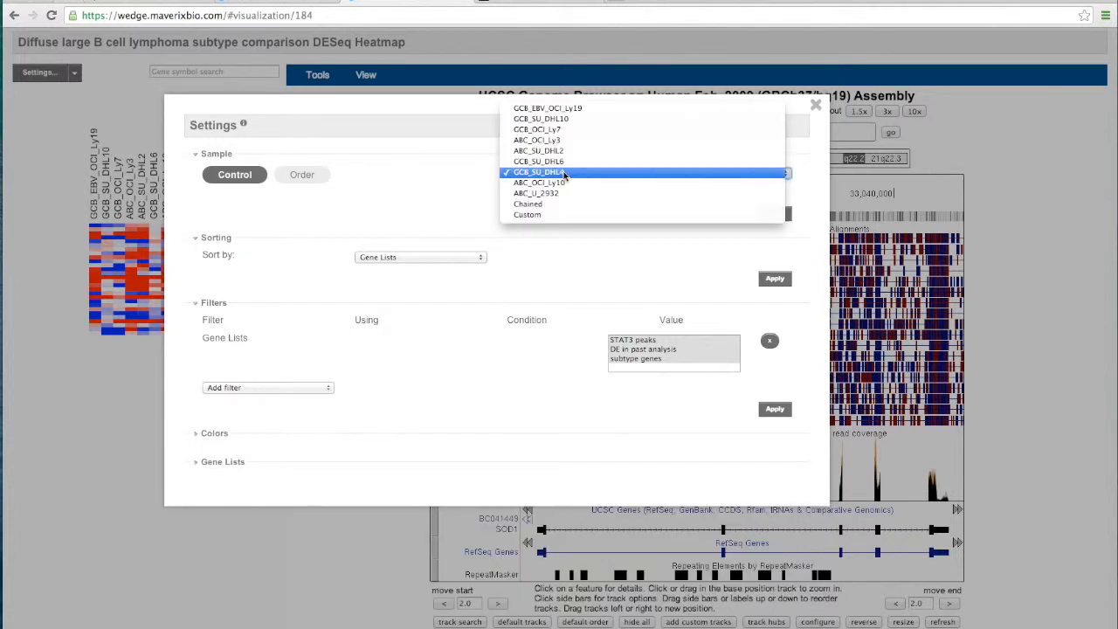
pyautogui.click(564, 215)
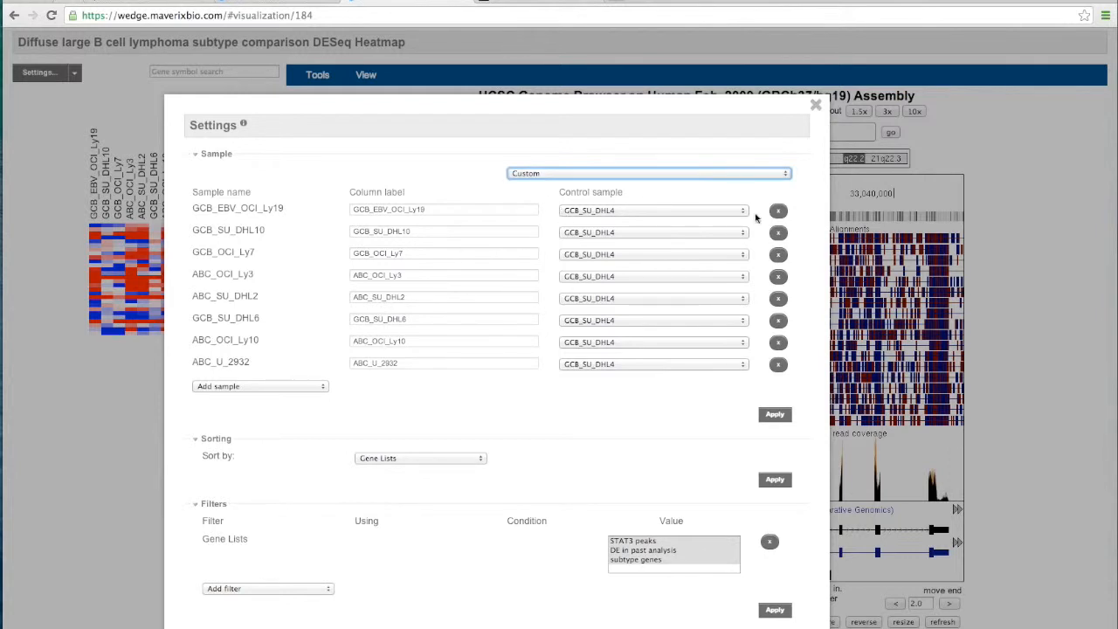
pyautogui.click(778, 276)
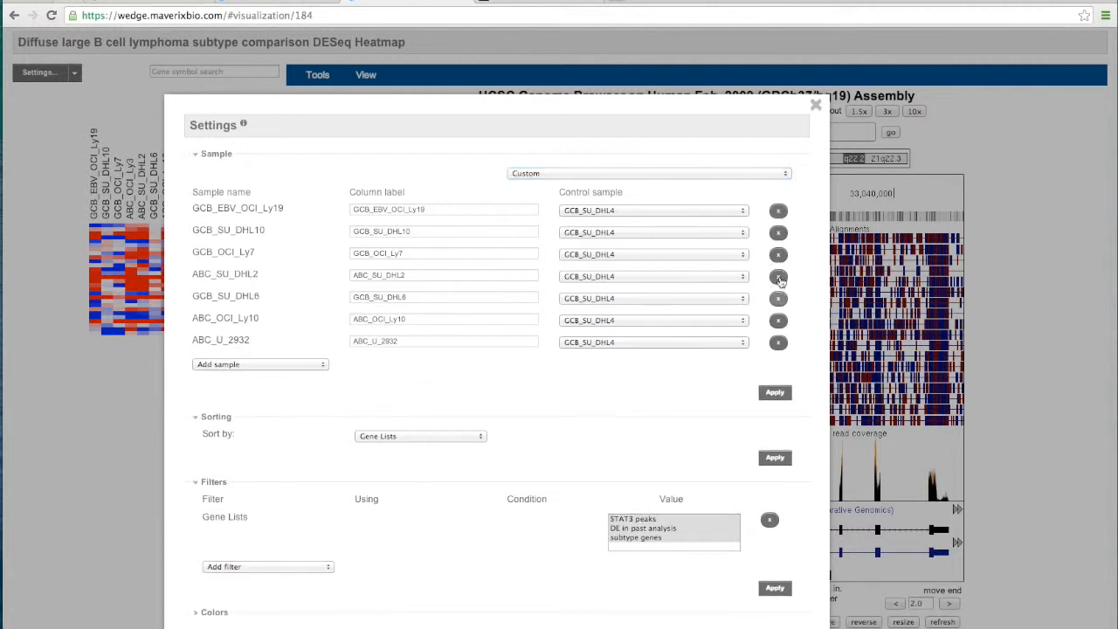
pyautogui.click(778, 277)
pyautogui.click(779, 299)
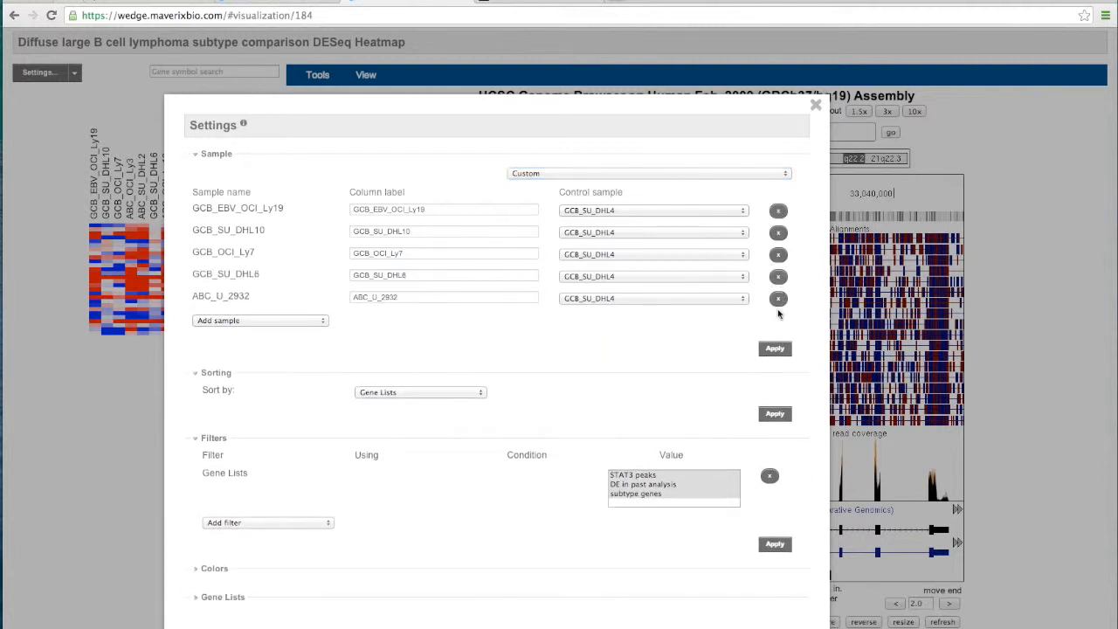
pyautogui.click(779, 299)
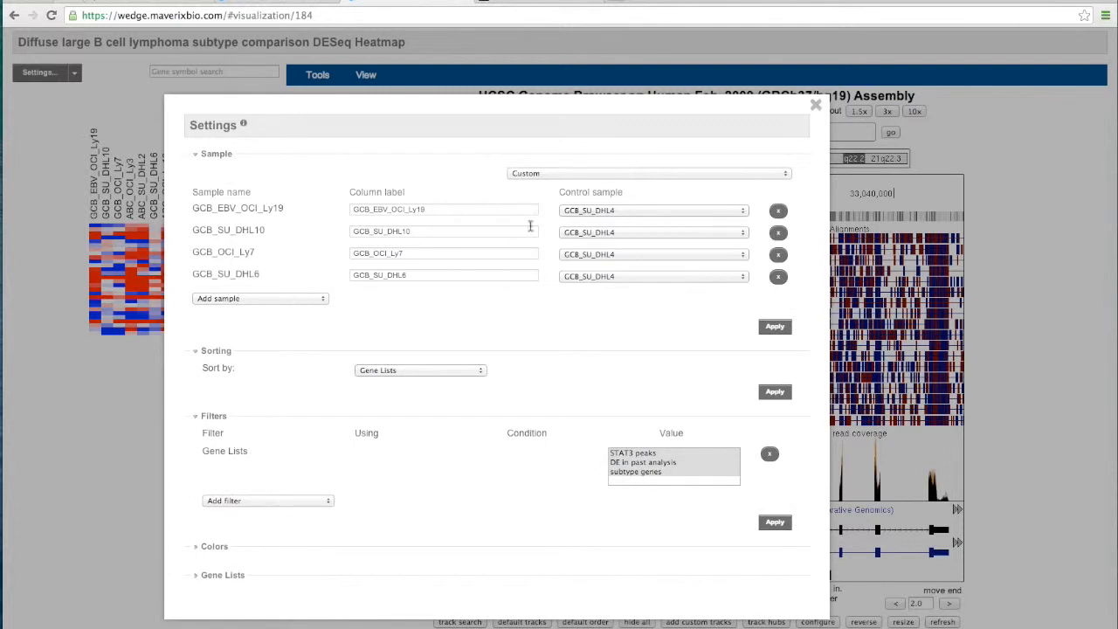
# Set the controls to ABC_SU_DHL2 for GCB_EBV_OCI_Ly19, ABC_OCI_Ly10 for GCB_SU_DHL10, and ABC_U_2932 for GCB_OCI_Ly7
pyautogui.click(617, 211)
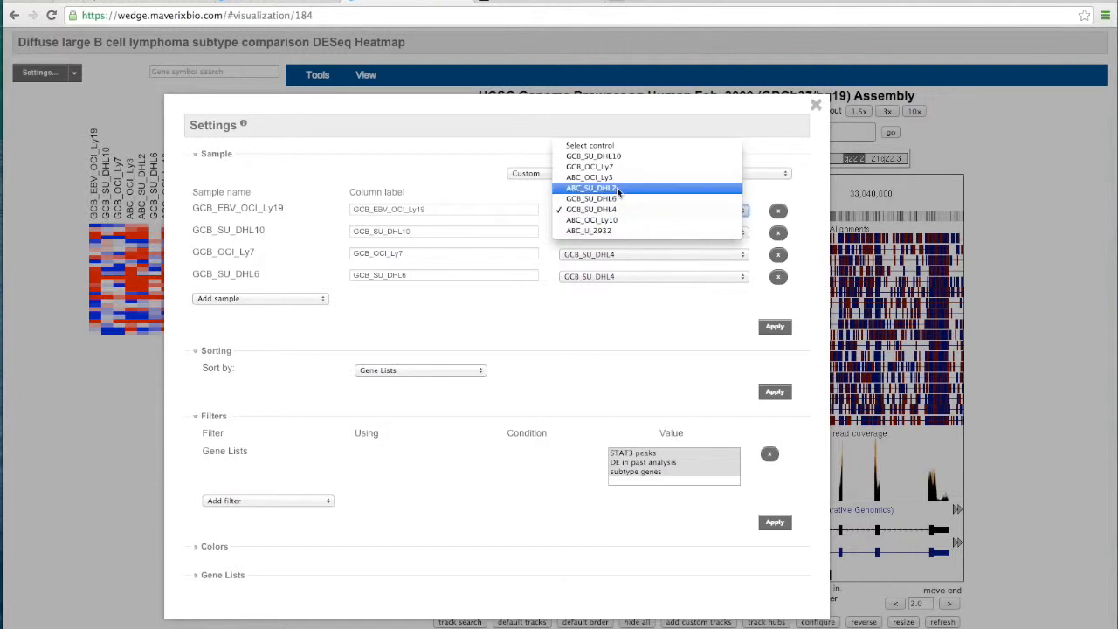
pyautogui.click(617, 188)
pyautogui.click(621, 232)
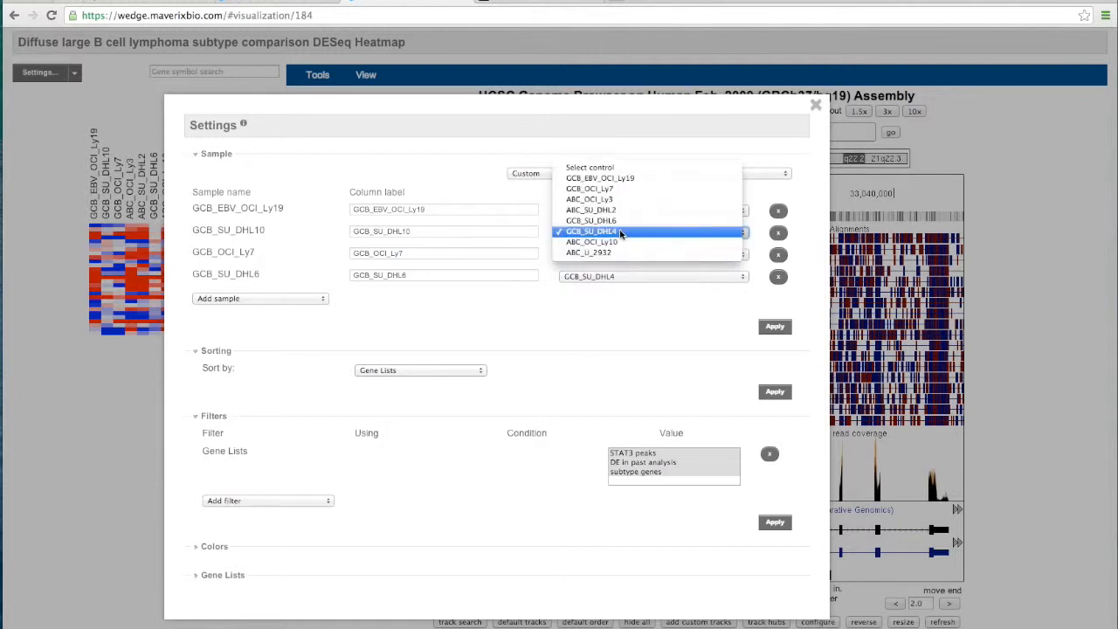
pyautogui.click(621, 242)
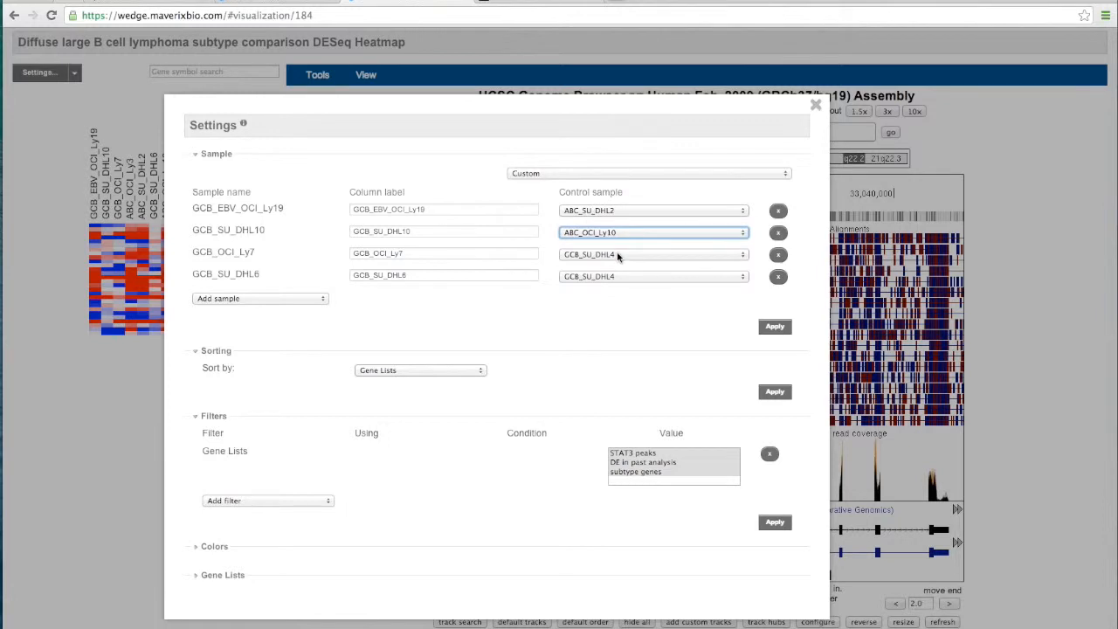
pyautogui.click(618, 255)
pyautogui.click(618, 276)
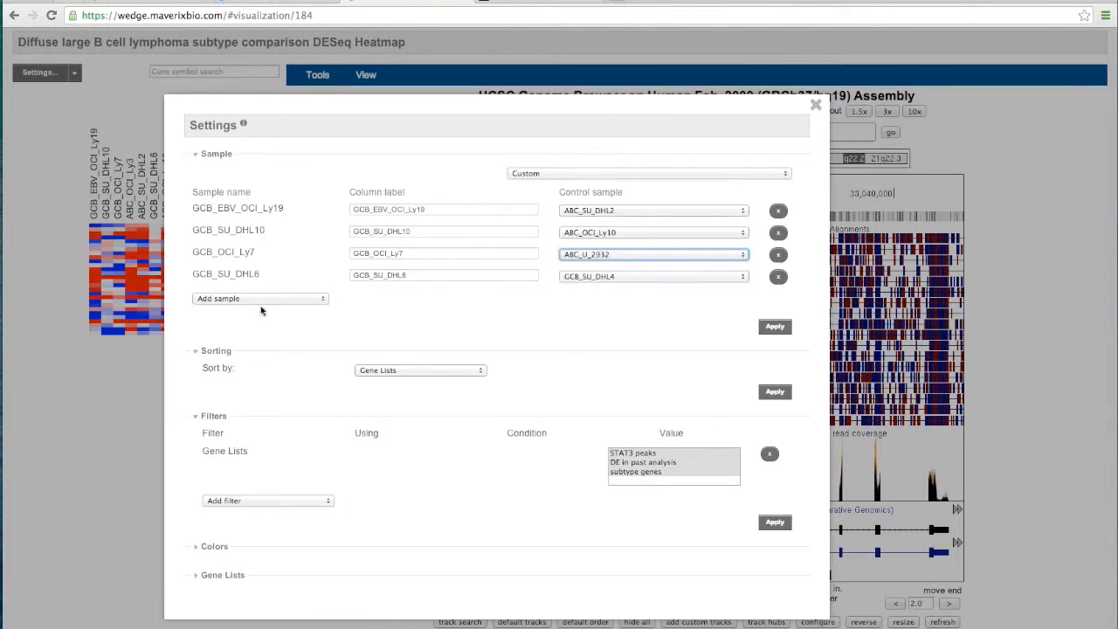
# Add GCB_SU_DHL10 as a second sample entry with ABC_OCI_Ly3 as its control
pyautogui.click(261, 301)
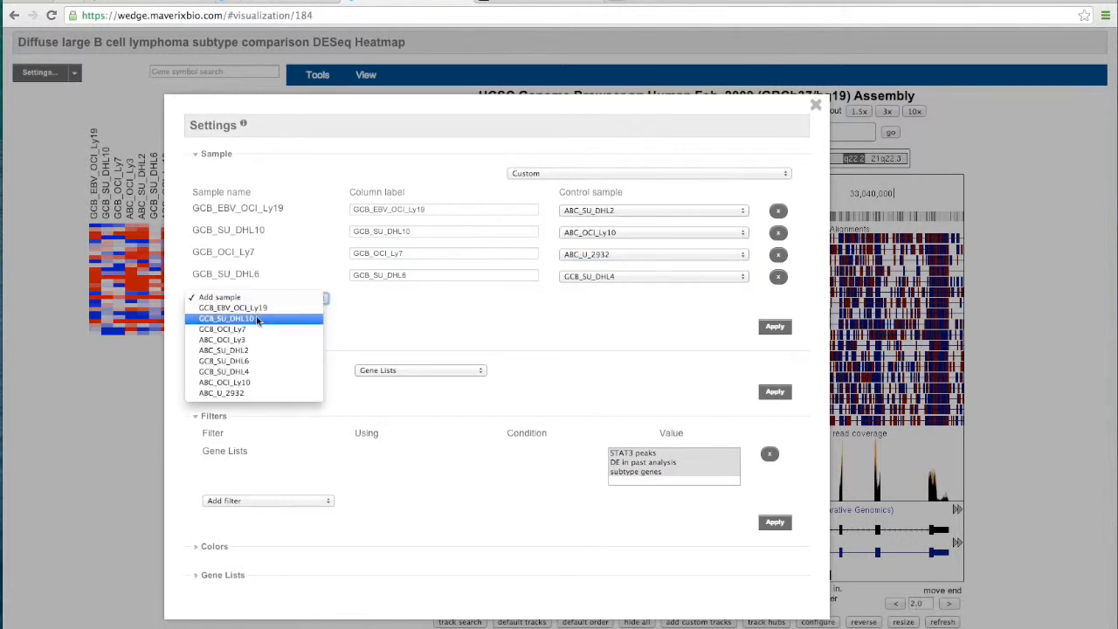
pyautogui.click(258, 318)
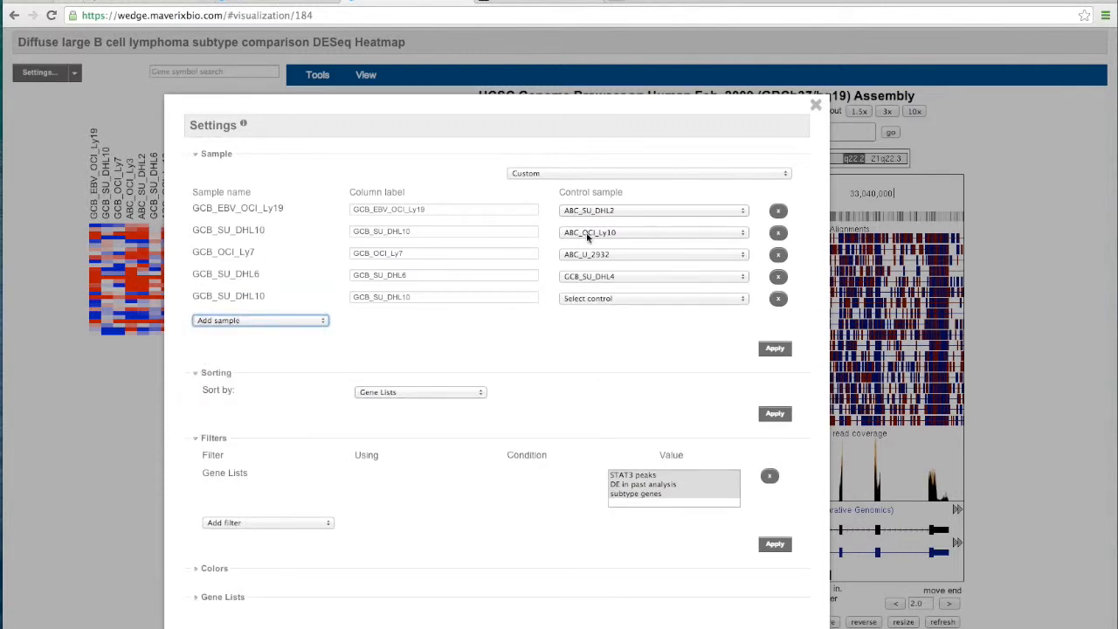
pyautogui.click(591, 297)
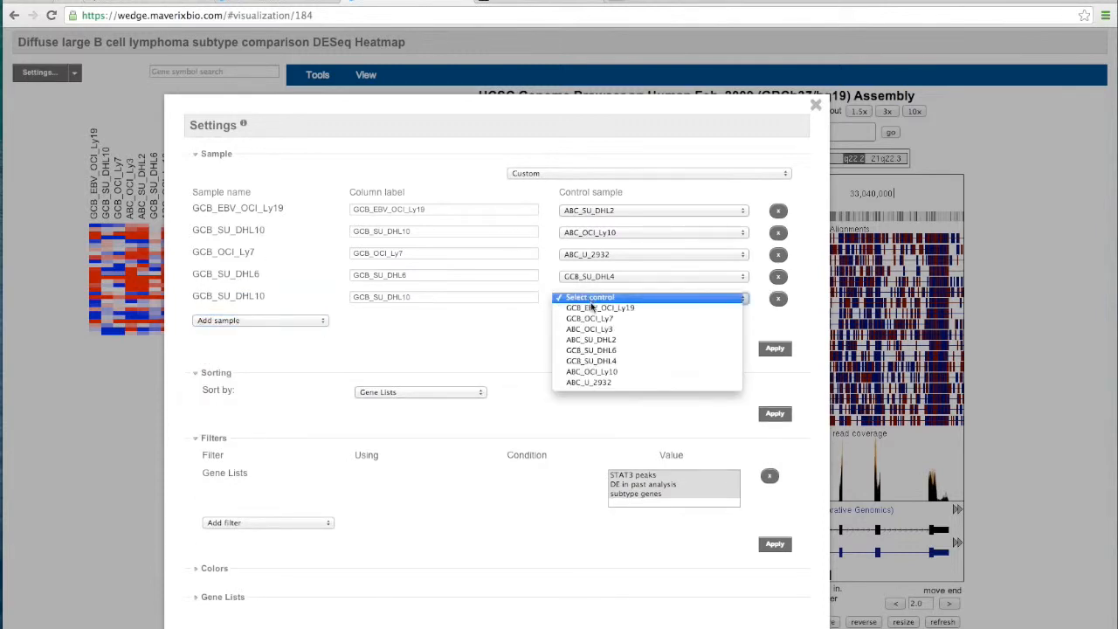
pyautogui.click(593, 329)
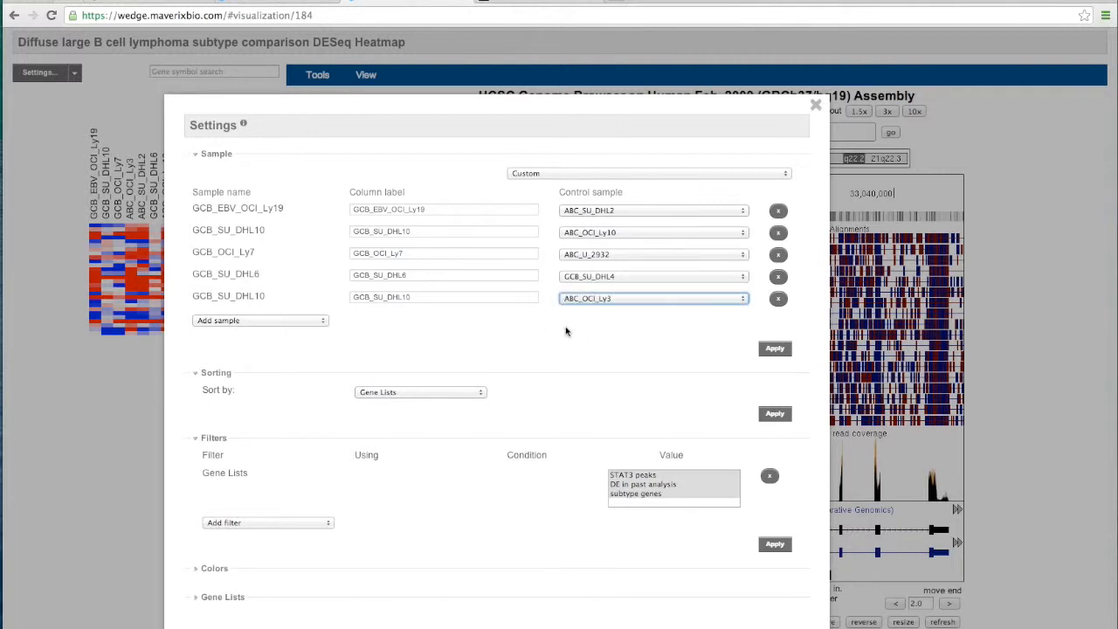
# Label the two GCB_SU_DHL10 columns "GCB_SU_DHL10 vs OCI_Ly10" and "GCB_SU_DHL10 vs ABC_OCI_Ly3", apply the sample settings and close them
pyautogui.click(437, 300)
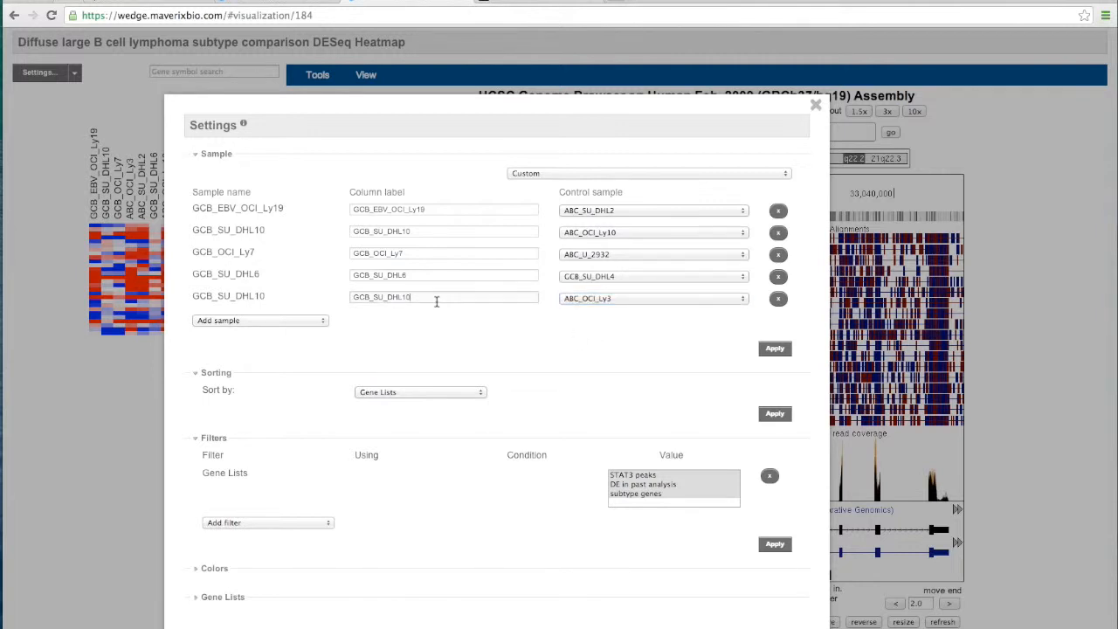
pyautogui.write('vs')
pyautogui.write(' ABC')
pyautogui.write('_OCI')
pyautogui.write('_Ly3')
pyautogui.write('vs')
pyautogui.write('AB')
pyautogui.write('I_Ly1')
pyautogui.write('0')
pyautogui.click(774, 348)
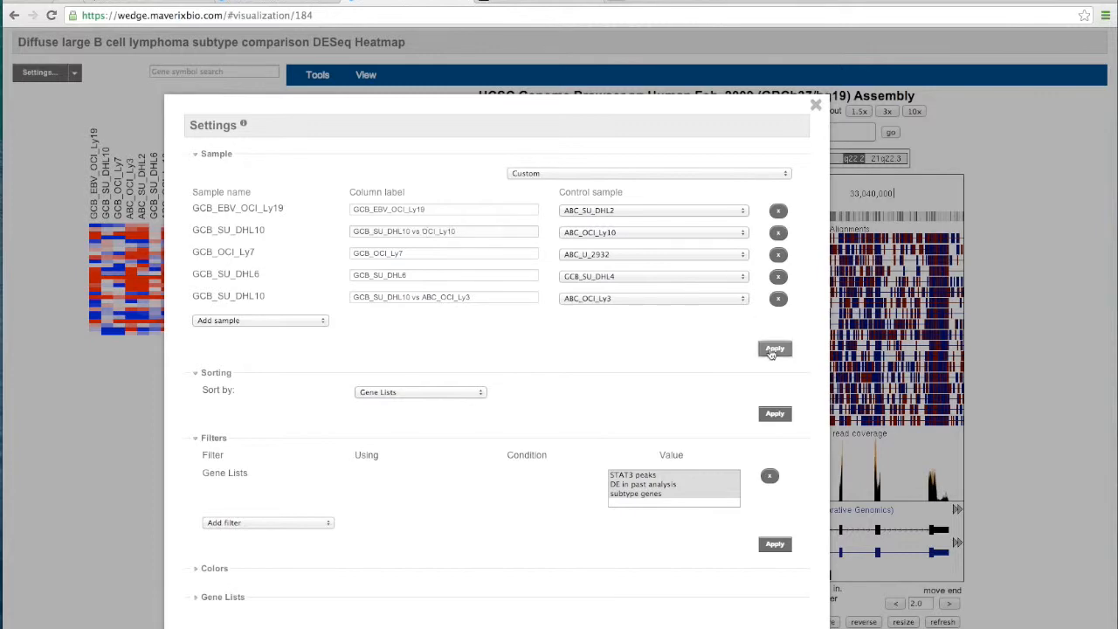
pyautogui.click(815, 108)
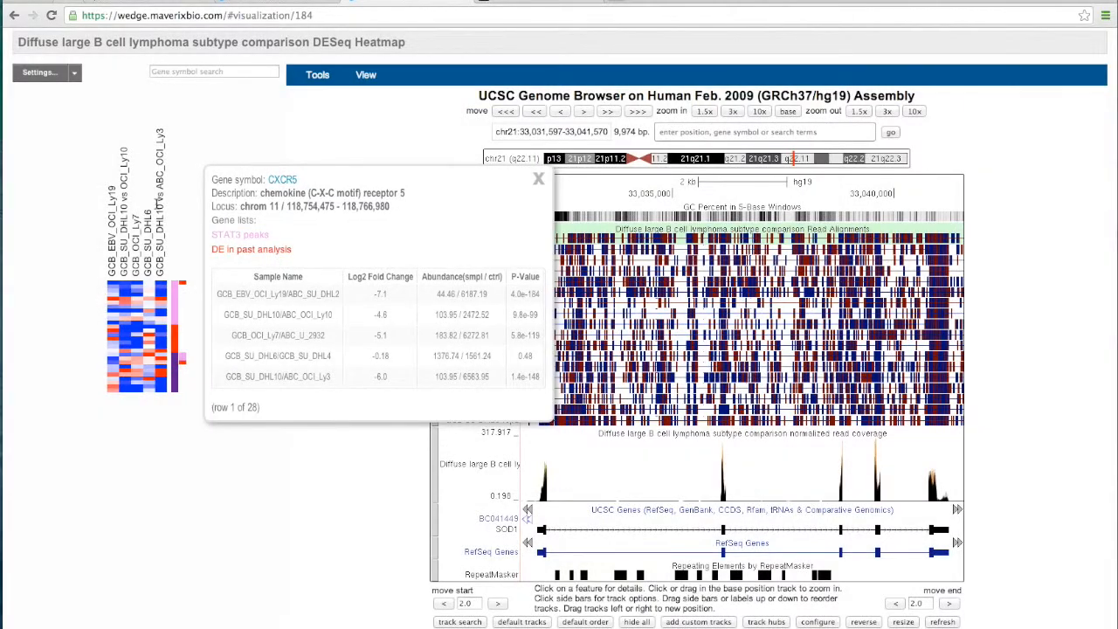